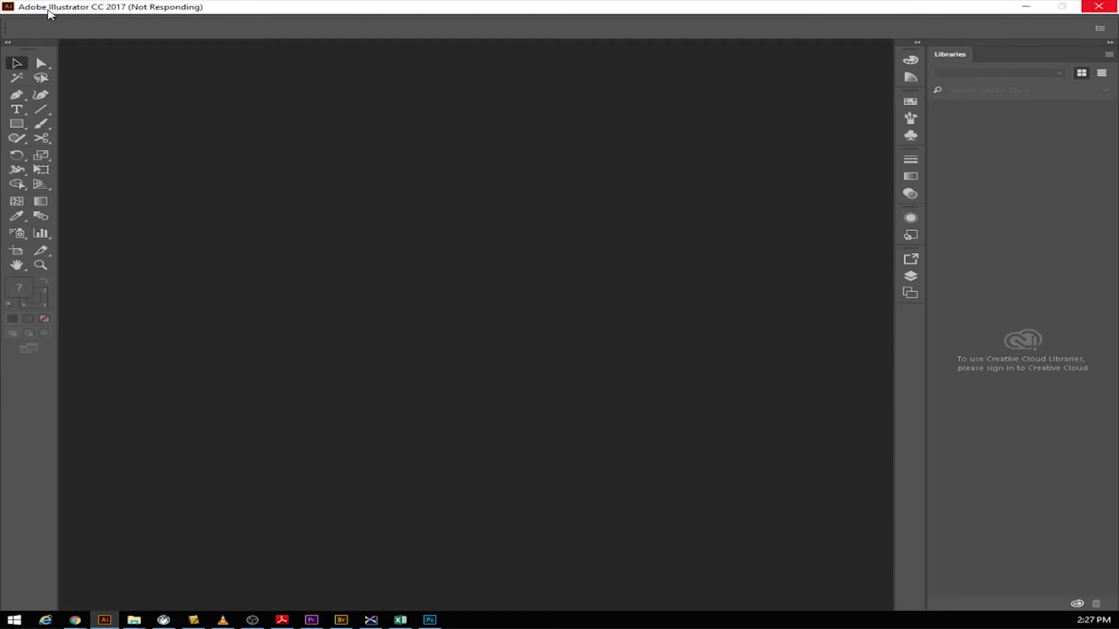
# Step: Start a new document from the Print category's Letter preset with its units set to Inches
pyautogui.click(47, 11)
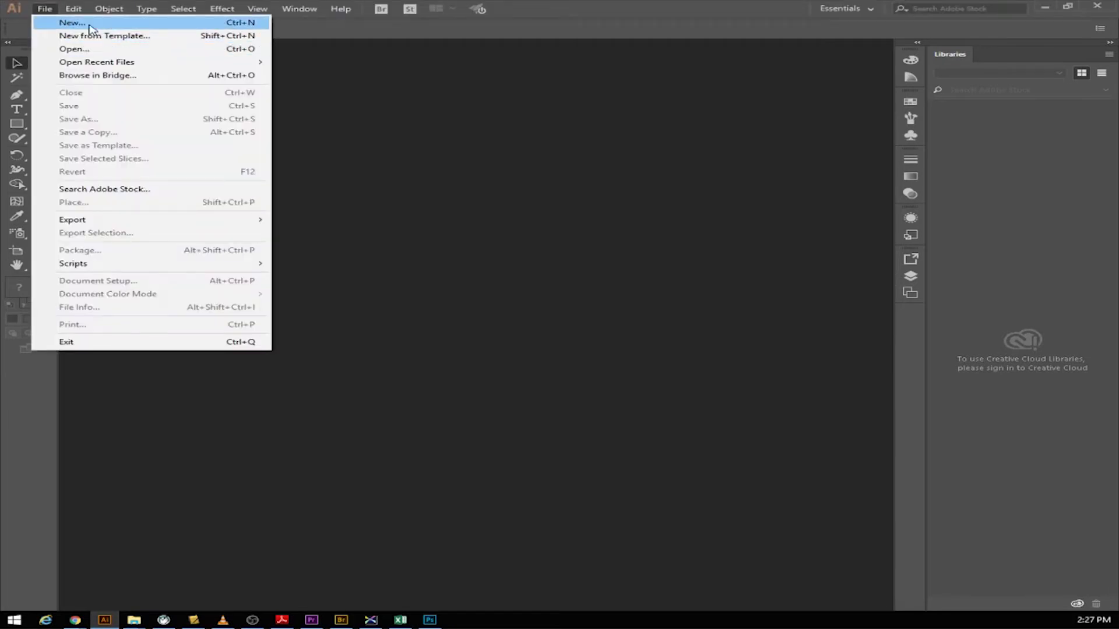
pyautogui.click(72, 23)
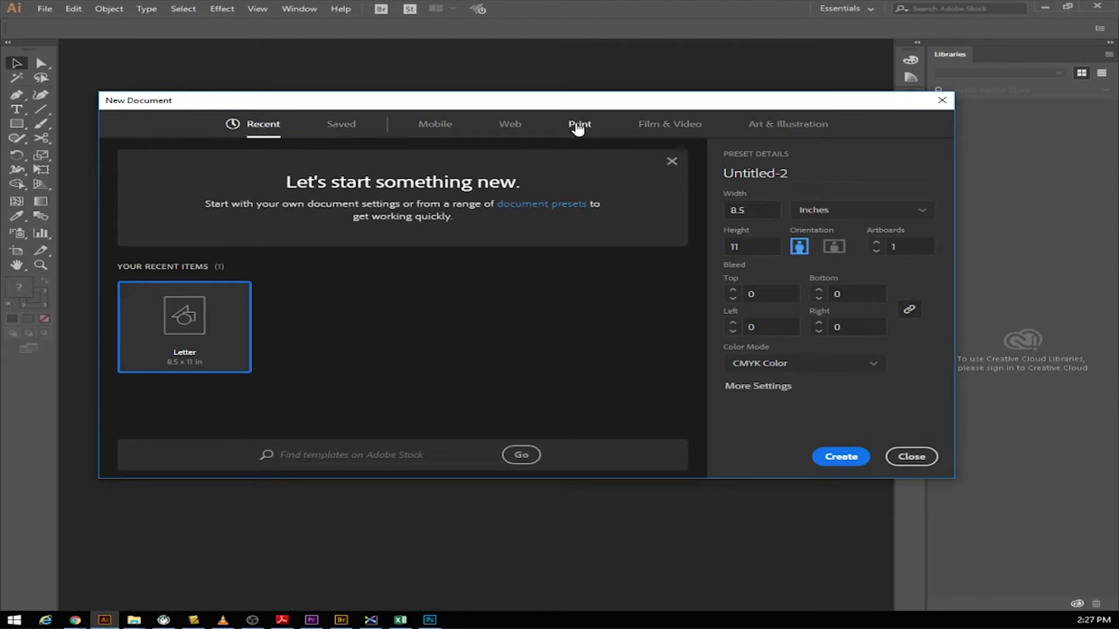
pyautogui.click(577, 129)
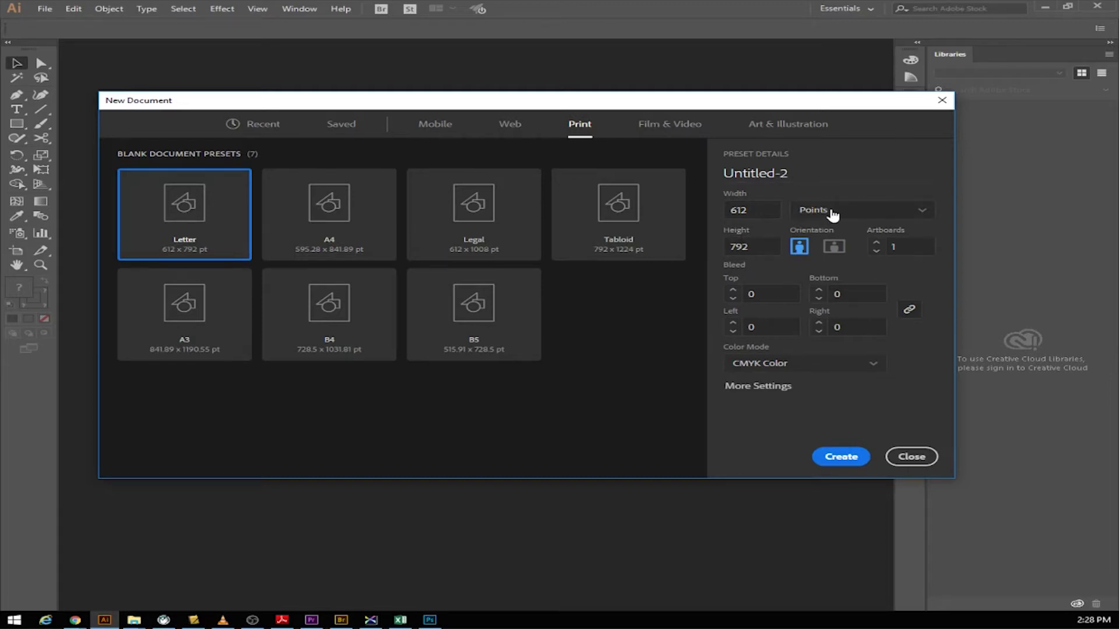
pyautogui.click(834, 211)
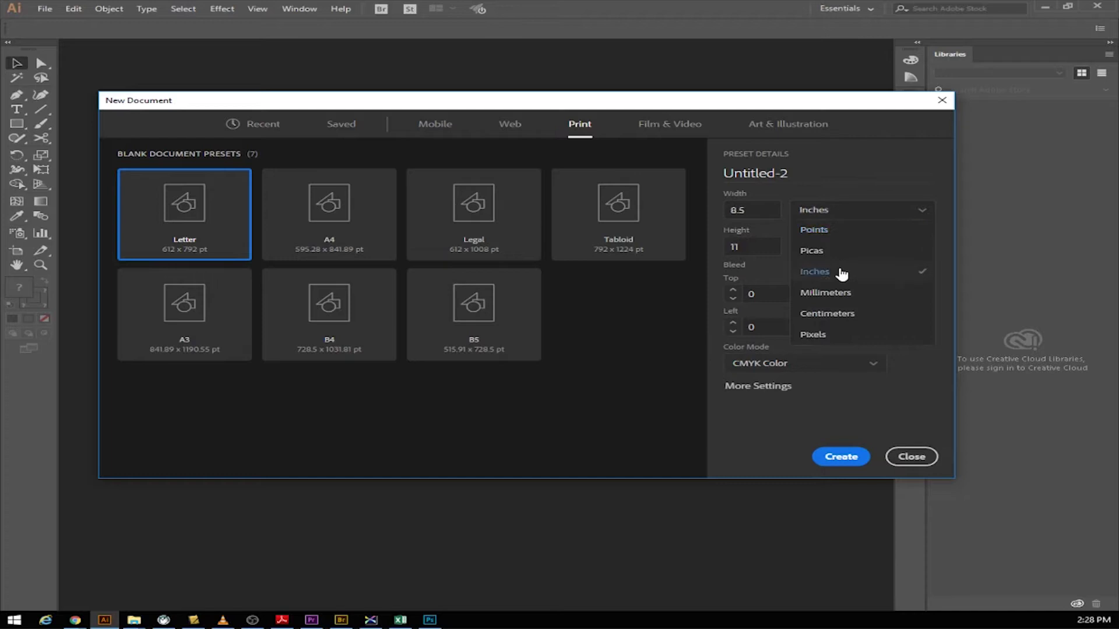
pyautogui.click(838, 271)
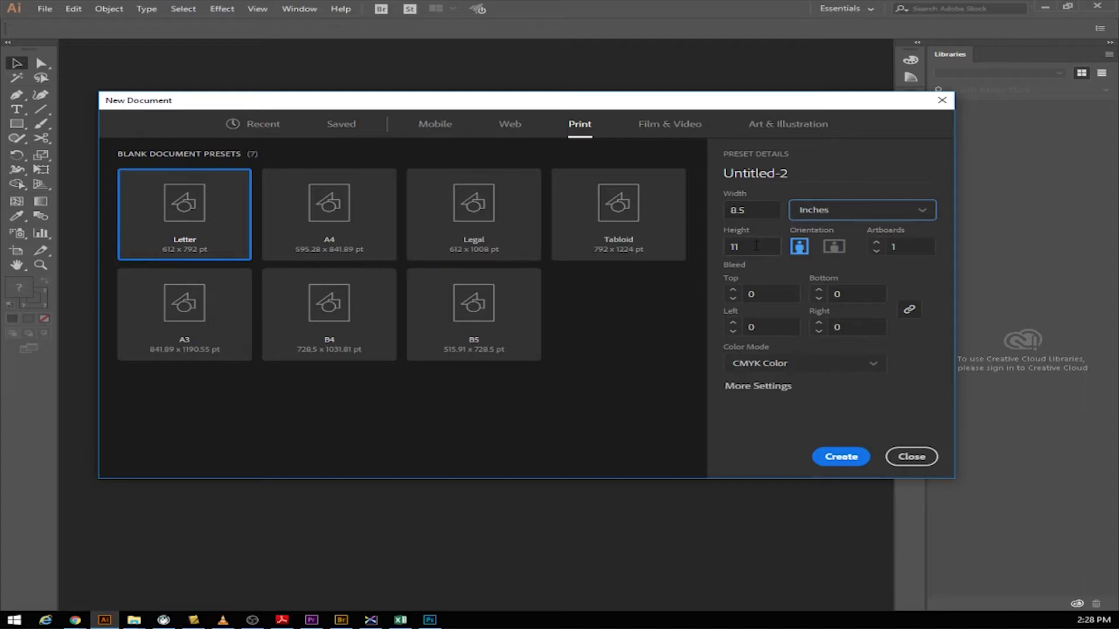
# Step: Name the new document "Twitter Trace -" followed by the author's surname and create it
pyautogui.moveTo(802, 174); pyautogui.dragTo(696, 166)
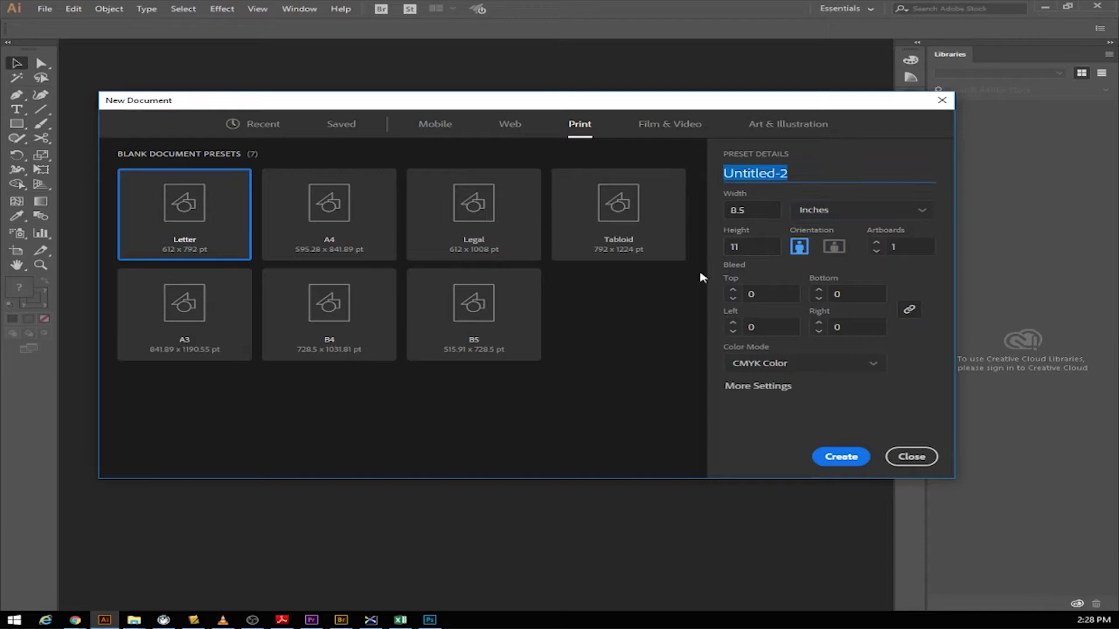
pyautogui.write('Twitter Trace')
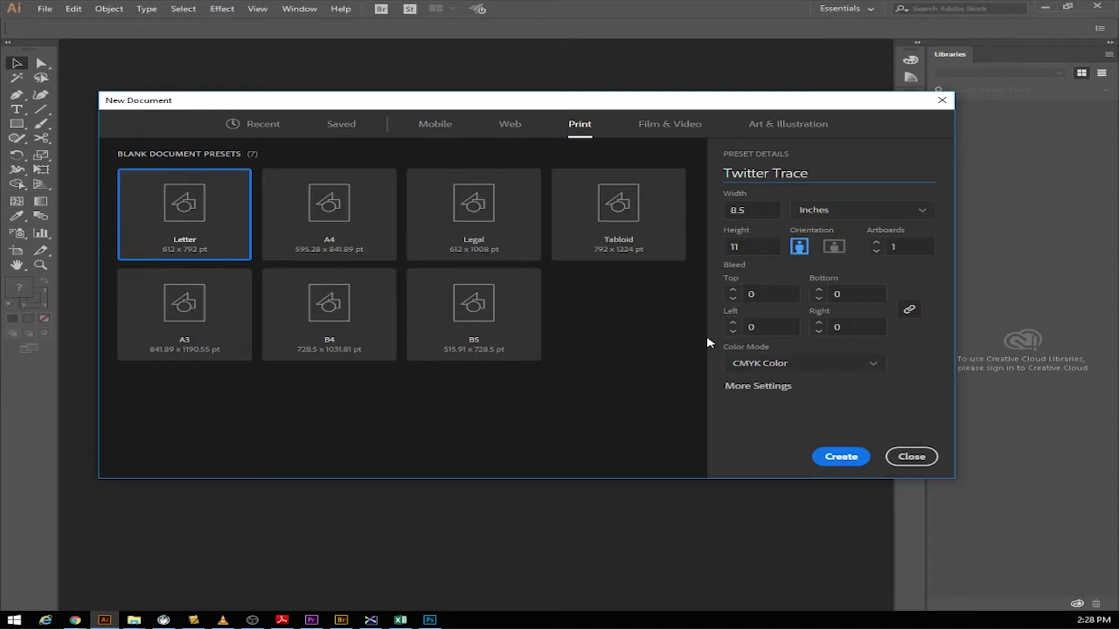
pyautogui.write(' - Wright')
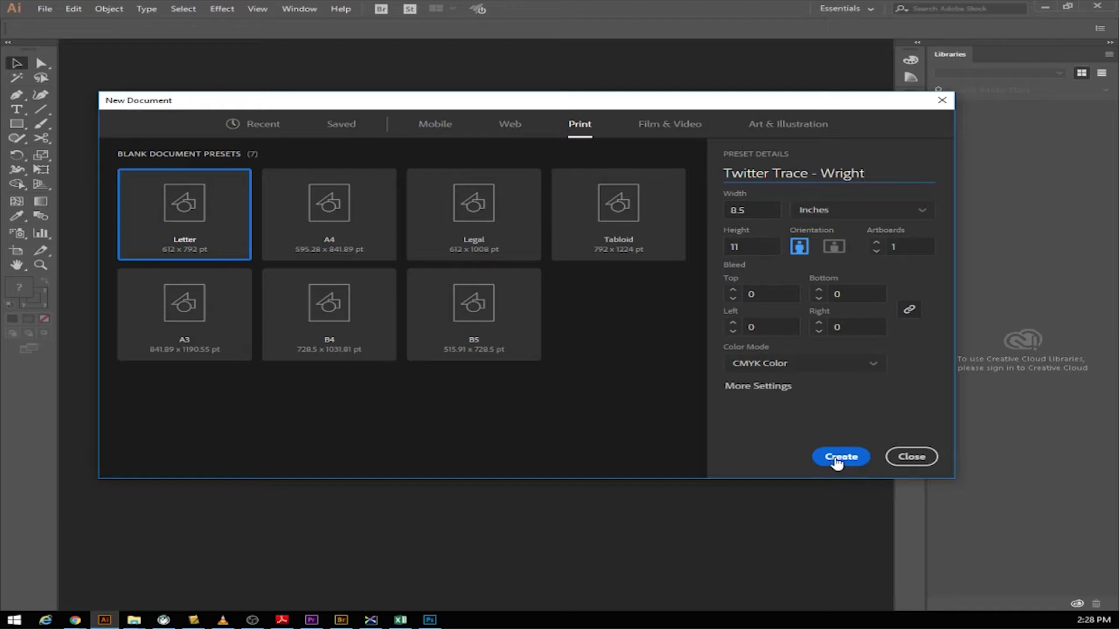
pyautogui.click(838, 460)
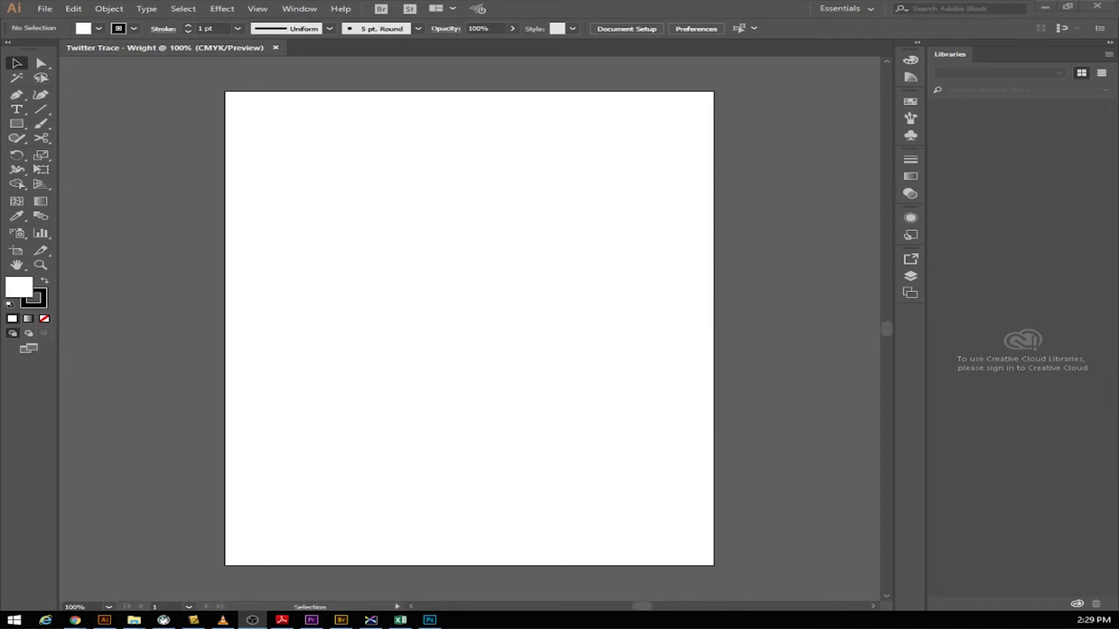
# Step: Switch to Chrome and search Google Images for "twitter bird logo"
pyautogui.hotkey('alt', 'Tab')
pyautogui.moveTo(1, 140); pyautogui.dragTo(419, 1)
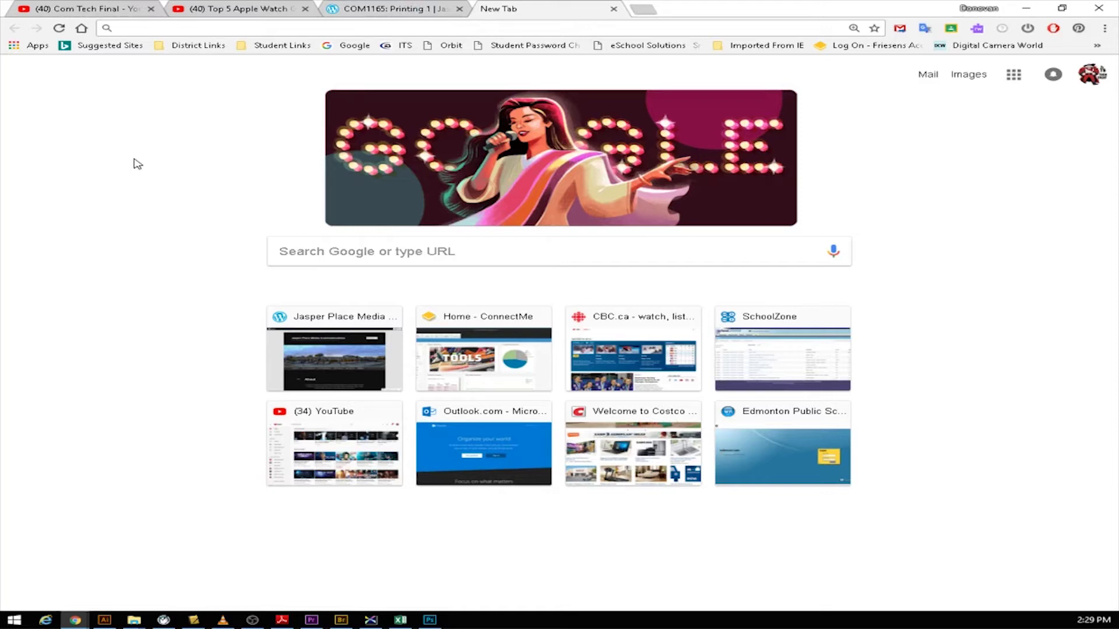
pyautogui.click(419, 249)
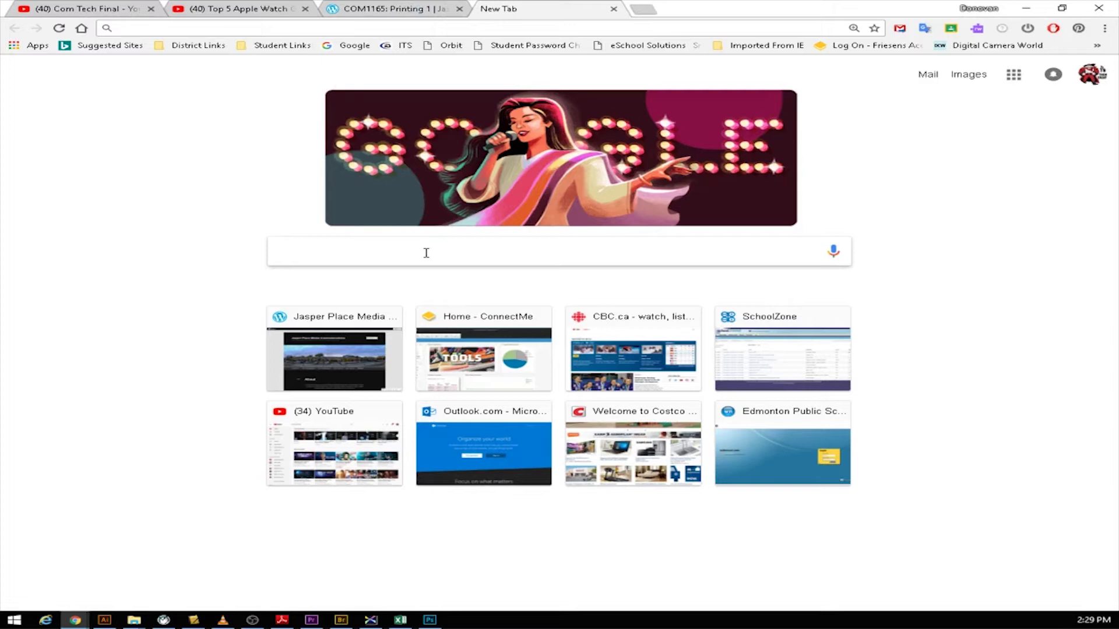
pyautogui.write('twitter')
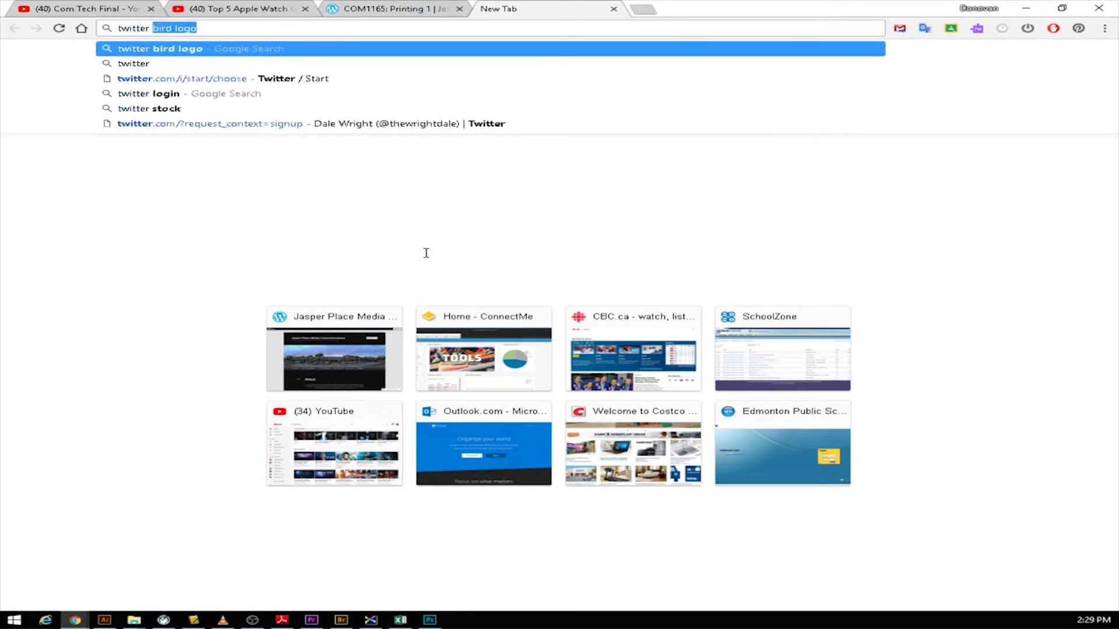
pyautogui.write(' bird')
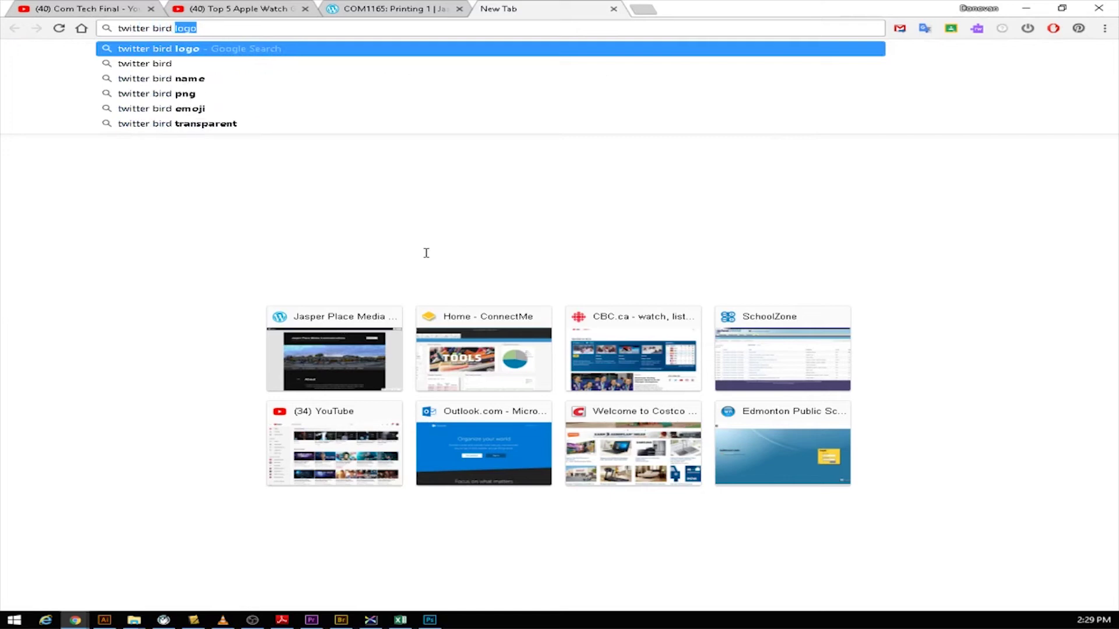
pyautogui.write(' logo')
pyautogui.press('Return')
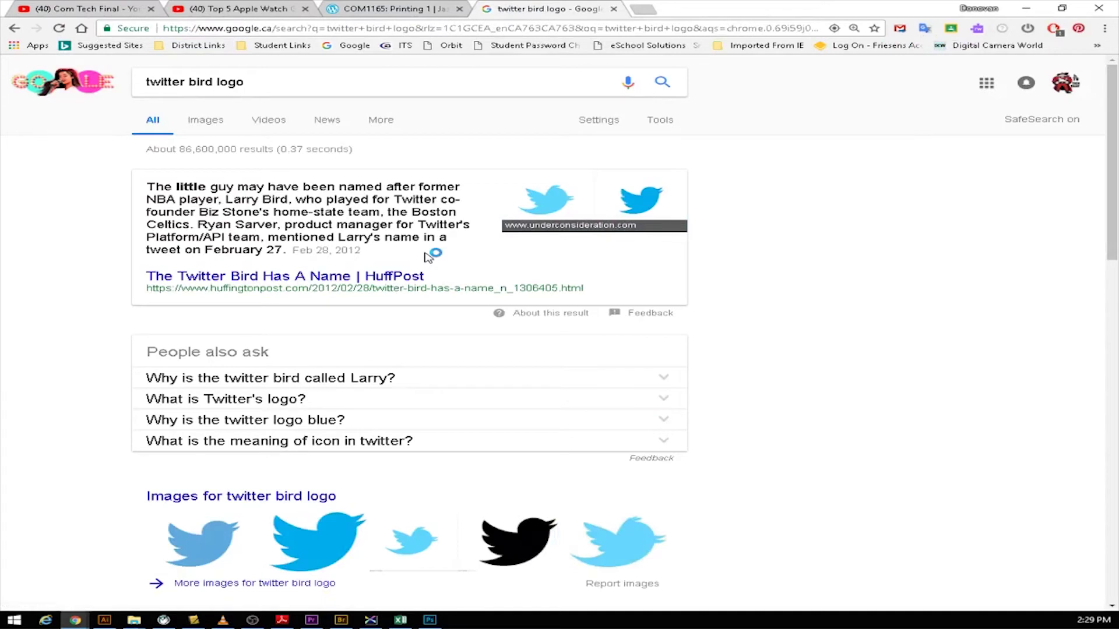
pyautogui.click(207, 120)
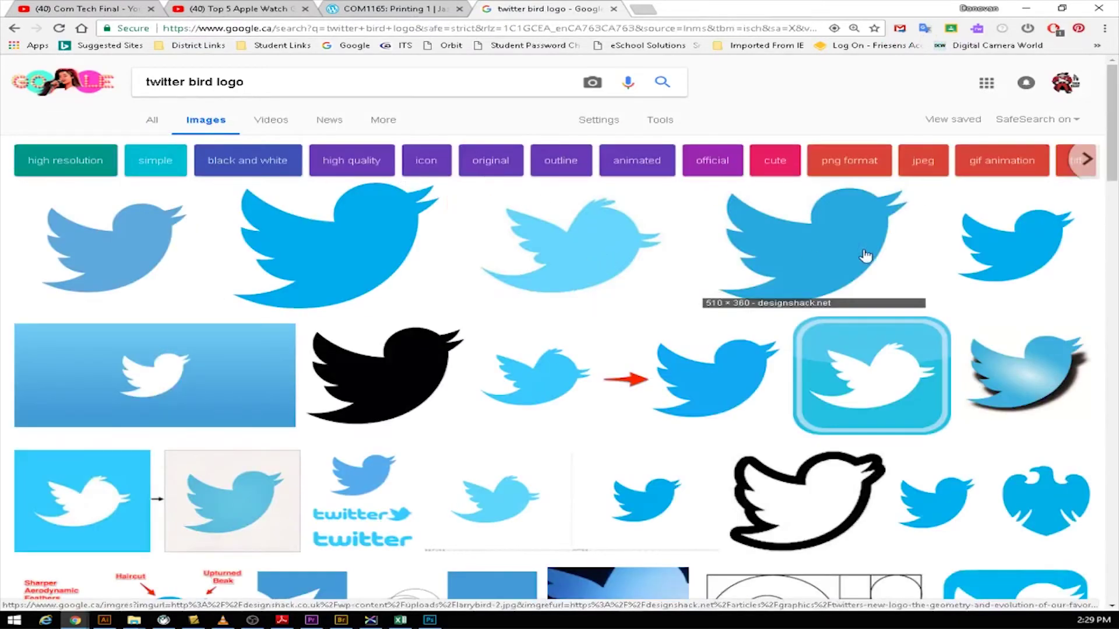
# Step: Open the Logos Download source page of the large solid blue Twitter bird from the image results
pyautogui.scroll(-1, 582, 405)
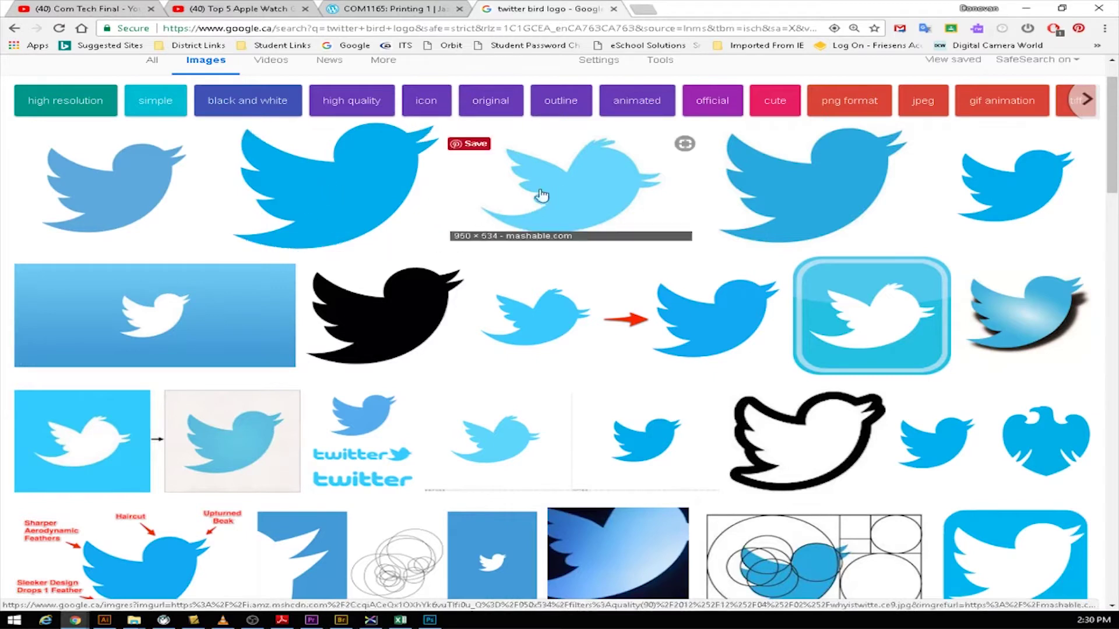
pyautogui.click(367, 212)
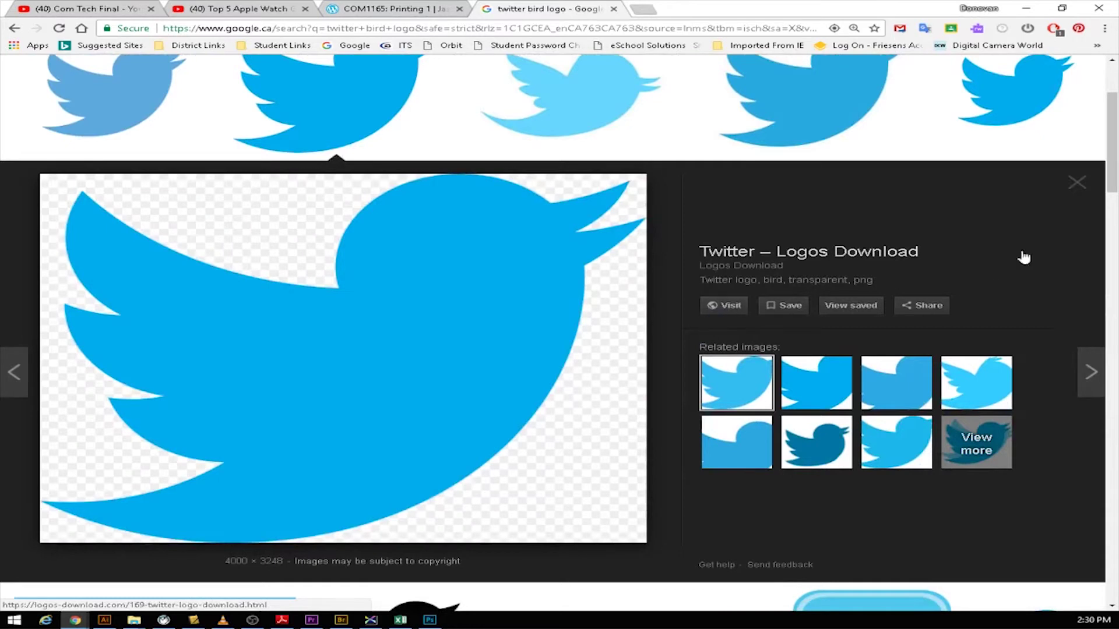
pyautogui.click(724, 307)
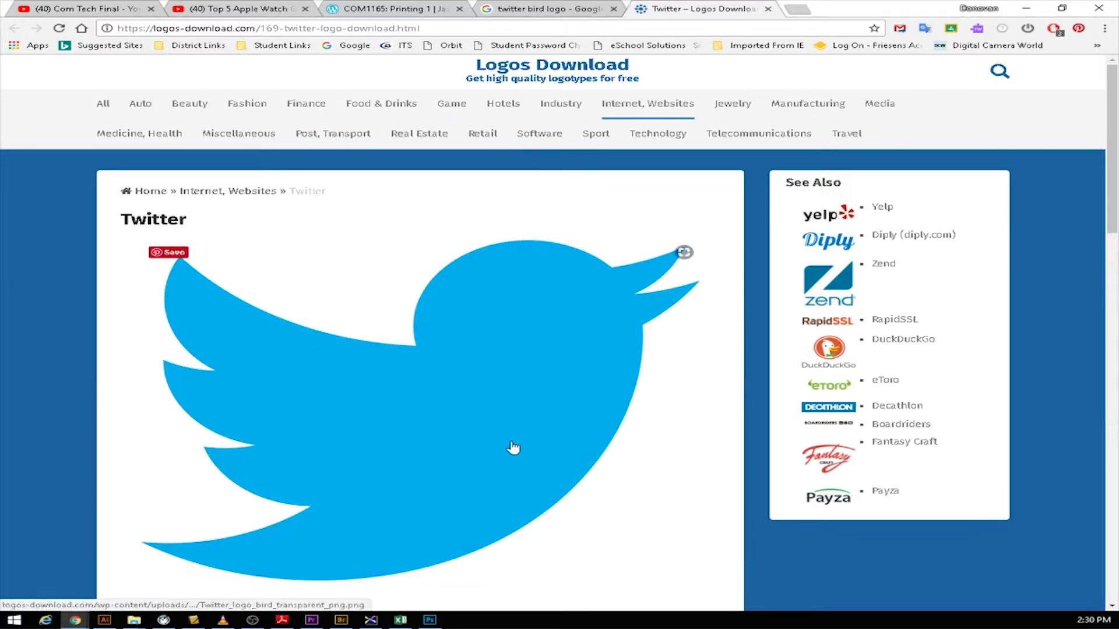
# Step: Save the large blue bird image as Twitter_logo_bird_transparent_png-700x568.png in the Comtech folder and return to Illustrator
pyautogui.scroll(-5, 482, 411)
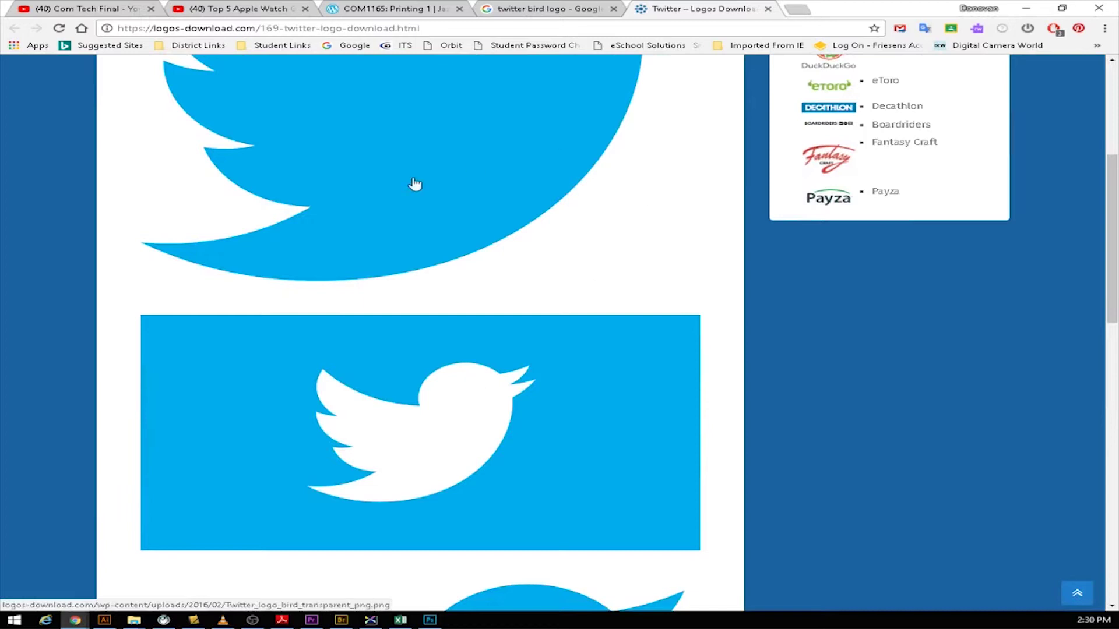
pyautogui.rightClick(419, 124)
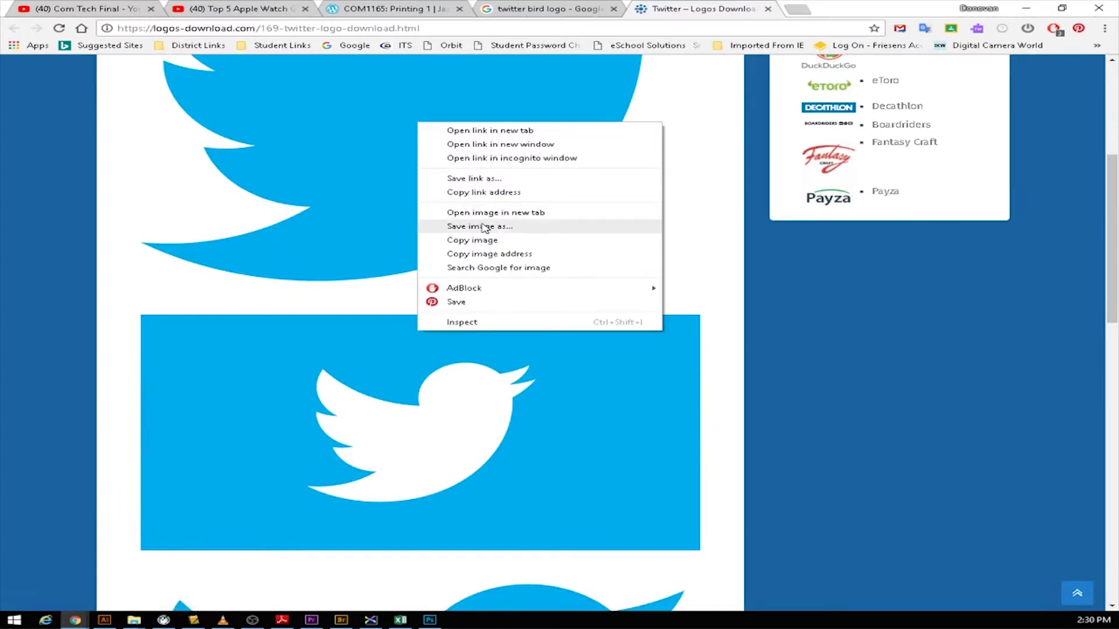
pyautogui.rightClick(349, 95)
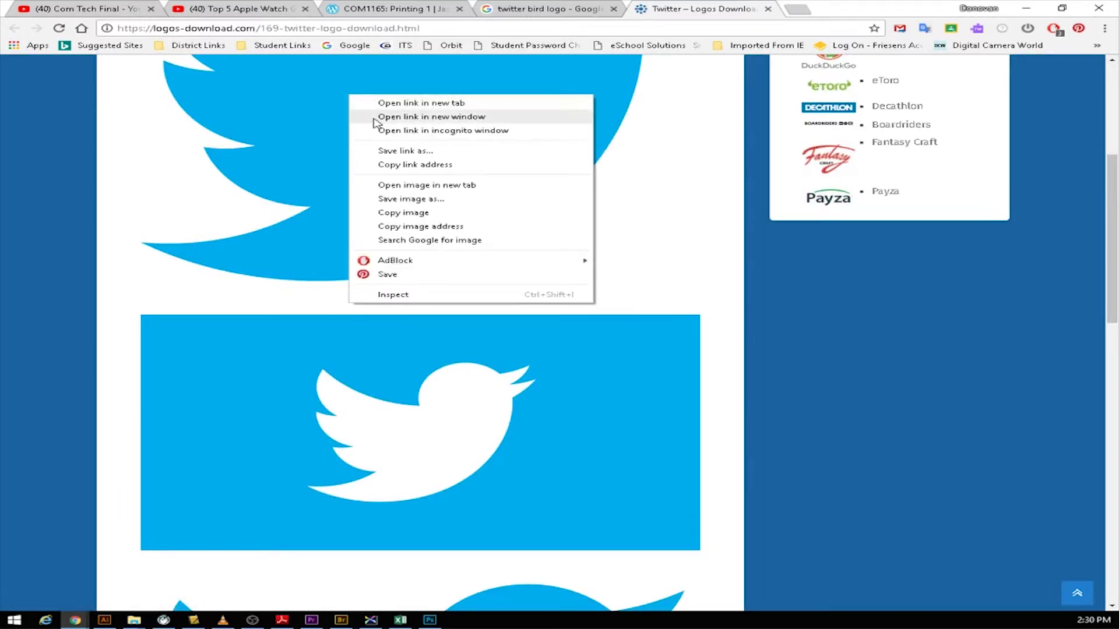
pyautogui.click(412, 204)
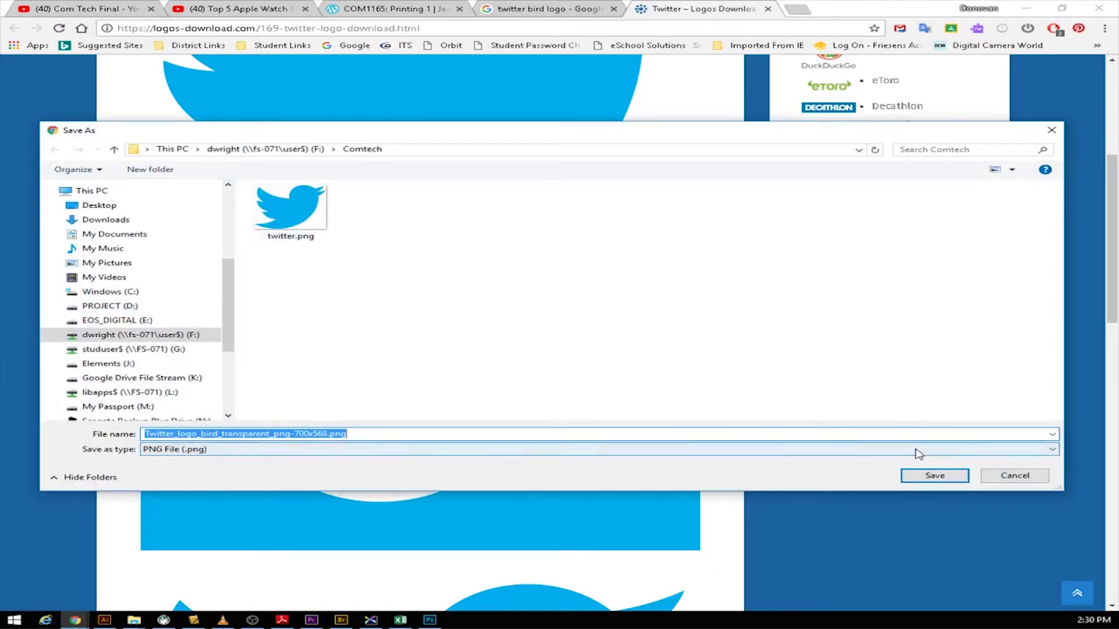
pyautogui.click(930, 479)
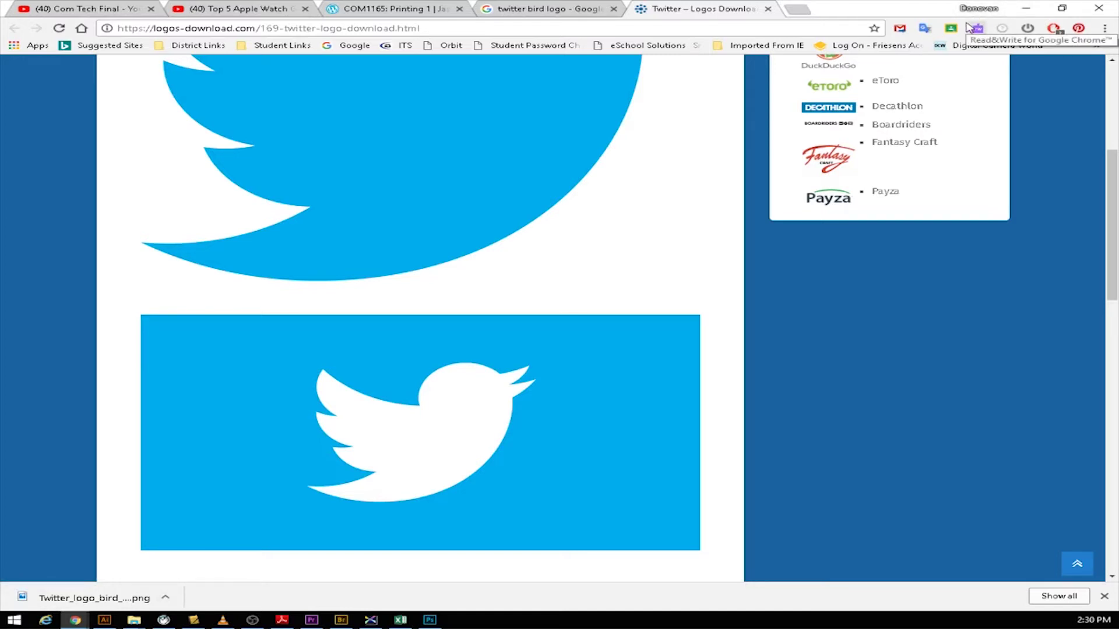
pyautogui.click(1027, 11)
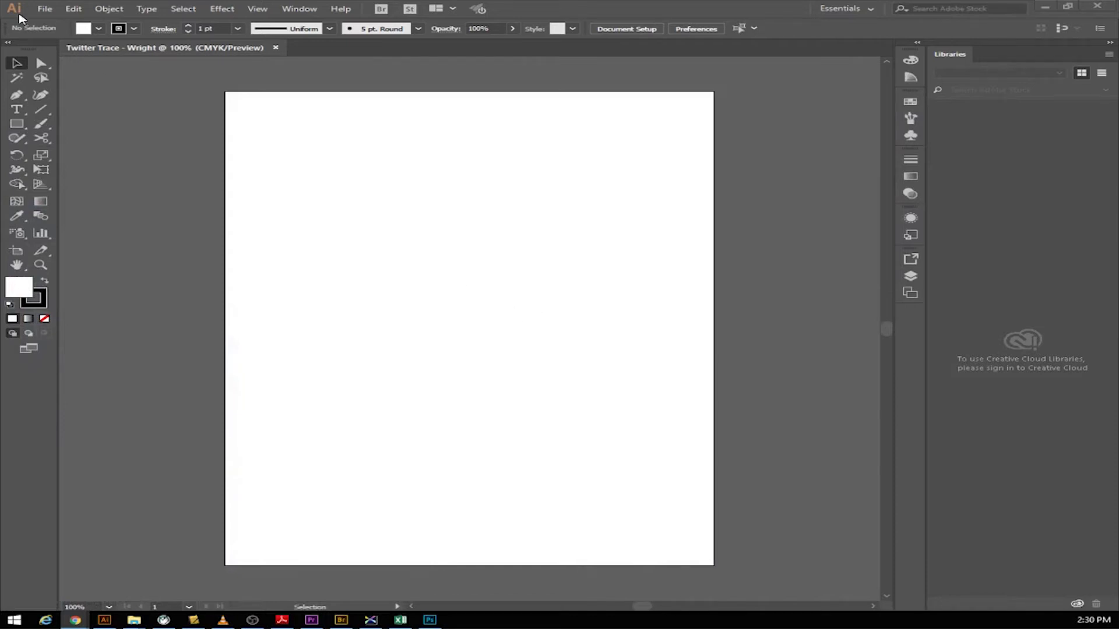
pyautogui.click(588, 10)
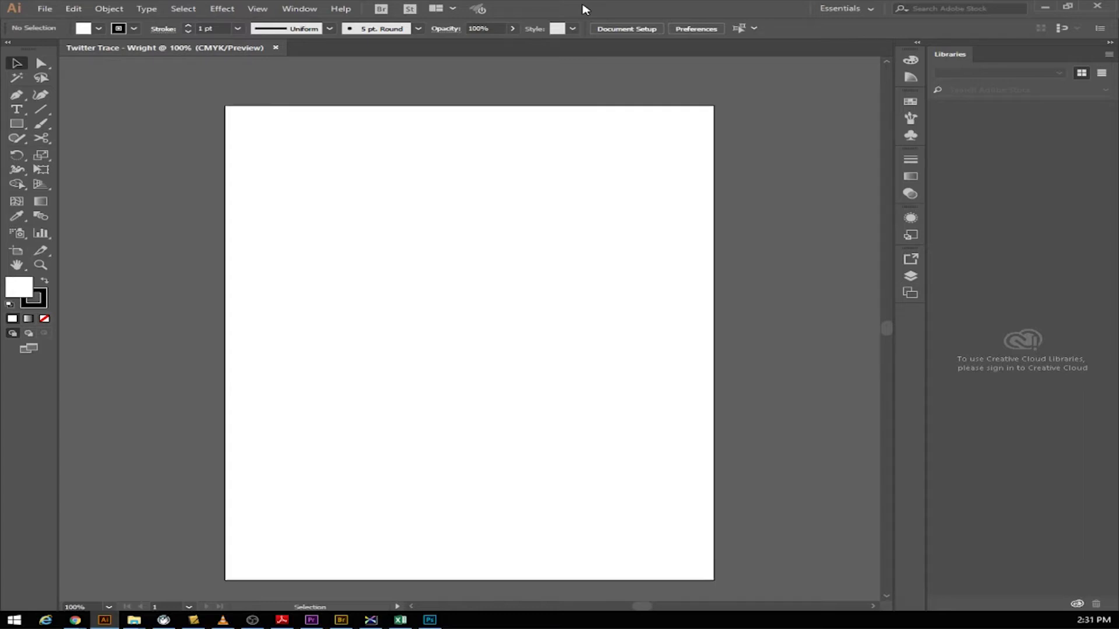
# Step: Try placing Twitter_logo_bird_transparent_png-700x568.png on the artboard at its full size, and undo the placement
pyautogui.click(42, 9)
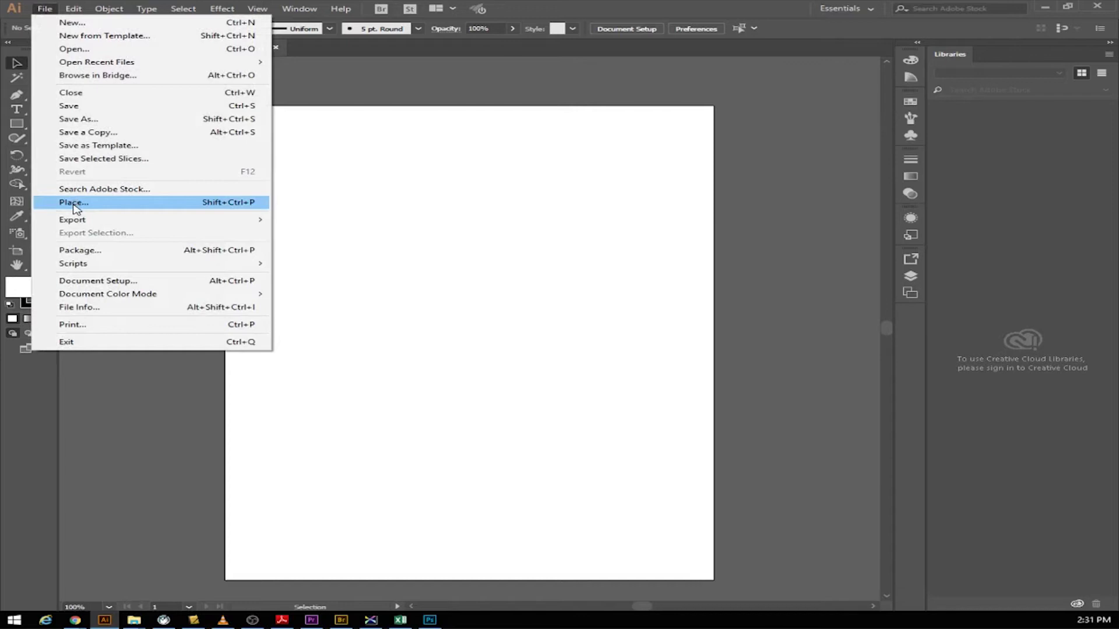
pyautogui.click(131, 206)
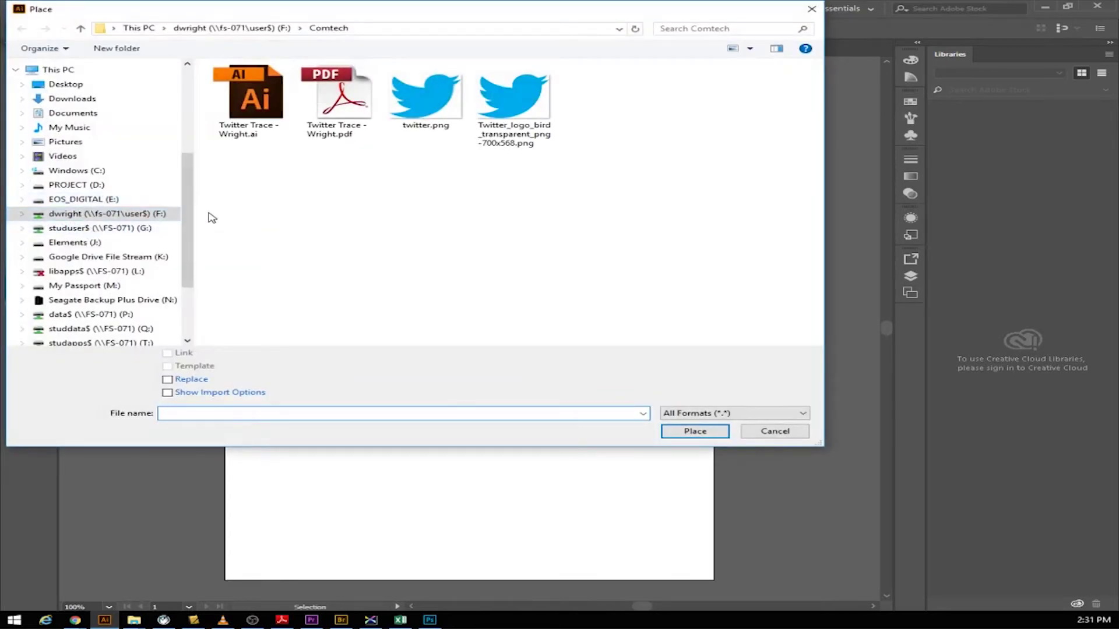
pyautogui.click(531, 102)
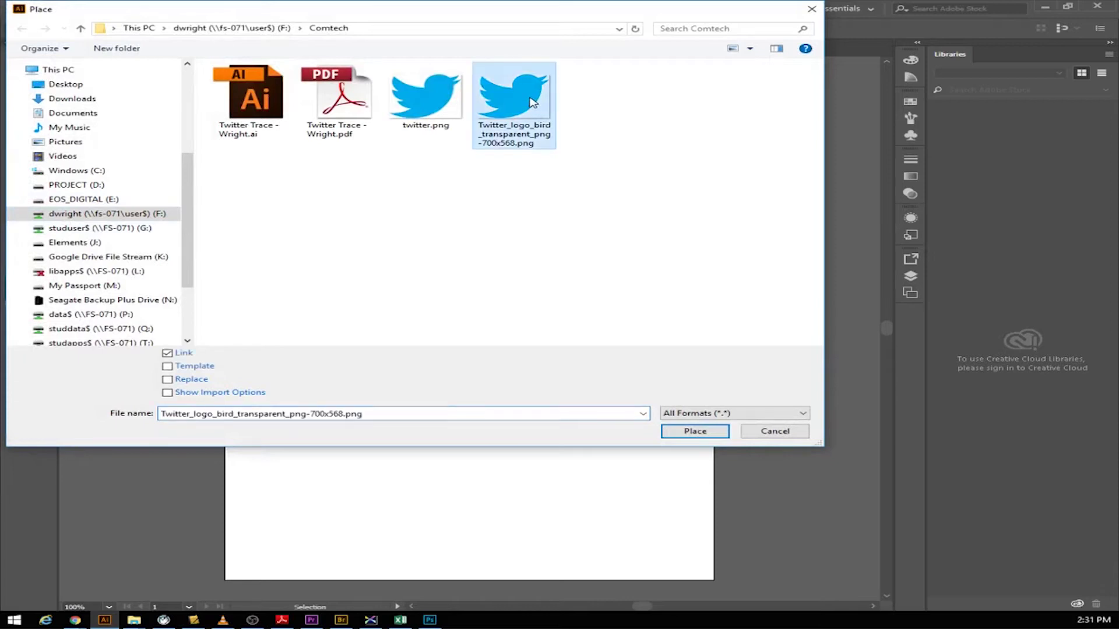
pyautogui.click(696, 433)
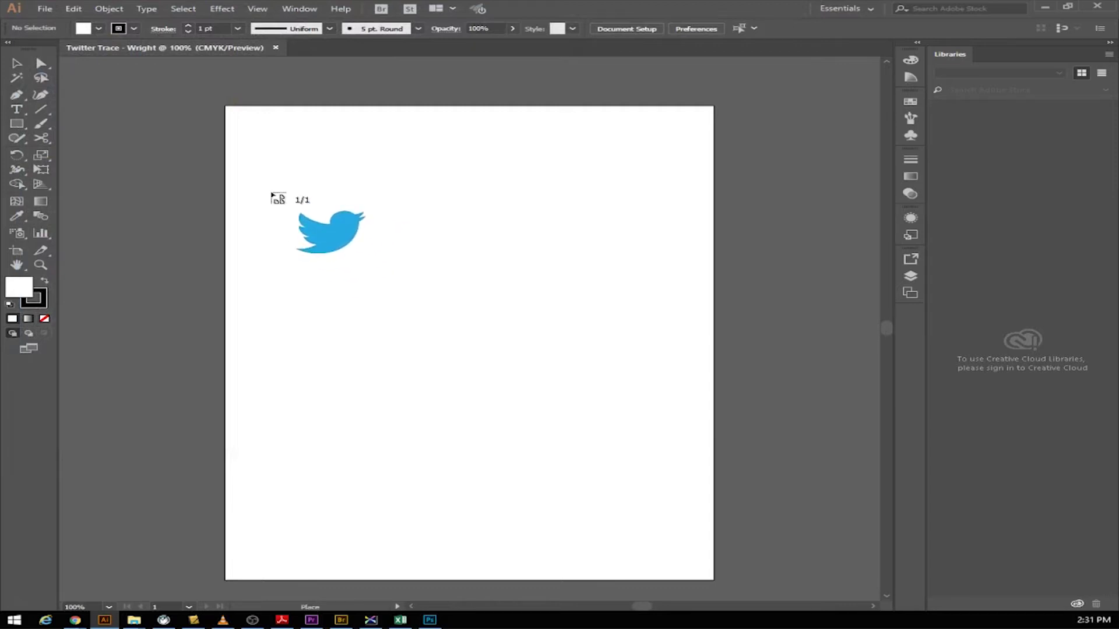
pyautogui.click(279, 165)
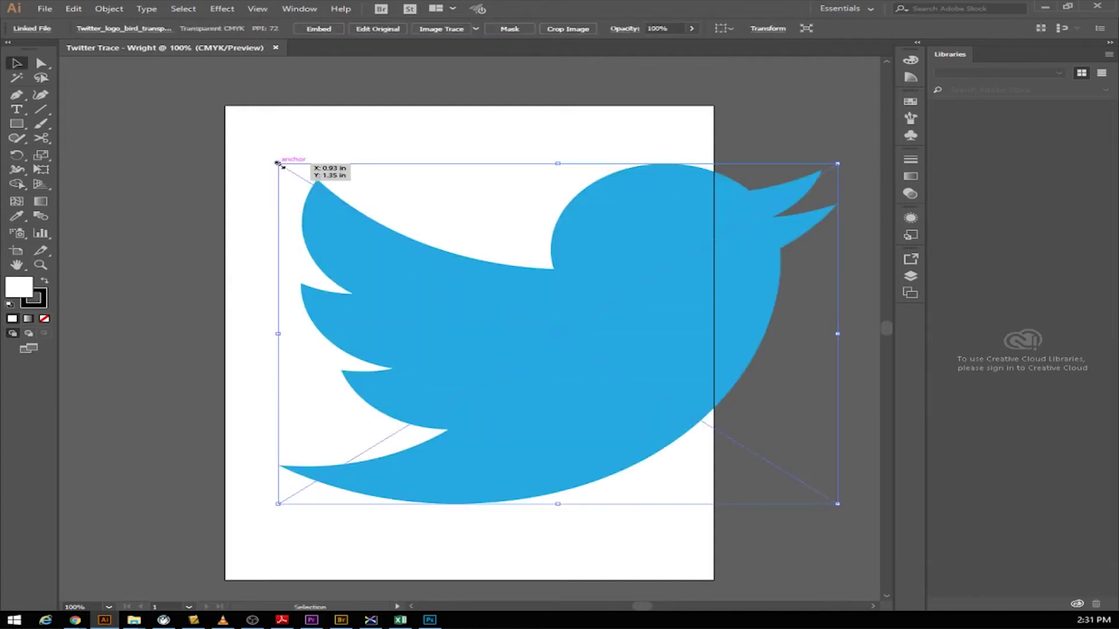
pyautogui.hotkey('ctrl', 'z')
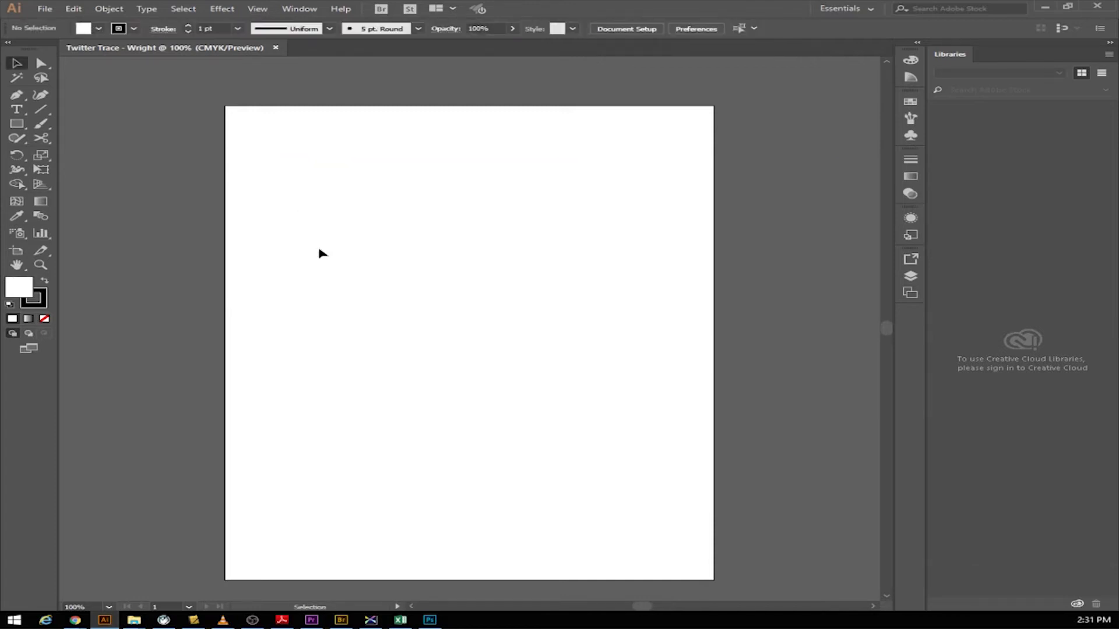
# Step: Place Twitter_logo_bird_transparent_png-700x568.png scaled to fit within the artboard's width and move it to the lower half of the artboard
pyautogui.click(49, 10)
pyautogui.click(73, 202)
pyautogui.doubleClick(513, 108)
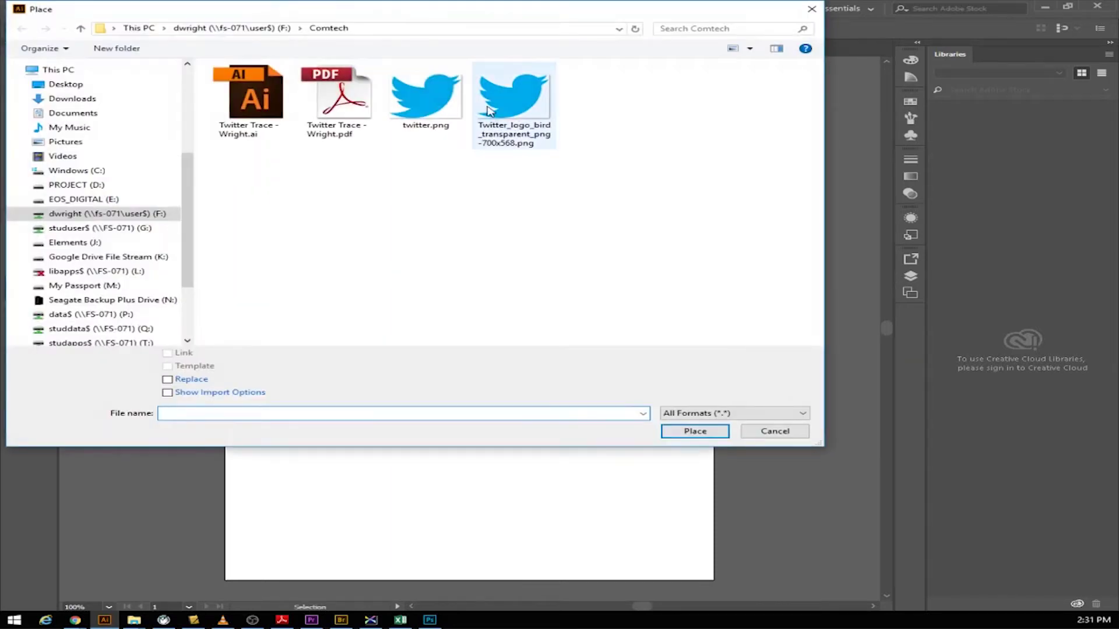
pyautogui.moveTo(276, 268); pyautogui.dragTo(668, 506)
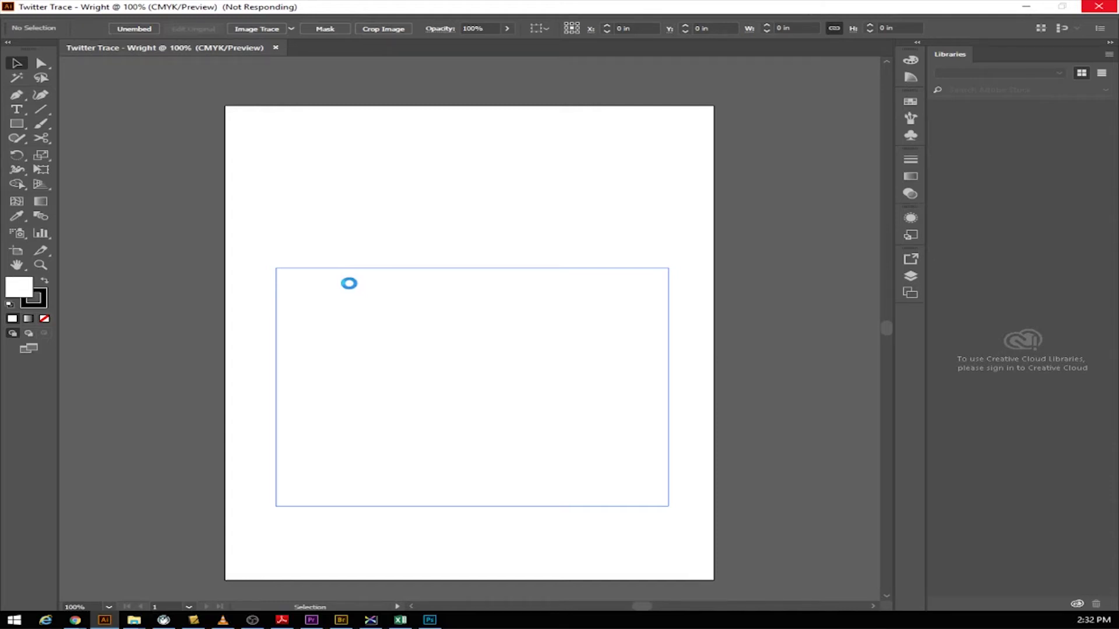
pyautogui.moveTo(505, 320); pyautogui.dragTo(506, 389)
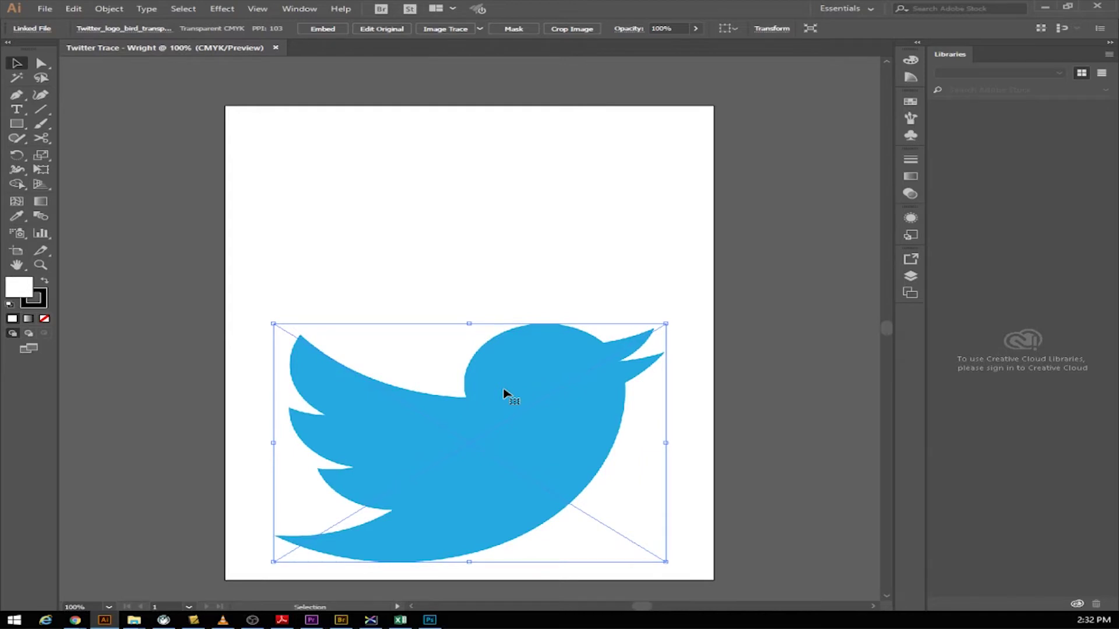
pyautogui.click(344, 298)
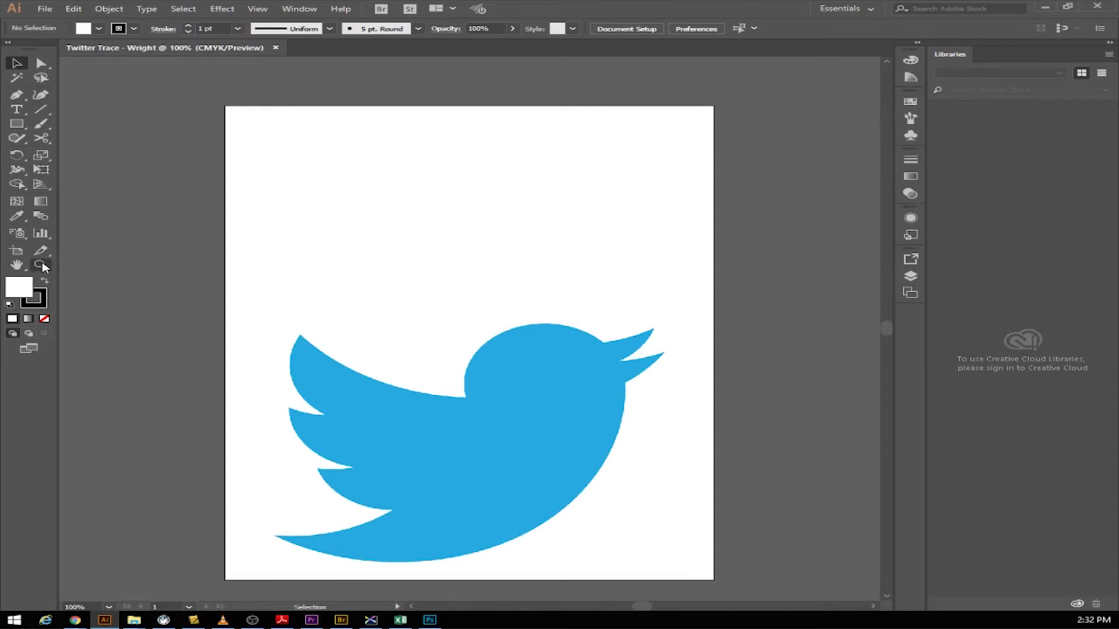
# Step: Examine the bird's head and beak edges at high magnification, up to 1200%, and return to the whole logo at 100%
pyautogui.click(43, 266)
pyautogui.click(506, 339)
pyautogui.click(497, 314)
pyautogui.click(502, 298)
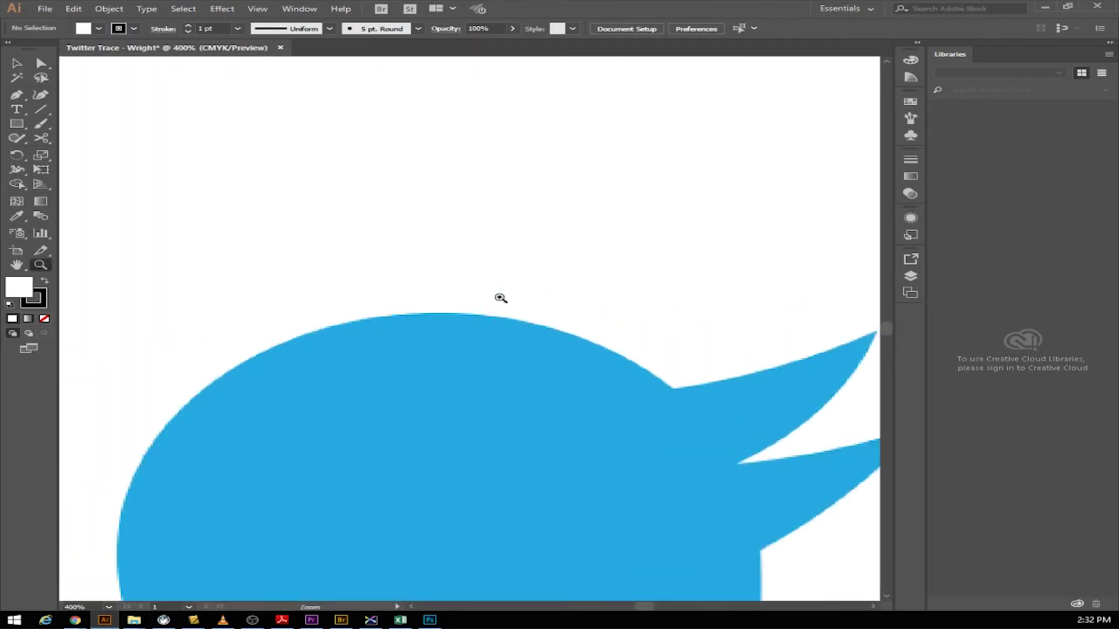
pyautogui.click(501, 297)
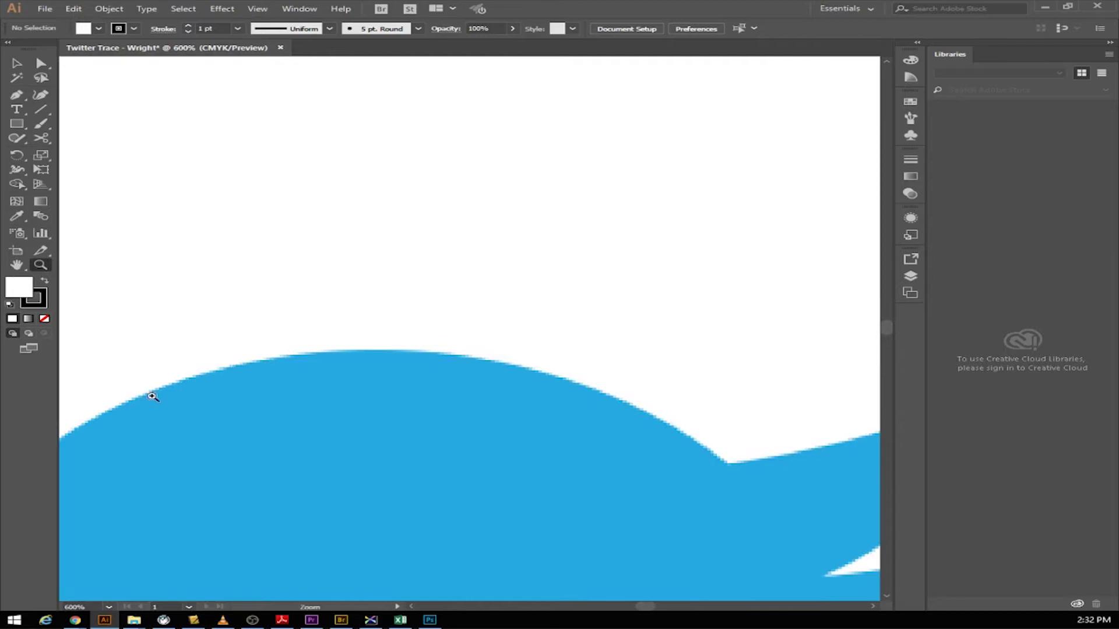
pyautogui.moveTo(545, 458); pyautogui.dragTo(467, 247)
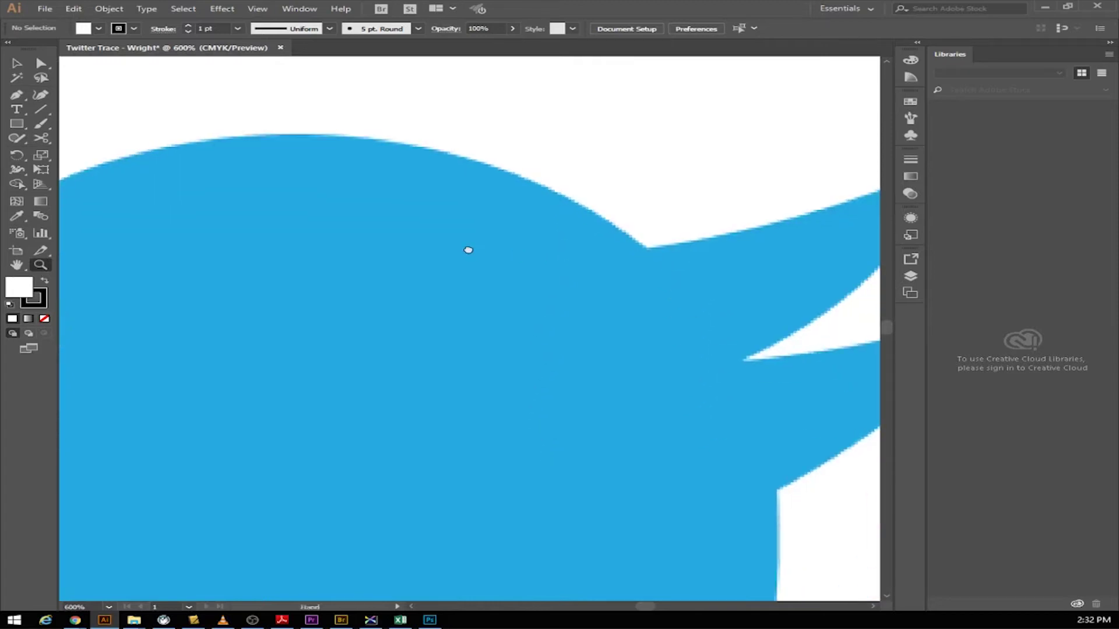
pyautogui.click(641, 241)
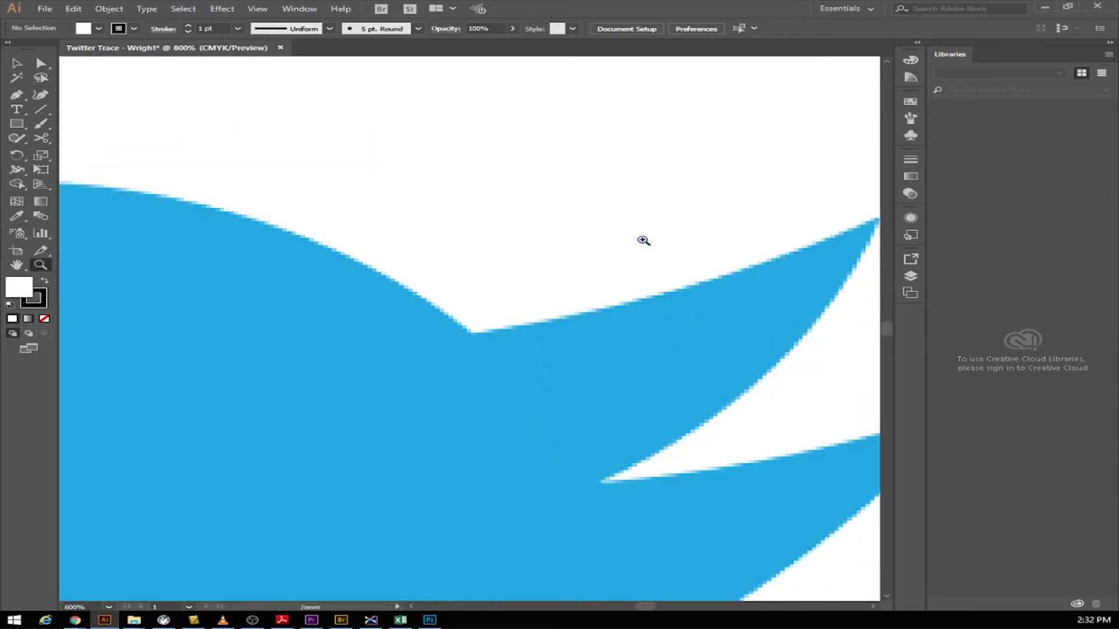
pyautogui.click(563, 311)
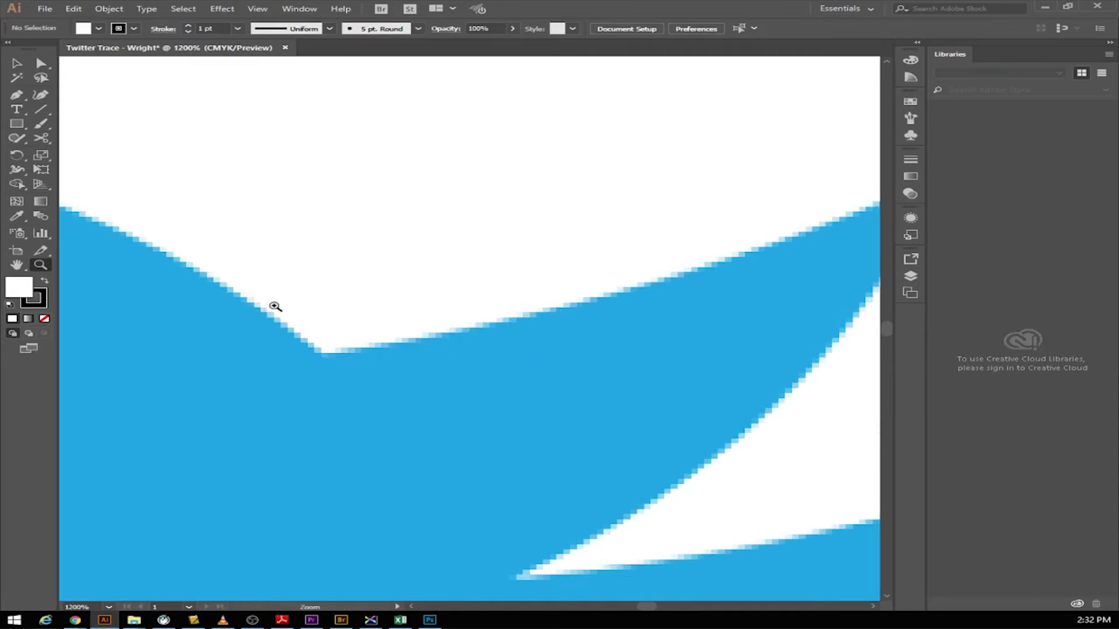
pyautogui.keyDown('alt'); pyautogui.click(171, 317); pyautogui.keyUp('alt')
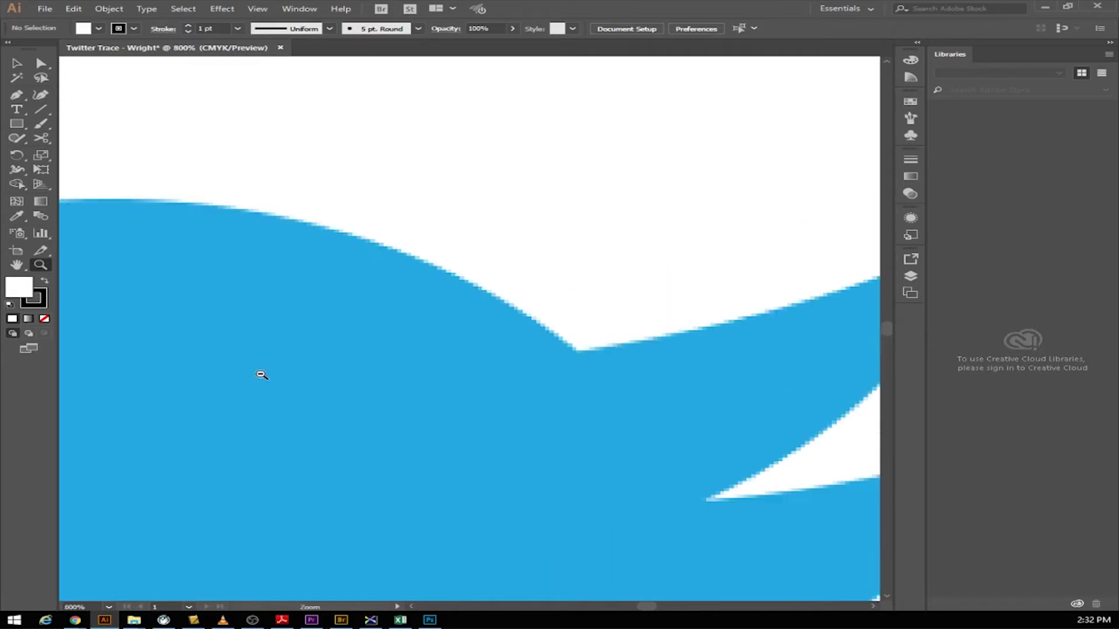
pyautogui.keyDown('alt'); pyautogui.click(262, 374); pyautogui.keyUp('alt')
pyautogui.keyDown('alt'); pyautogui.click(342, 391); pyautogui.keyUp('alt')
pyautogui.keyDown('alt'); pyautogui.click(414, 388); pyautogui.keyUp('alt')
pyautogui.keyDown('alt'); pyautogui.click(432, 383); pyautogui.keyUp('alt')
pyautogui.keyDown('alt'); pyautogui.click(432, 383); pyautogui.keyUp('alt')
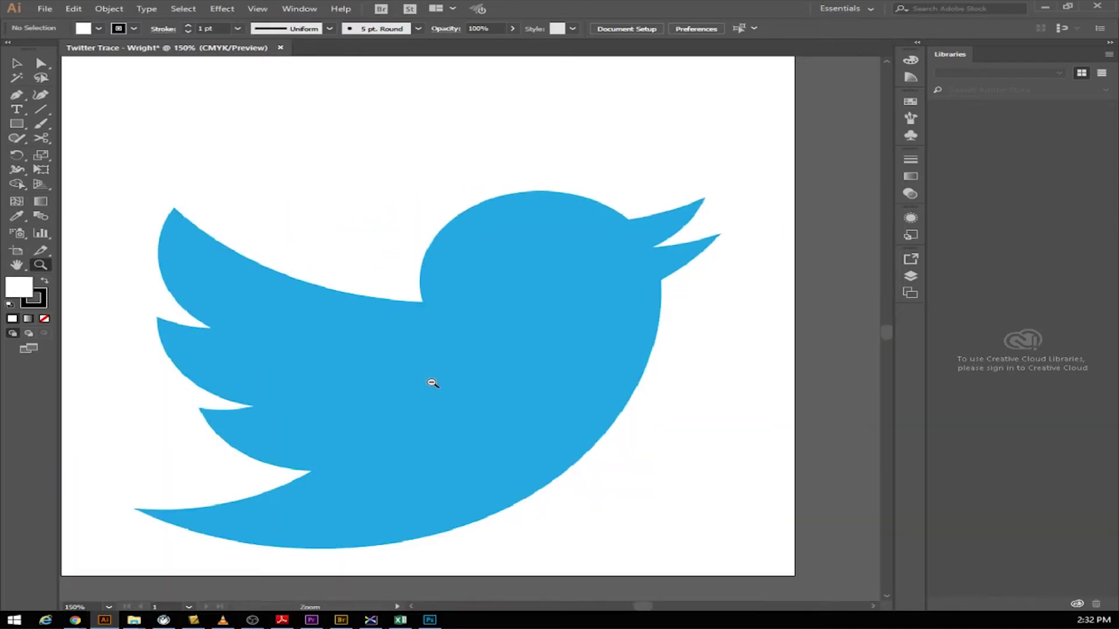
pyautogui.keyDown('alt'); pyautogui.click(432, 382); pyautogui.keyUp('alt')
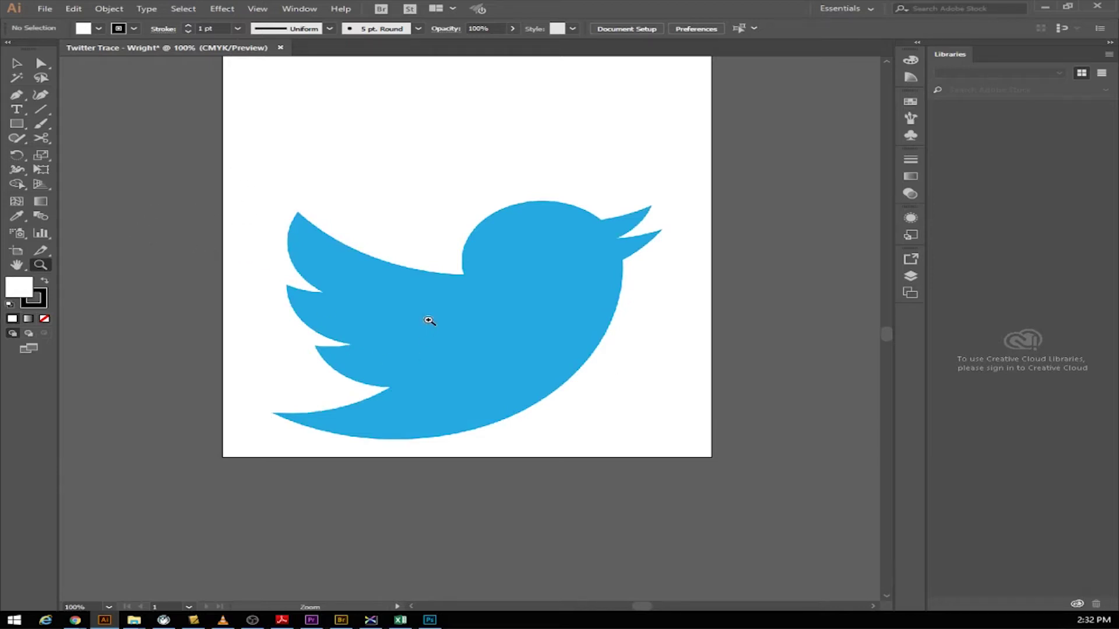
pyautogui.moveTo(450, 280); pyautogui.dragTo(429, 388)
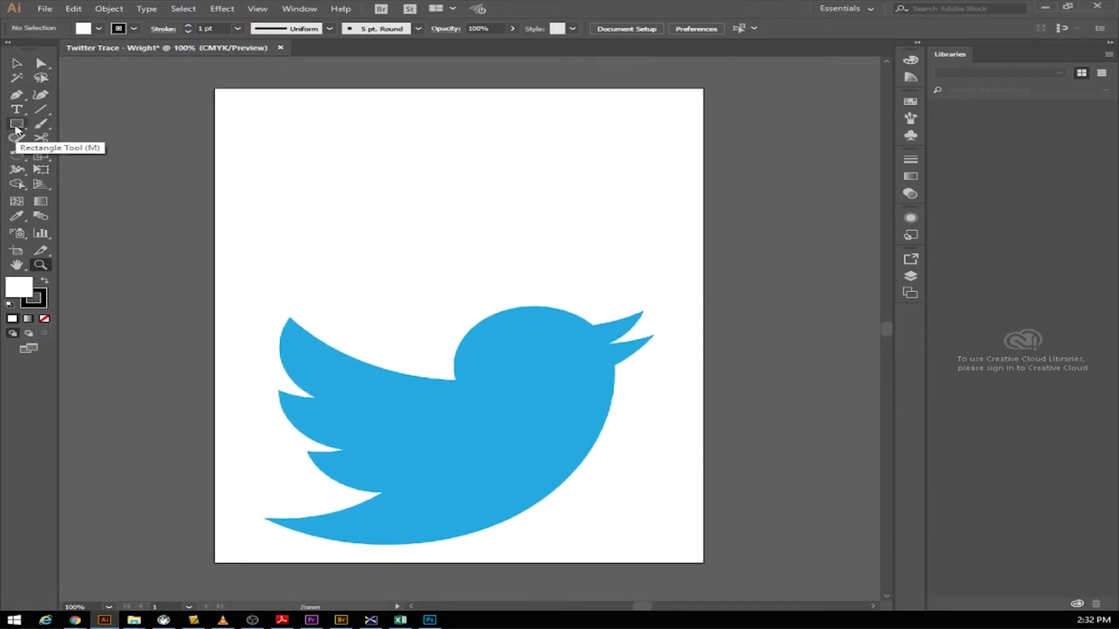
# Step: Choose the Pen tool and set its fill to CMYK Magenta and its stroke weight to 9 pt
pyautogui.click(17, 97)
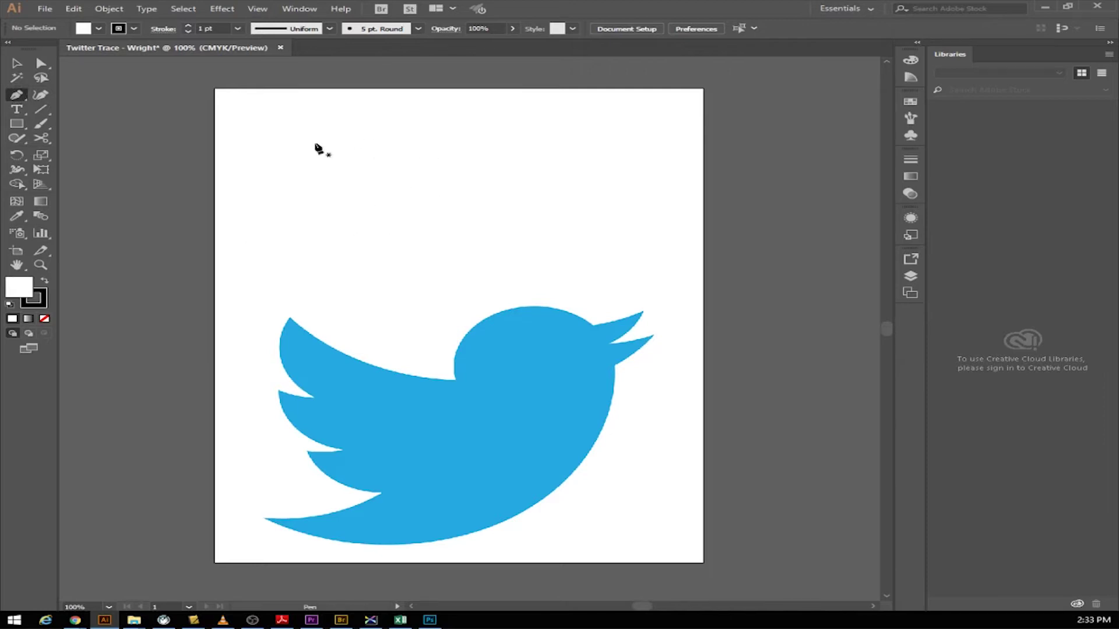
pyautogui.click(99, 30)
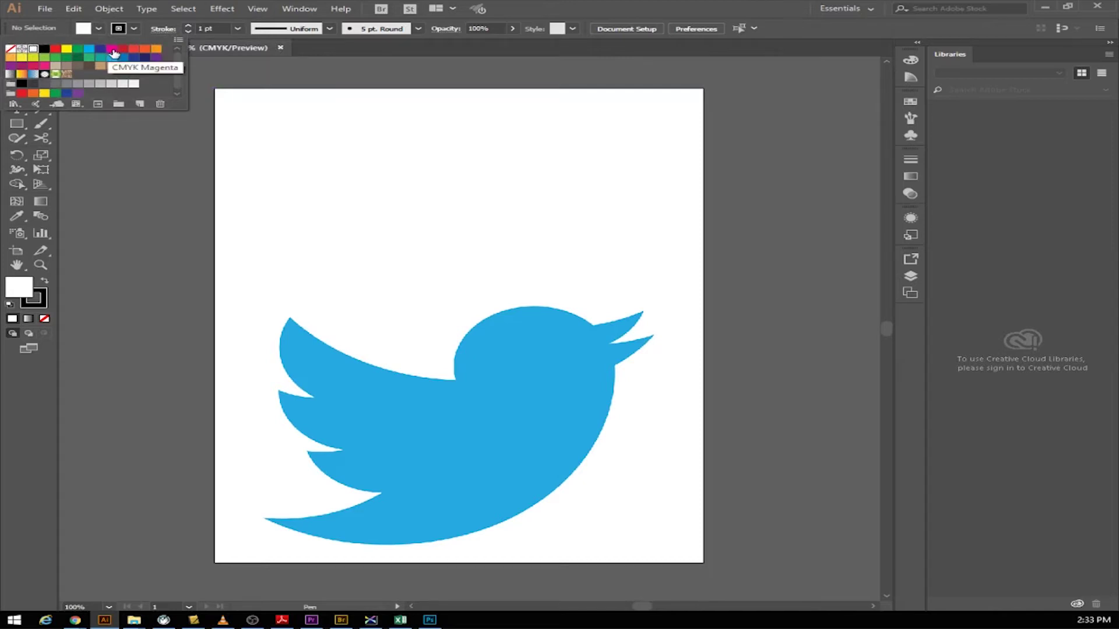
pyautogui.click(112, 51)
pyautogui.click(135, 30)
pyautogui.click(135, 30)
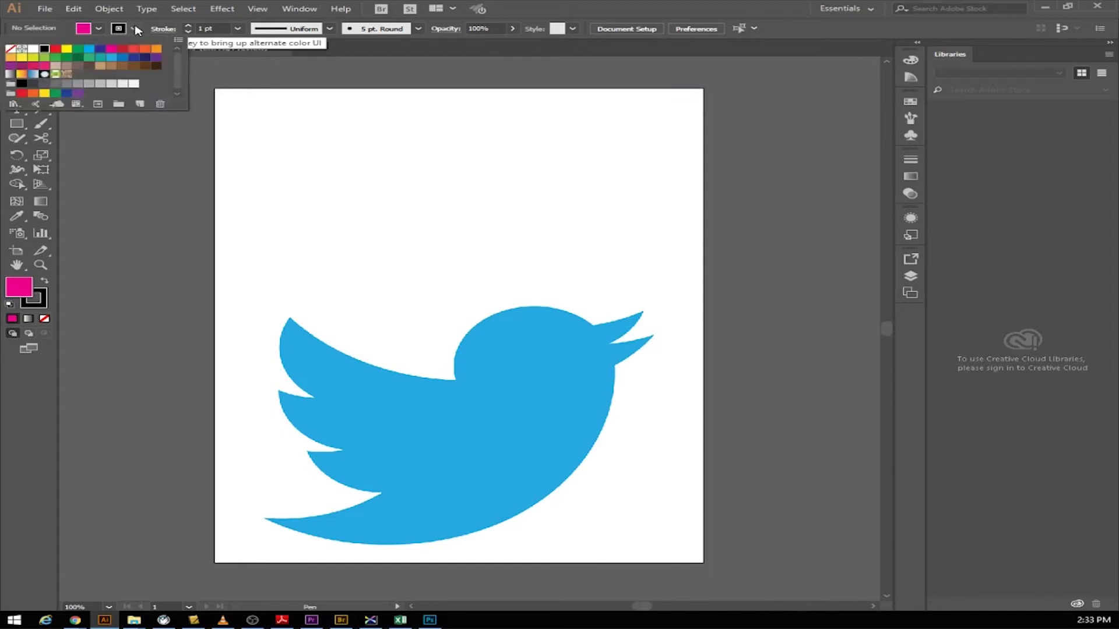
pyautogui.click(190, 29)
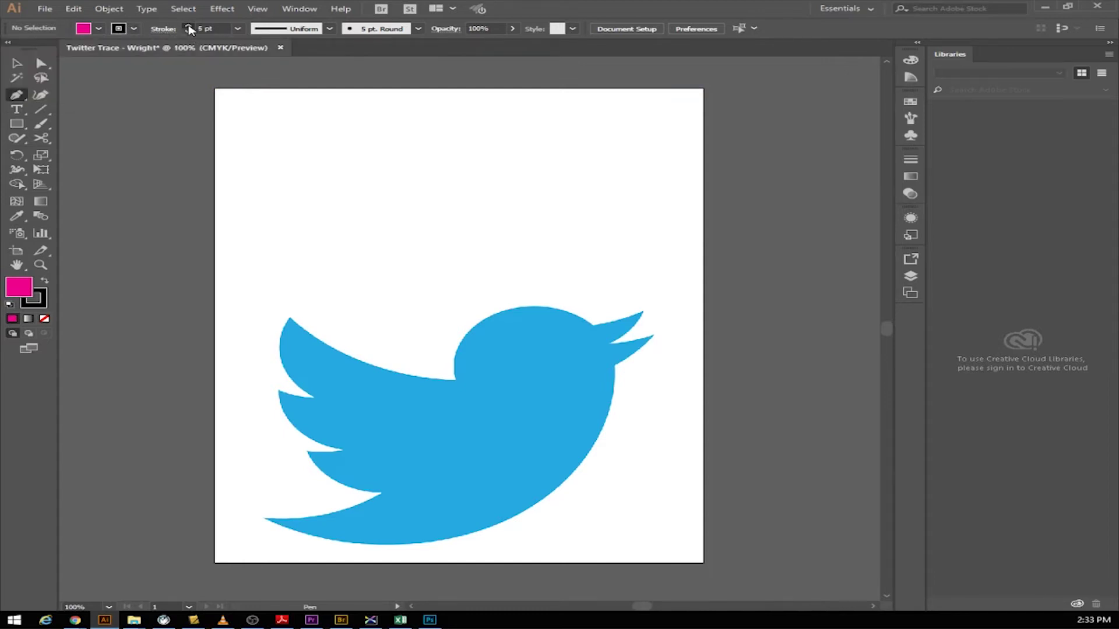
pyautogui.click(189, 25)
# Step: Draw a closed nine-point straight-sided shape with the Pen tool across the blank area and the upper part of the bird
pyautogui.click(301, 129)
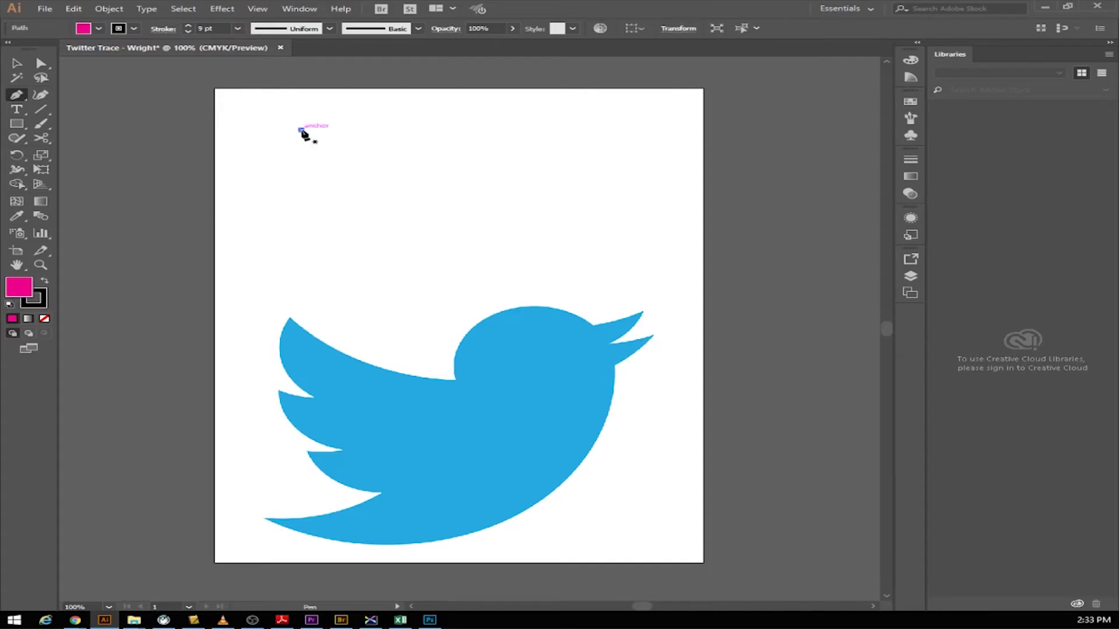
pyautogui.click(575, 137)
pyautogui.click(575, 220)
pyautogui.click(404, 232)
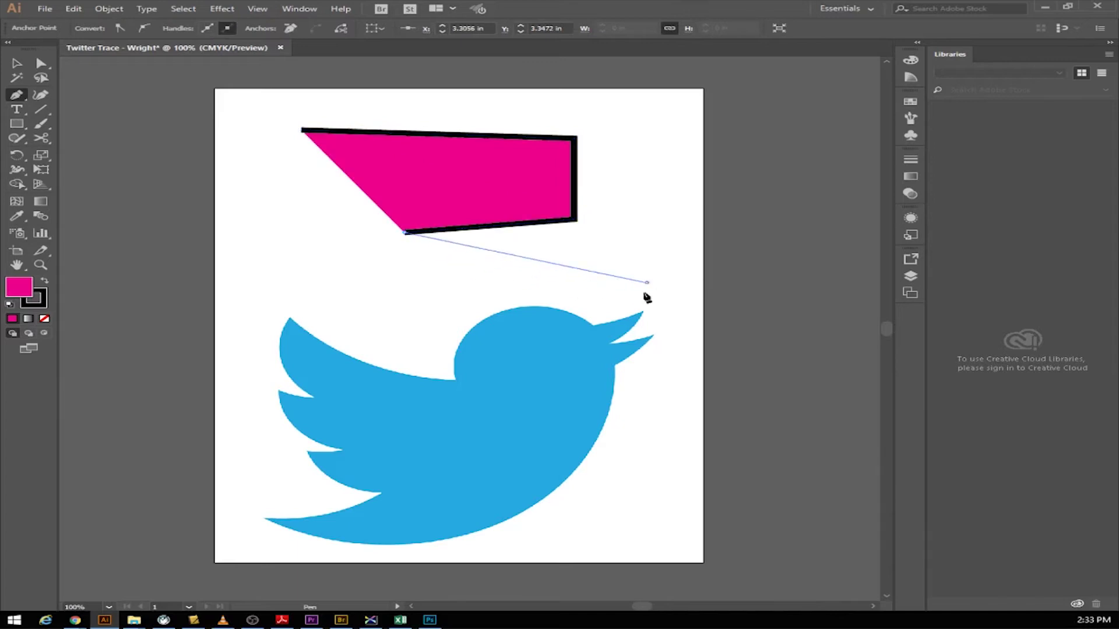
pyautogui.click(647, 283)
pyautogui.click(627, 367)
pyautogui.click(442, 403)
pyautogui.click(327, 326)
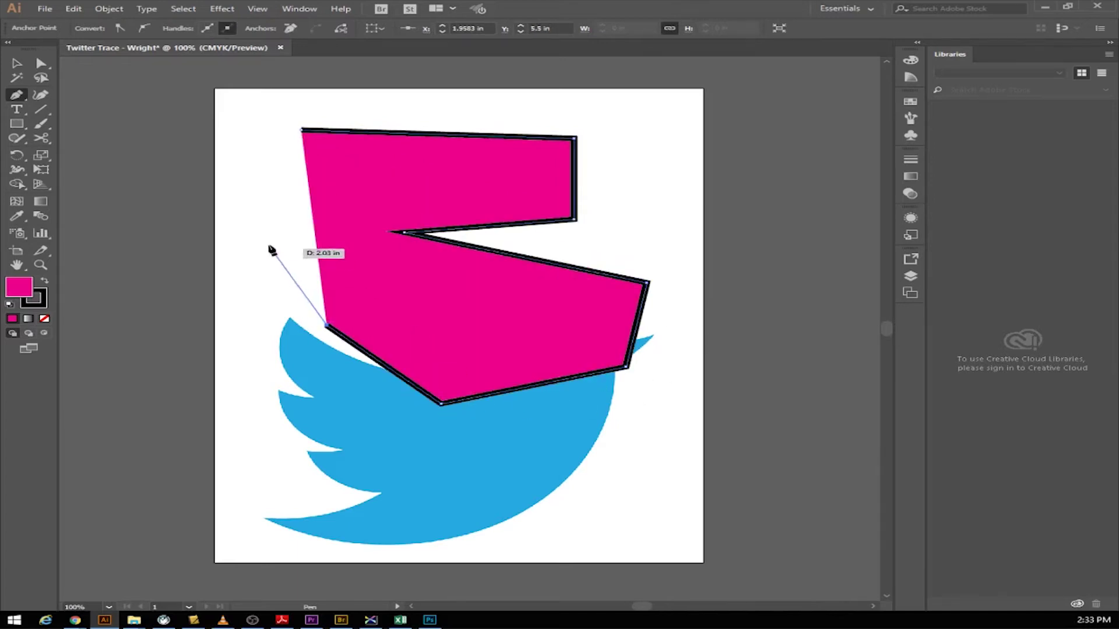
pyautogui.click(269, 245)
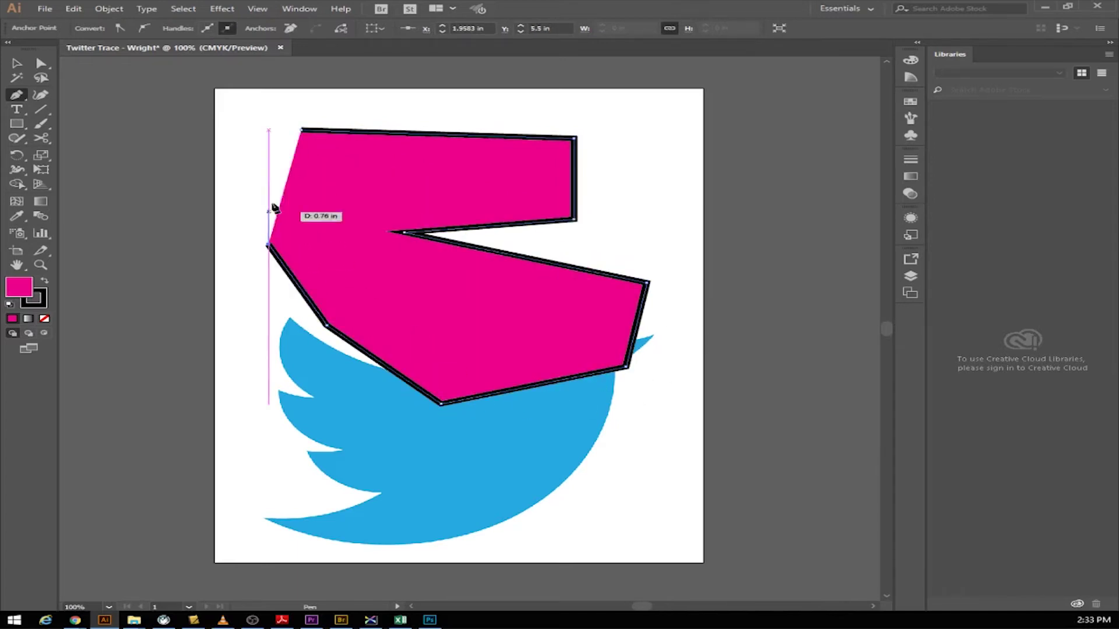
pyautogui.click(302, 131)
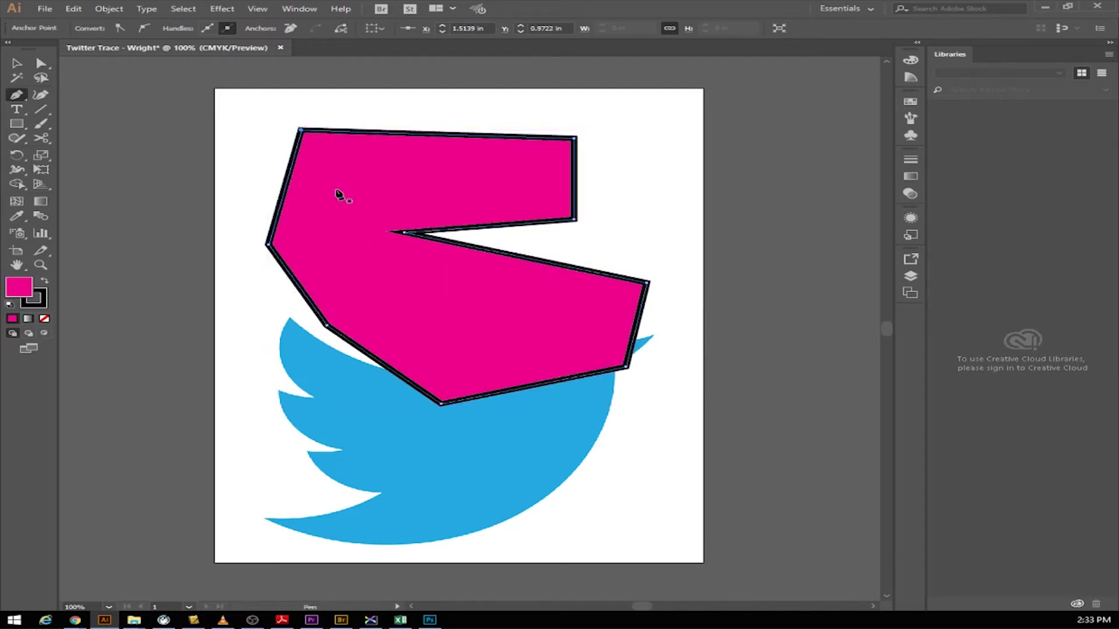
# Step: Move the magenta practice shape around the artboard with the Selection tool and delete it
pyautogui.click(16, 63)
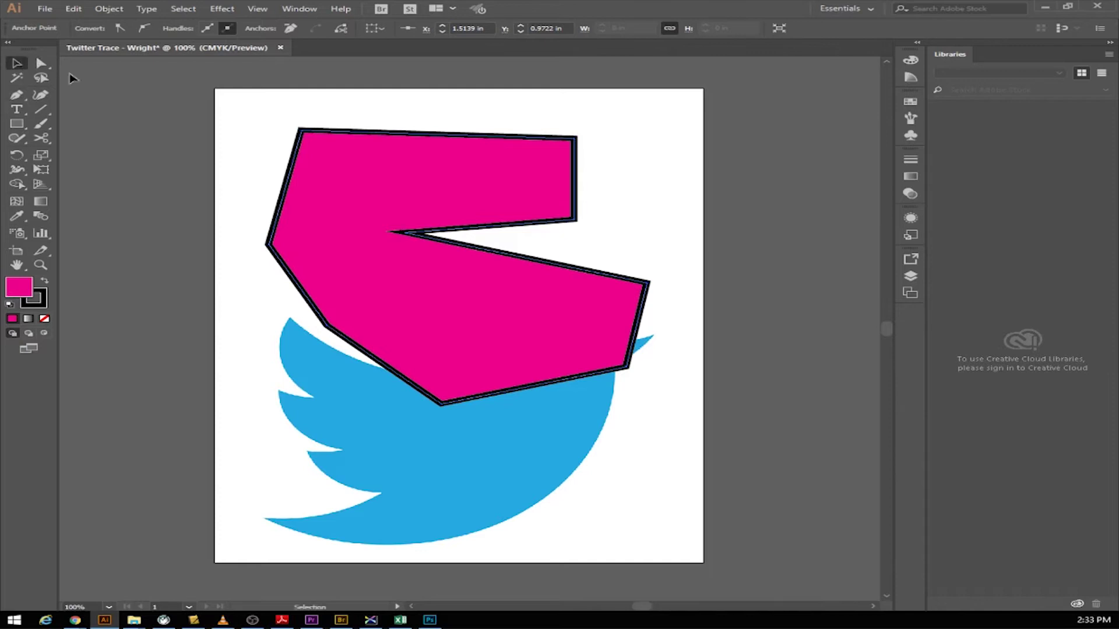
pyautogui.moveTo(440, 202); pyautogui.dragTo(445, 290)
pyautogui.moveTo(454, 357); pyautogui.dragTo(472, 297)
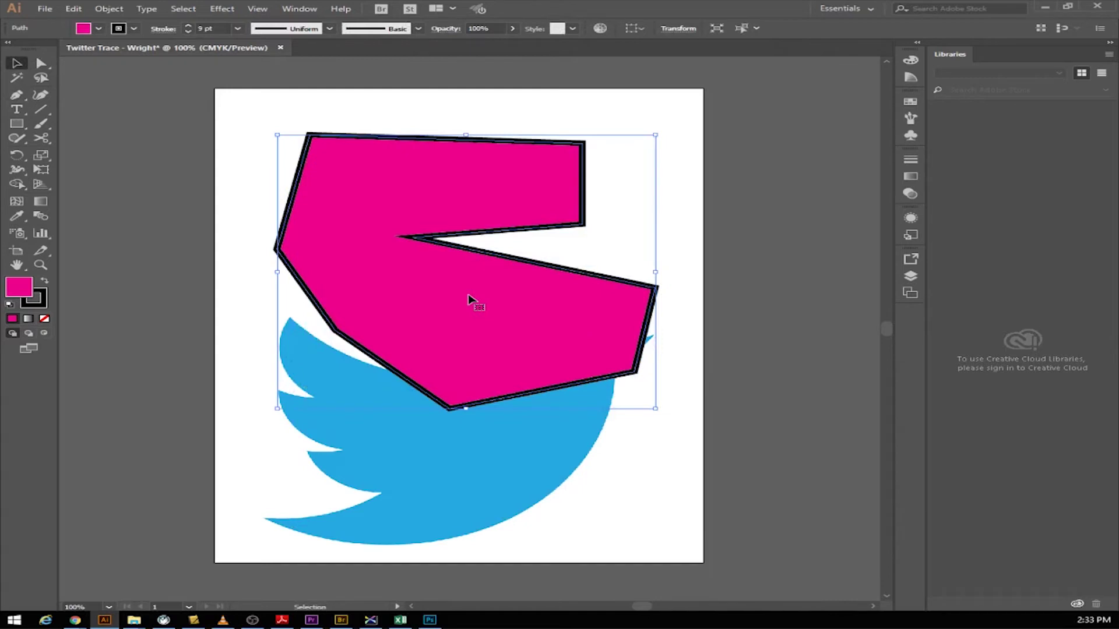
pyautogui.press('Delete')
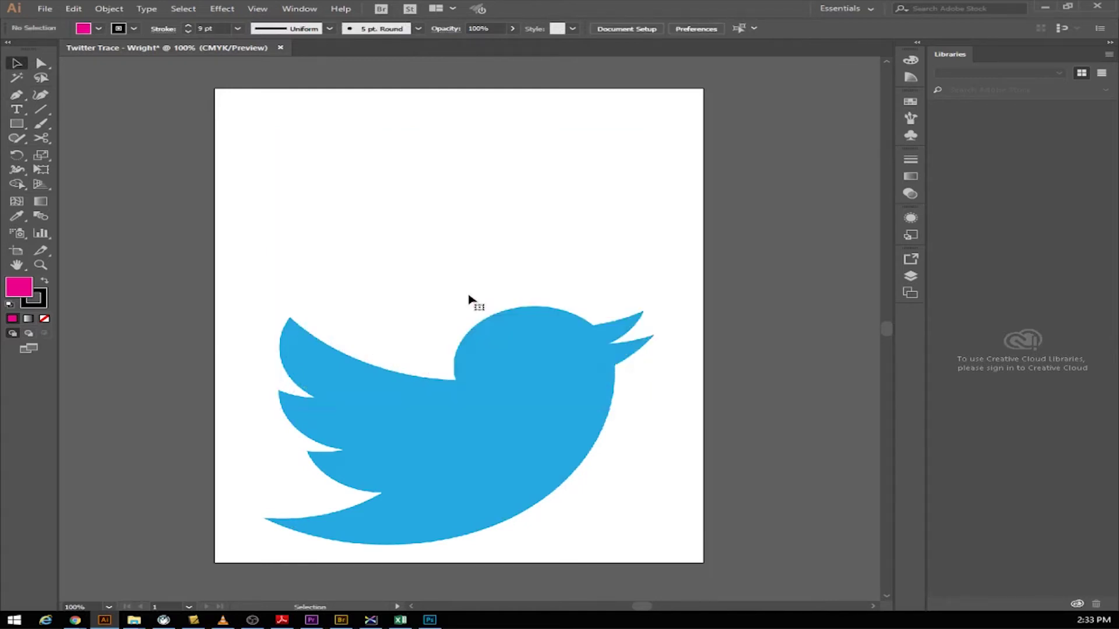
# Step: Return to the Pen tool and set the fill colour to None
pyautogui.click(15, 95)
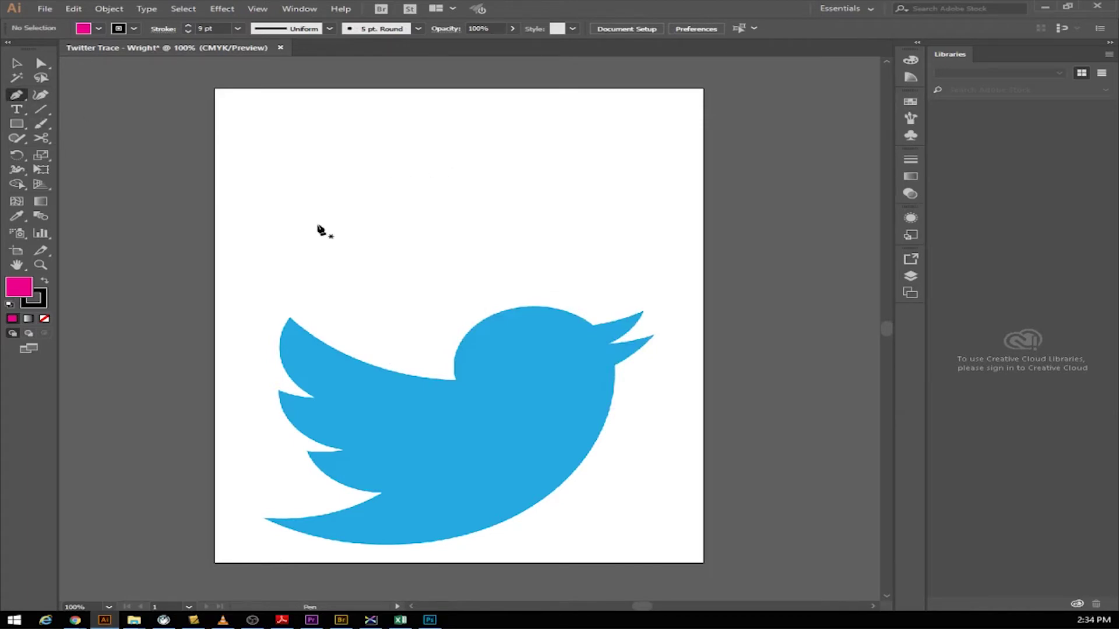
pyautogui.click(99, 28)
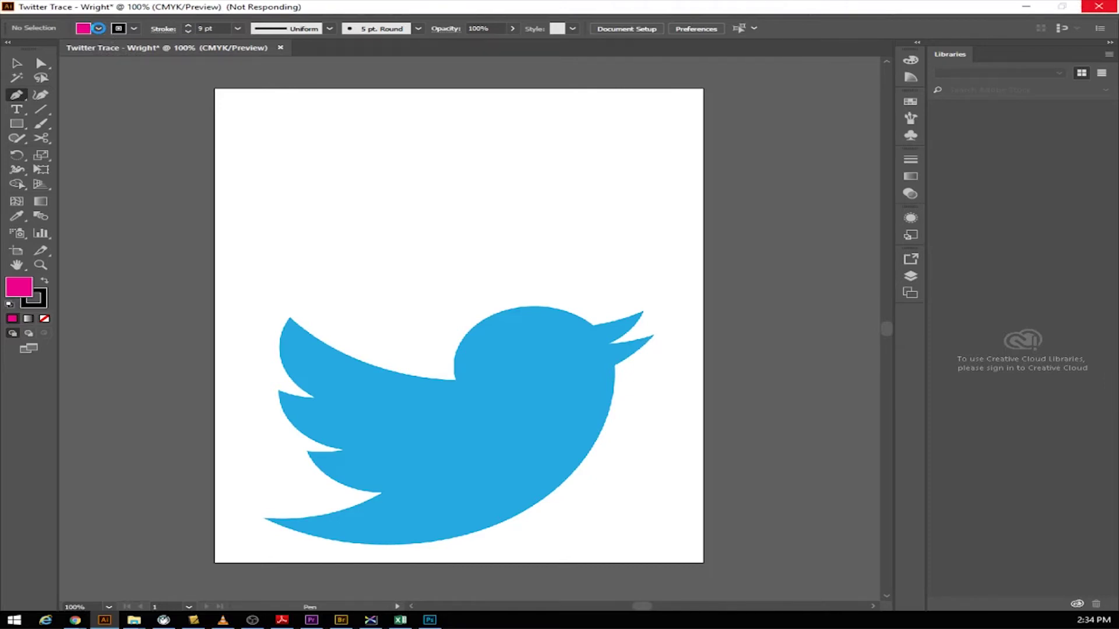
pyautogui.click(99, 29)
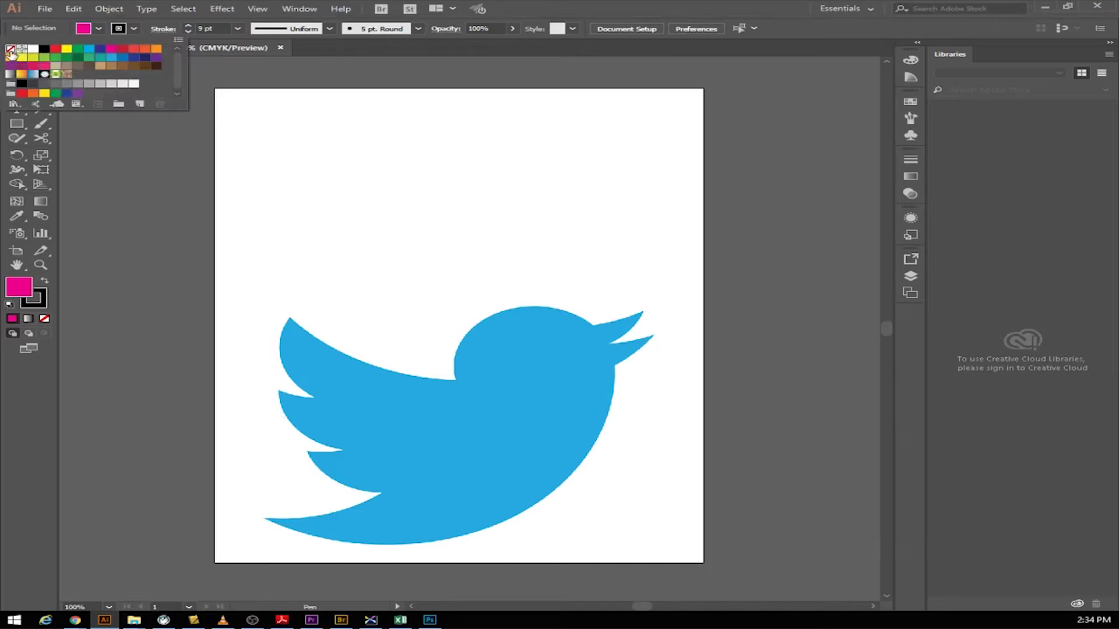
pyautogui.click(10, 52)
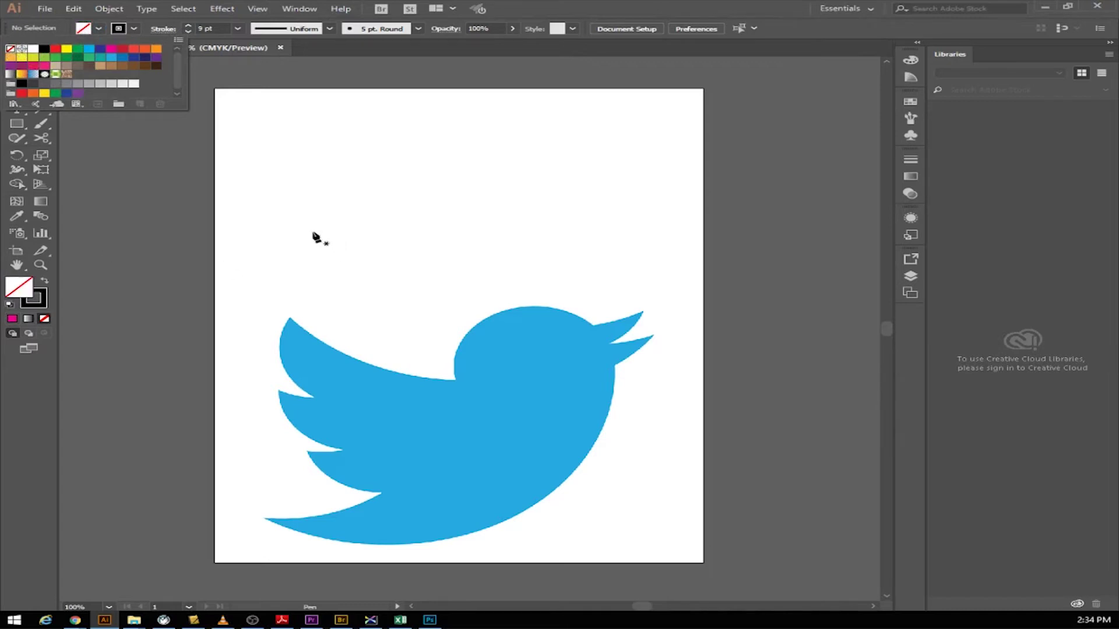
pyautogui.click(326, 148)
# Step: Draw a closed, unfilled ten-point straight-sided shape with the Pen tool in the blank area above the bird
pyautogui.click(329, 135)
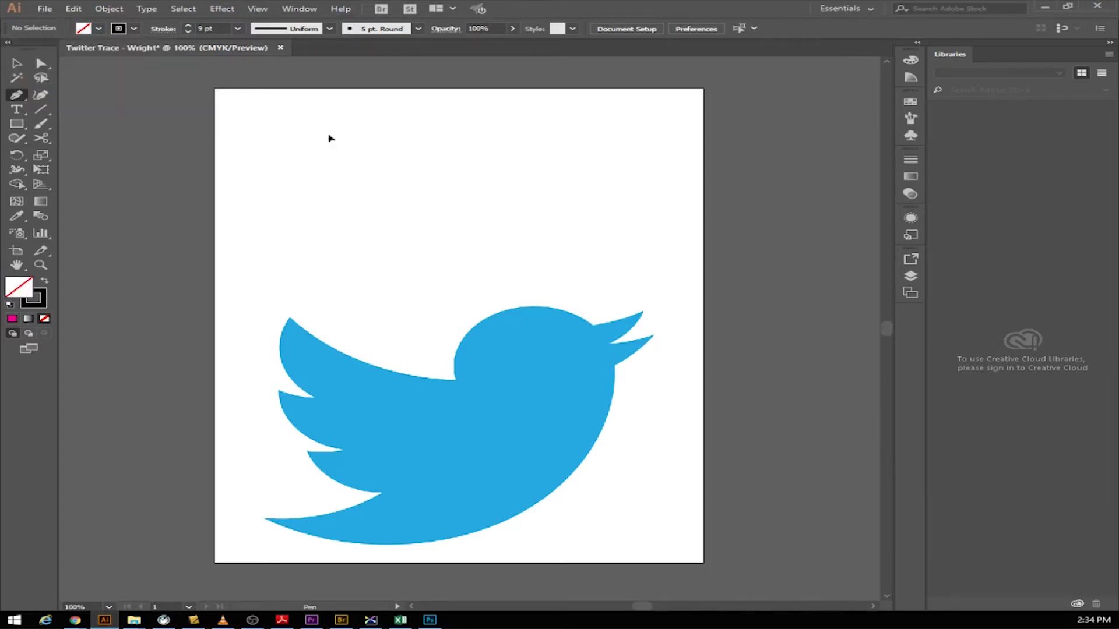
pyautogui.click(438, 131)
pyautogui.click(544, 138)
pyautogui.click(552, 203)
pyautogui.click(459, 229)
pyautogui.click(408, 182)
pyautogui.click(349, 227)
pyautogui.click(307, 306)
pyautogui.click(237, 243)
pyautogui.click(299, 194)
pyautogui.click(328, 135)
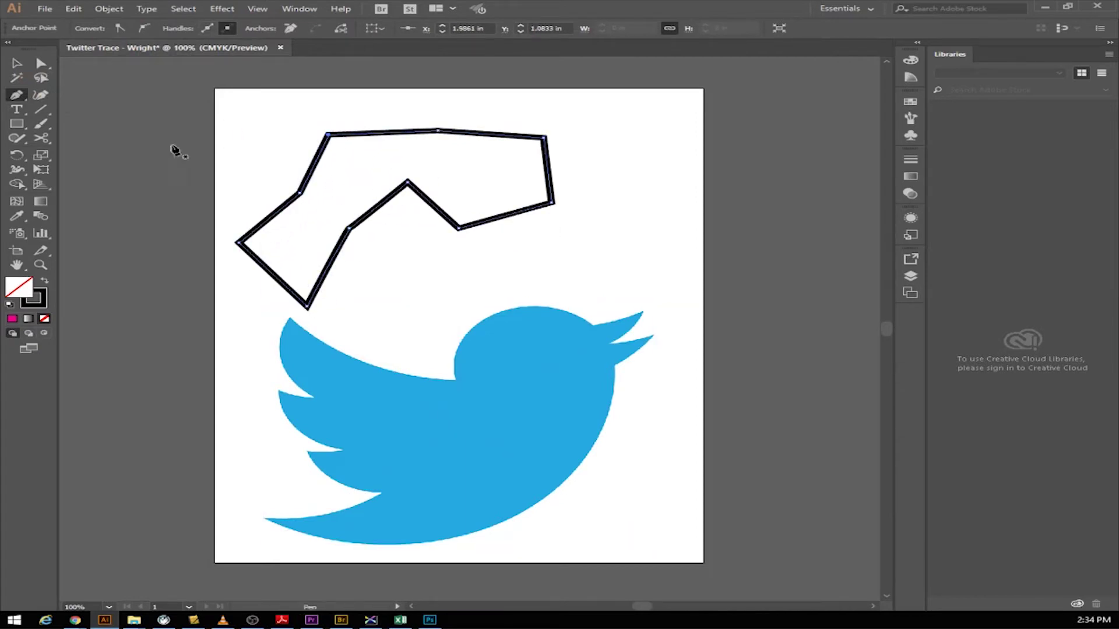
# Step: Move the unfilled practice outline by its edge with the Selection tool and delete it
pyautogui.click(16, 66)
pyautogui.moveTo(373, 213); pyautogui.dragTo(420, 215)
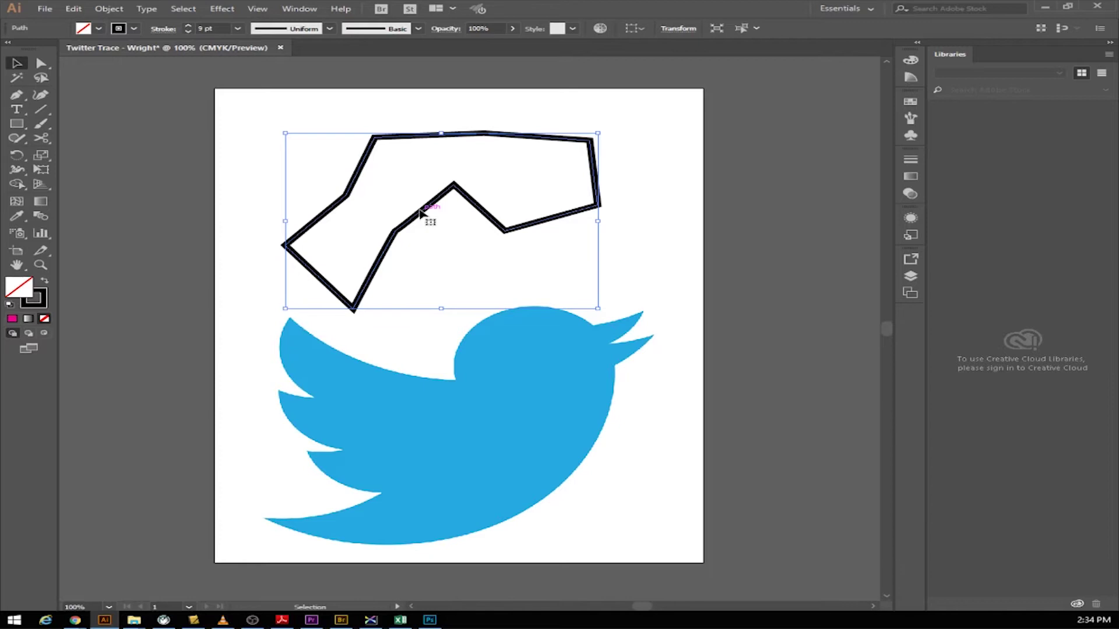
pyautogui.moveTo(421, 214)
pyautogui.mouseDown()
pyautogui.moveTo(437, 429)
pyautogui.moveTo(408, 215)
pyautogui.mouseUp()
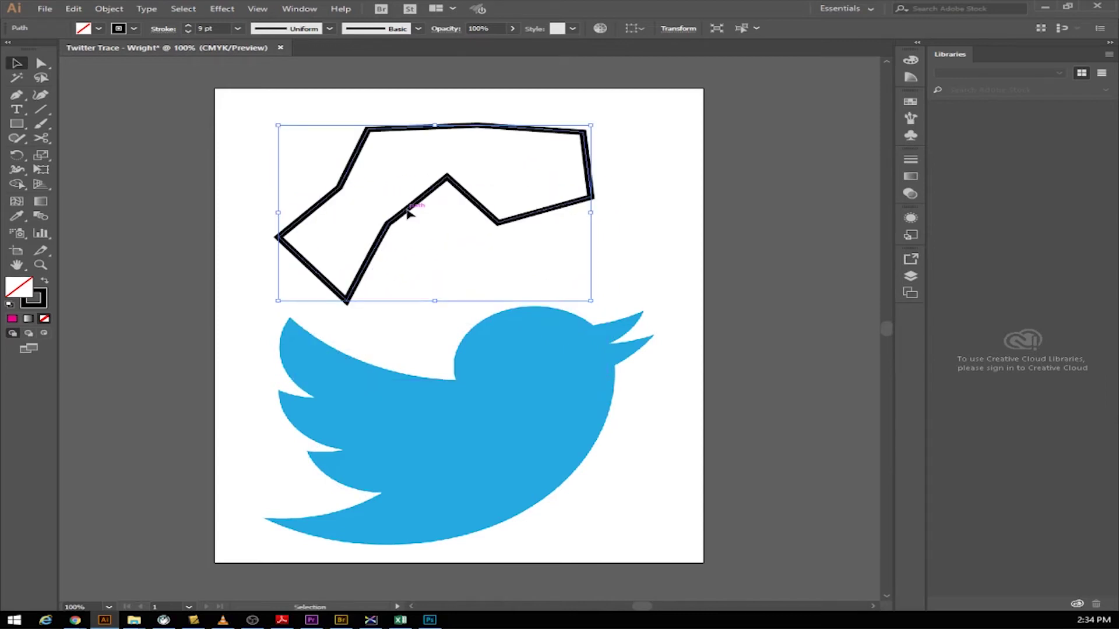
pyautogui.press('Delete')
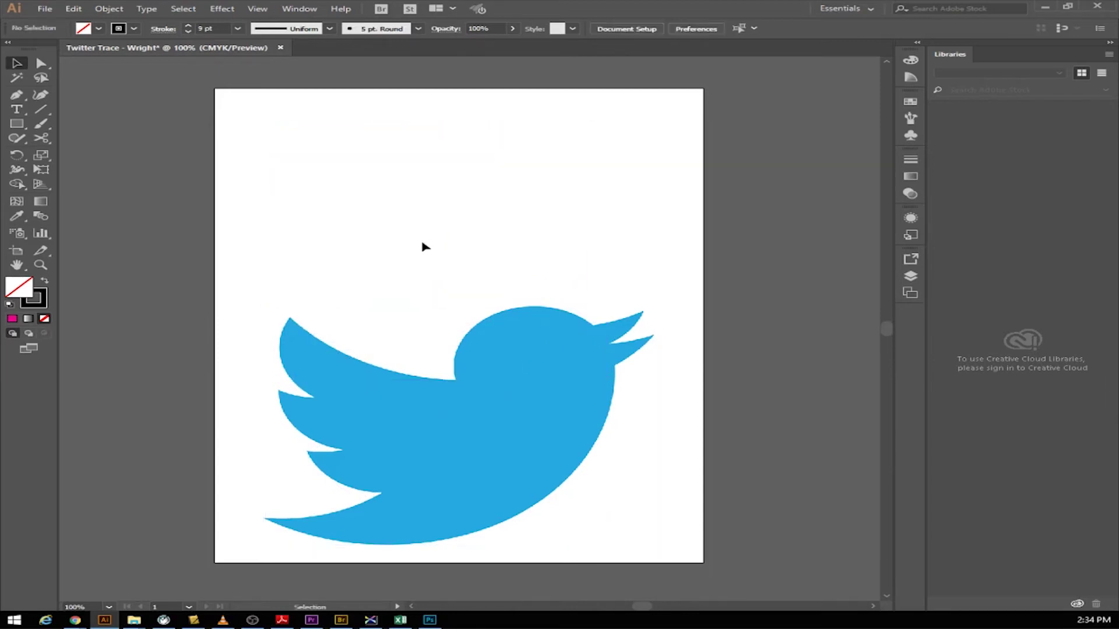
# Step: Set the Pen tool's stroke weight to 2 pt and start a path in the blank area above the bird's wing
pyautogui.click(17, 98)
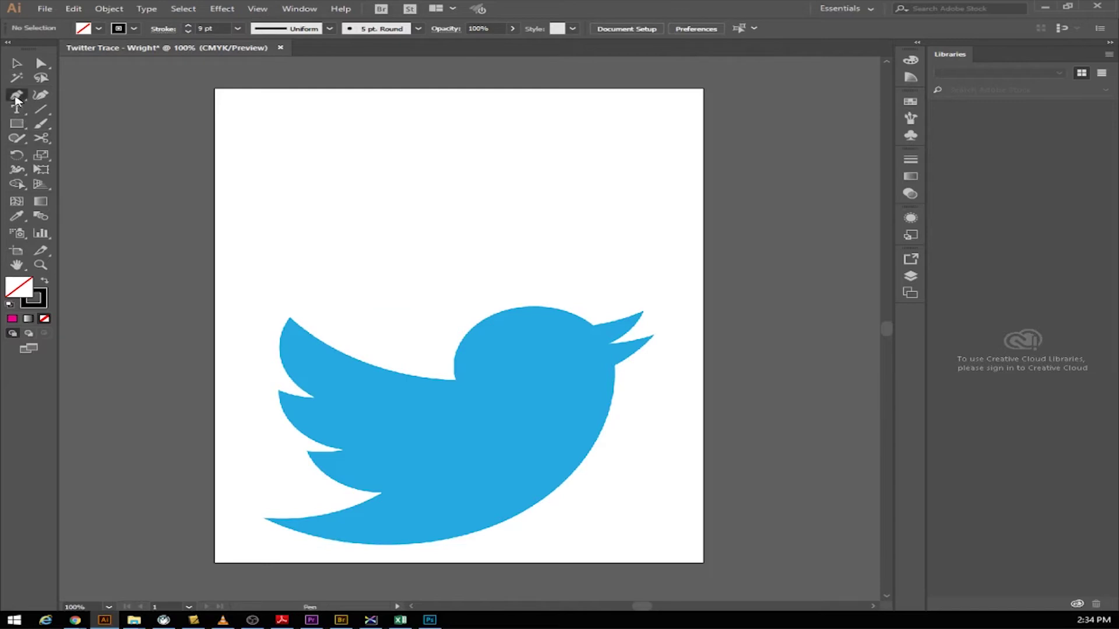
pyautogui.click(188, 32)
pyautogui.click(189, 32)
pyautogui.click(301, 175)
# Step: Try adding three straight-line anchor points to the new path and undo them
pyautogui.click(509, 222)
pyautogui.click(397, 280)
pyautogui.click(285, 248)
pyautogui.hotkey('ctrl', 'z')
pyautogui.hotkey('ctrl', 'z')
pyautogui.hotkey('ctrl', 'z')
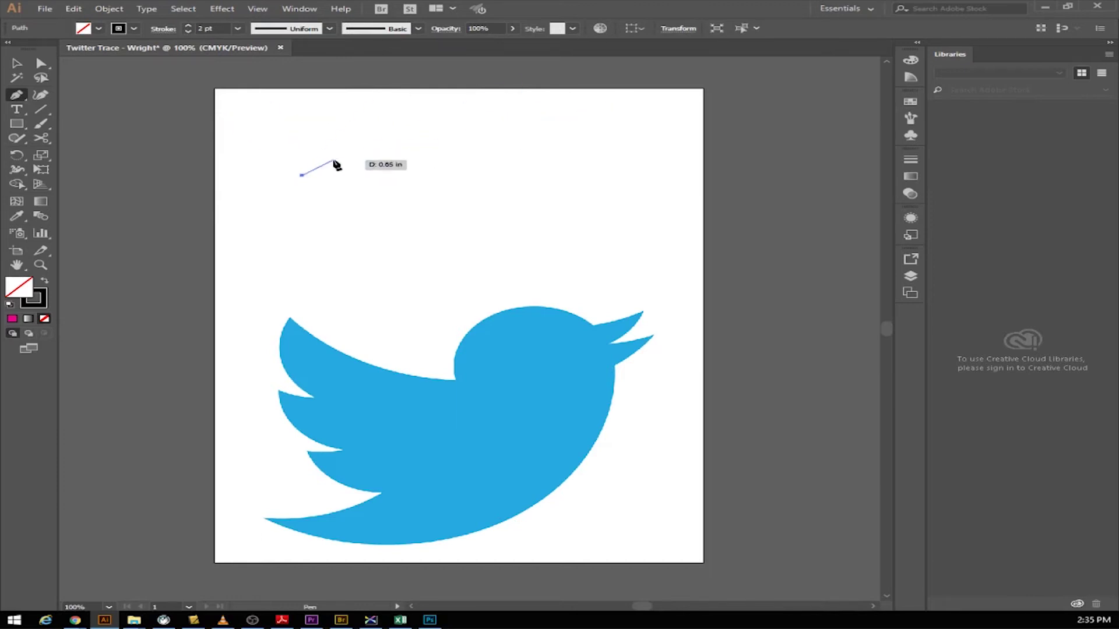
# Step: Extend the path with nine widely spaced corner points, forming an angular outline above the bird's wing and head
pyautogui.click(454, 111)
pyautogui.click(646, 166)
pyautogui.click(614, 235)
pyautogui.click(496, 196)
pyautogui.click(485, 258)
pyautogui.click(510, 302)
pyautogui.click(454, 306)
pyautogui.click(421, 251)
pyautogui.click(392, 278)
# Step: Continue the path around a rounded loop using closely spaced anchor points and close it at its starting point
pyautogui.click(343, 282)
pyautogui.click(334, 278)
pyautogui.click(329, 271)
pyautogui.click(328, 262)
pyautogui.click(326, 258)
pyautogui.click(330, 235)
pyautogui.click(338, 230)
pyautogui.click(349, 223)
pyautogui.click(357, 220)
pyautogui.click(374, 217)
pyautogui.click(391, 214)
pyautogui.click(405, 215)
pyautogui.click(411, 219)
pyautogui.click(419, 233)
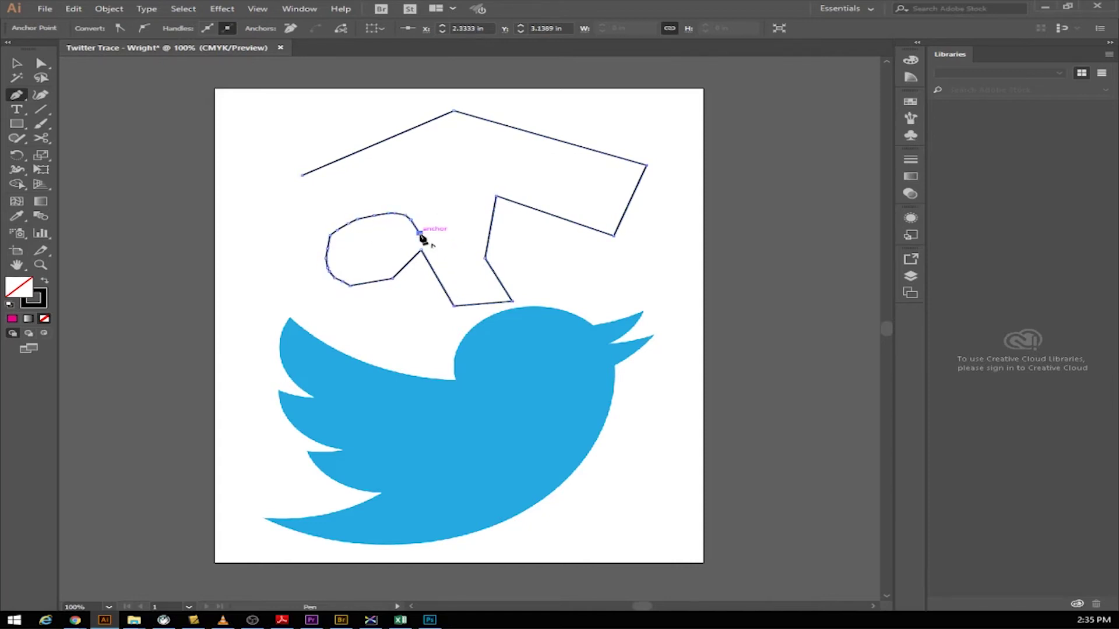
pyautogui.click(425, 179)
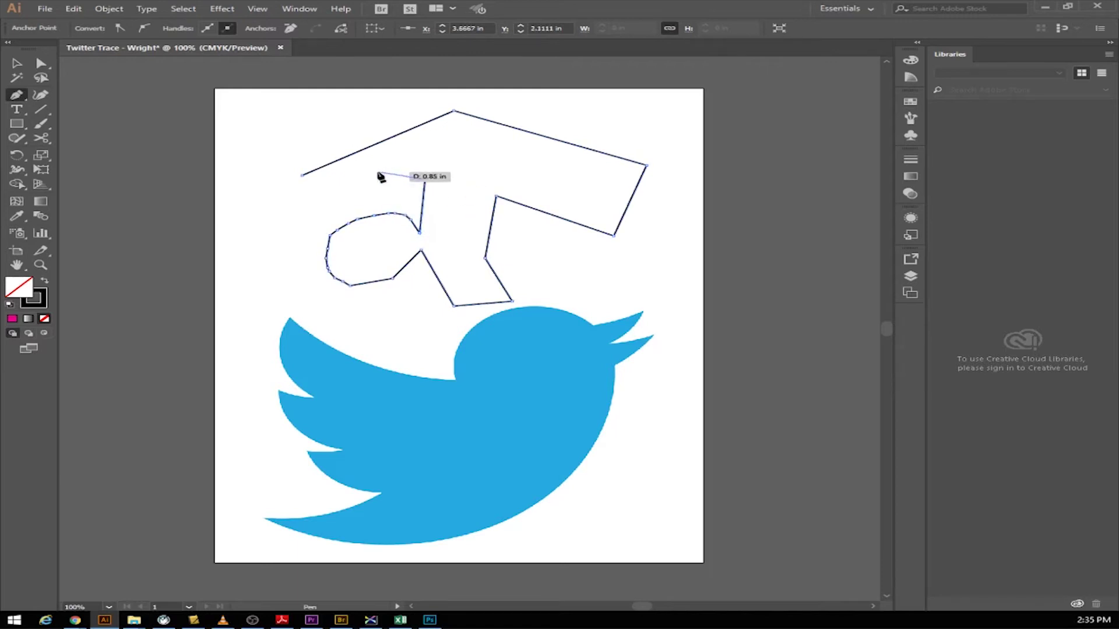
pyautogui.click(302, 175)
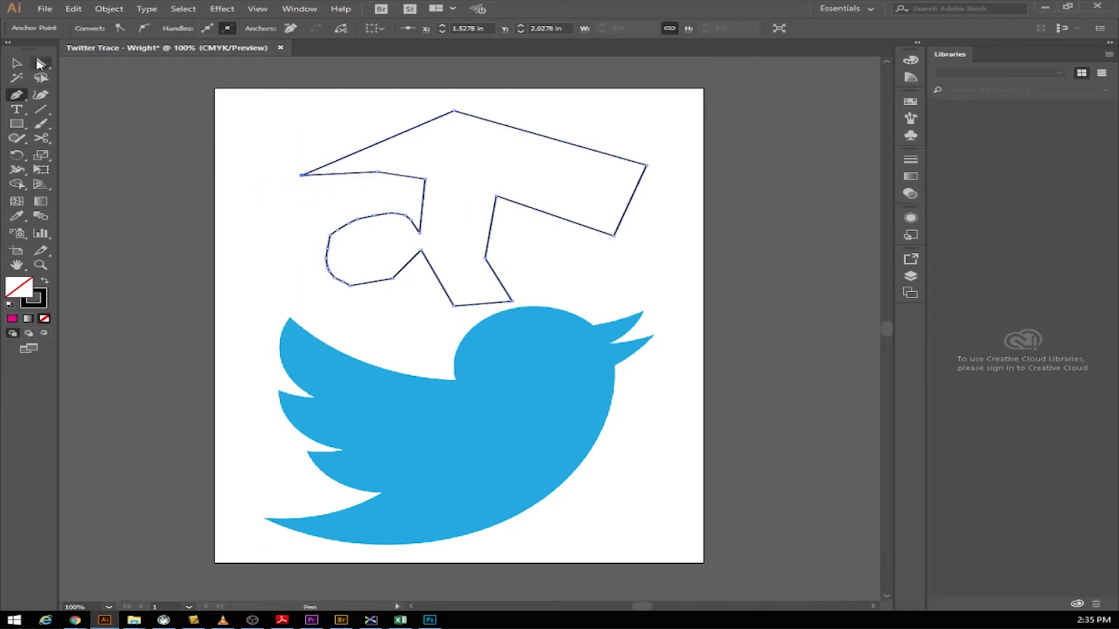
# Step: Examine the closely spaced anchor points around the practice path's rounded loop at higher magnification
pyautogui.click(17, 63)
pyautogui.click(246, 259)
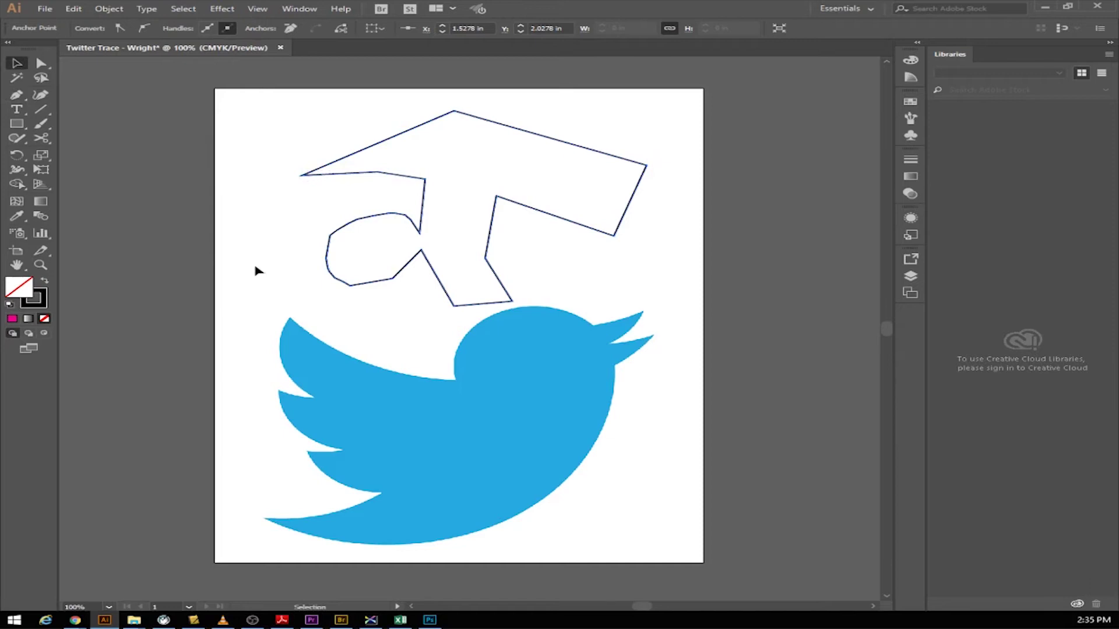
pyautogui.press('z')
pyautogui.tripleClick(330, 263)
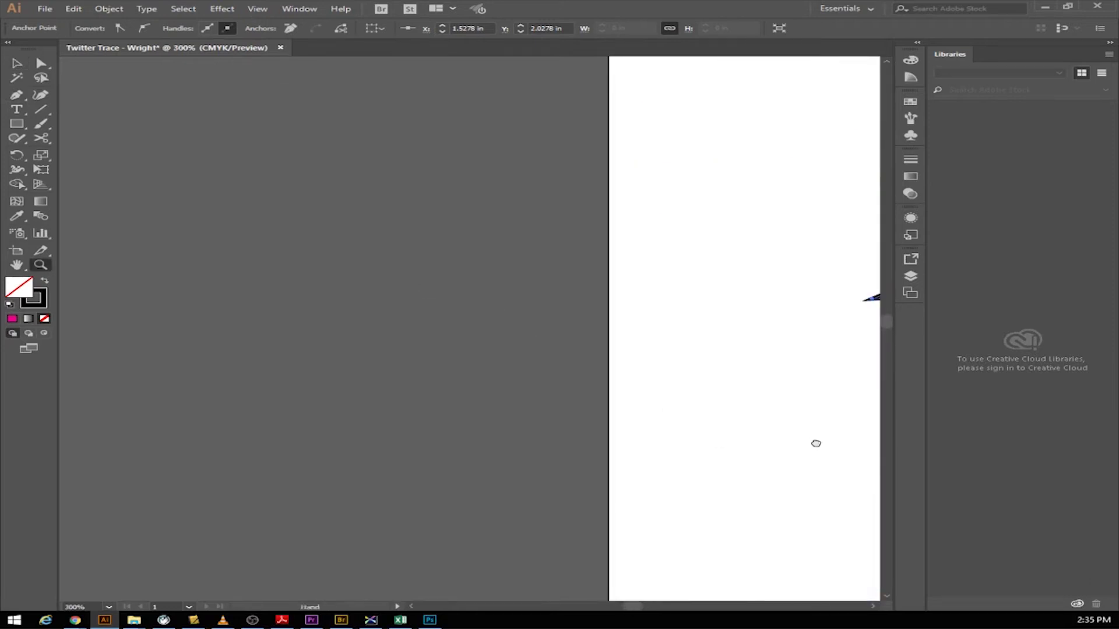
pyautogui.moveTo(816, 444); pyautogui.dragTo(324, 290)
pyautogui.click(489, 371)
pyautogui.moveTo(489, 372); pyautogui.dragTo(417, 331)
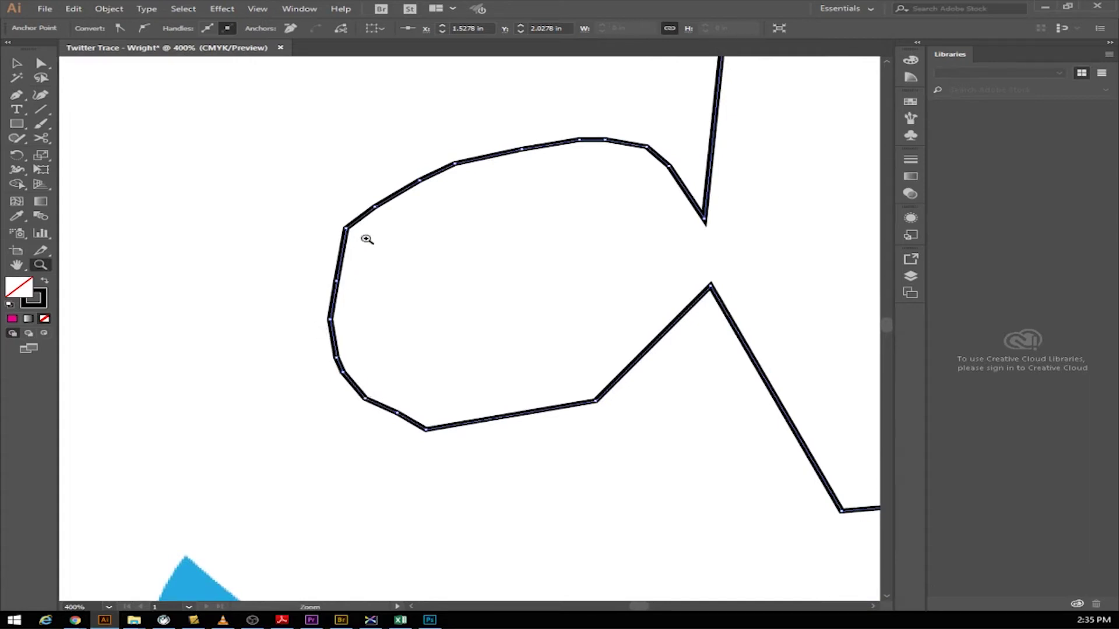
pyautogui.keyDown('alt'); pyautogui.click(535, 265); pyautogui.keyUp('alt')
pyautogui.keyDown('alt'); pyautogui.click(536, 271); pyautogui.keyUp('alt')
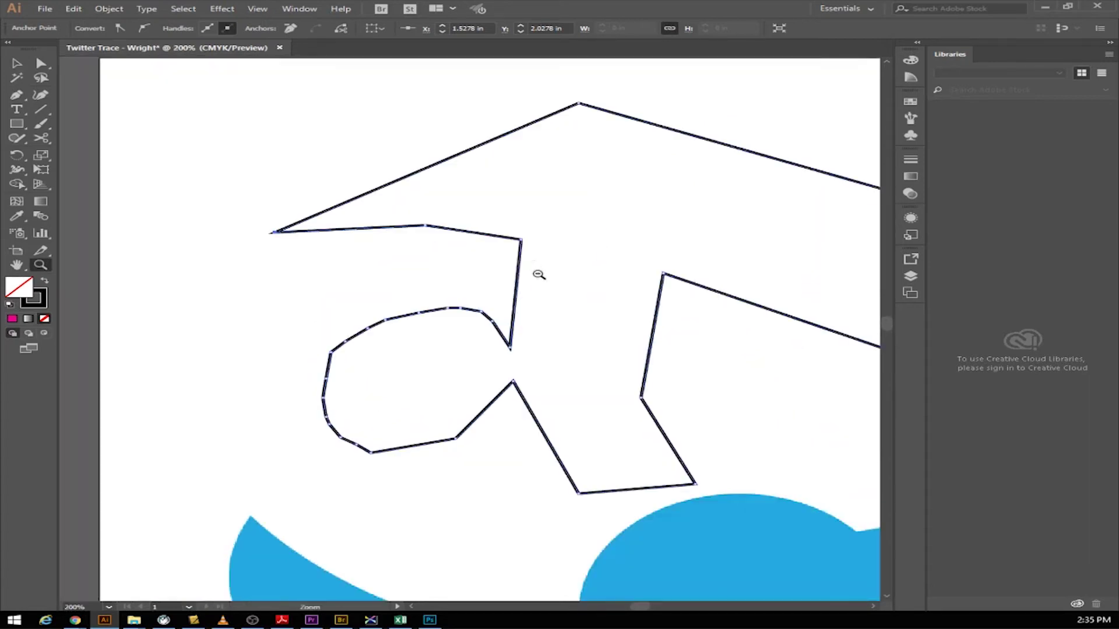
pyautogui.keyDown('alt'); pyautogui.click(539, 286); pyautogui.keyUp('alt')
pyautogui.keyDown('alt'); pyautogui.click(542, 297); pyautogui.keyUp('alt')
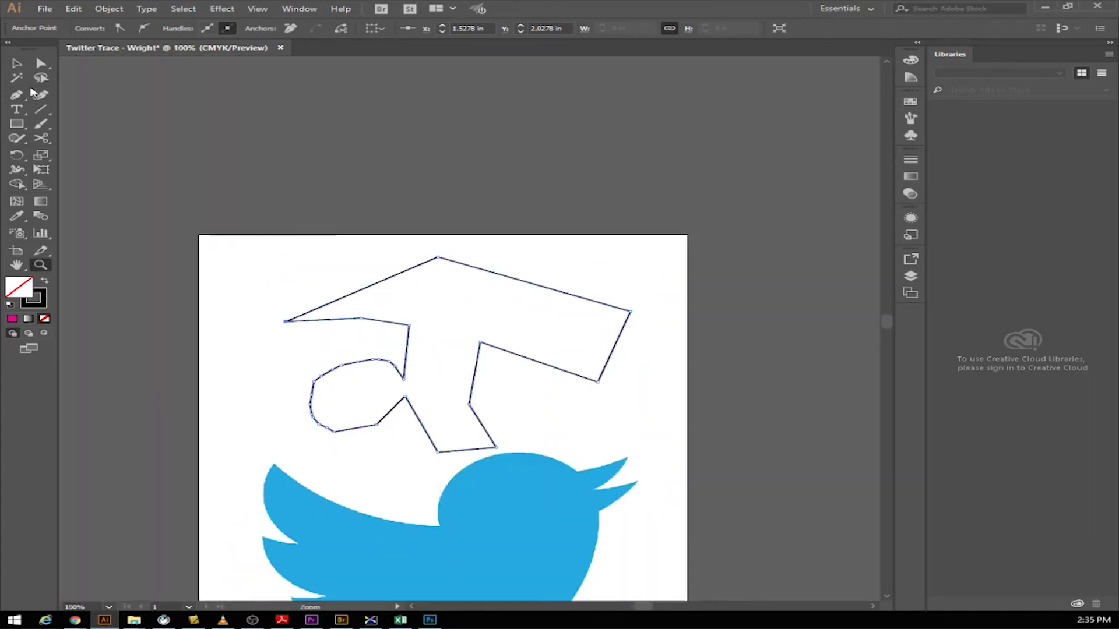
# Step: Delete the angular practice path above the bird
pyautogui.click(19, 64)
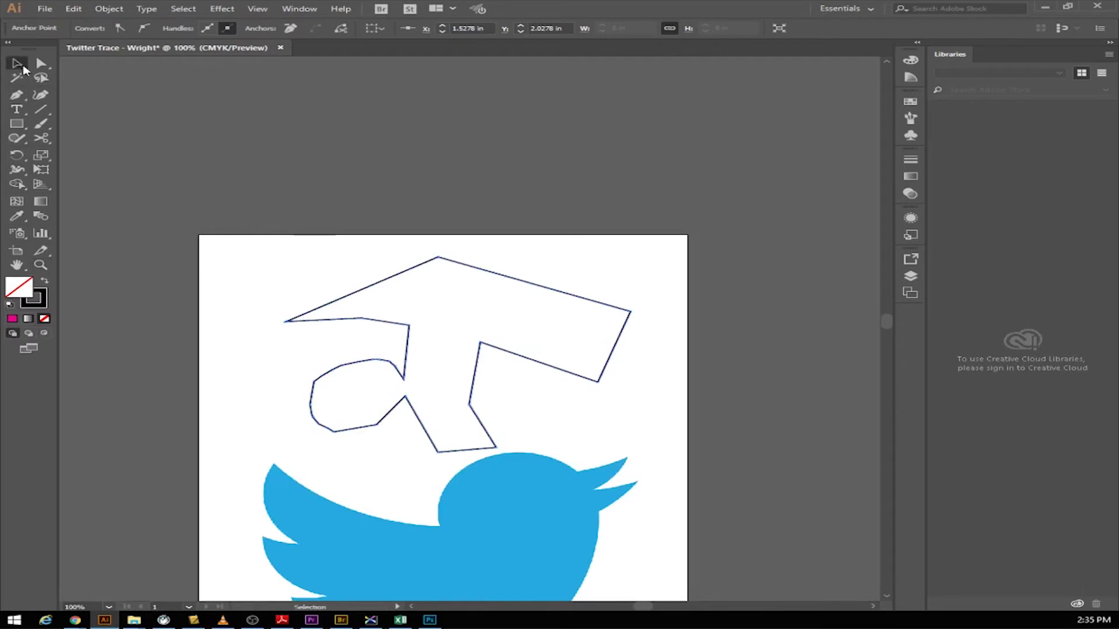
pyautogui.click(386, 284)
pyautogui.press('Delete')
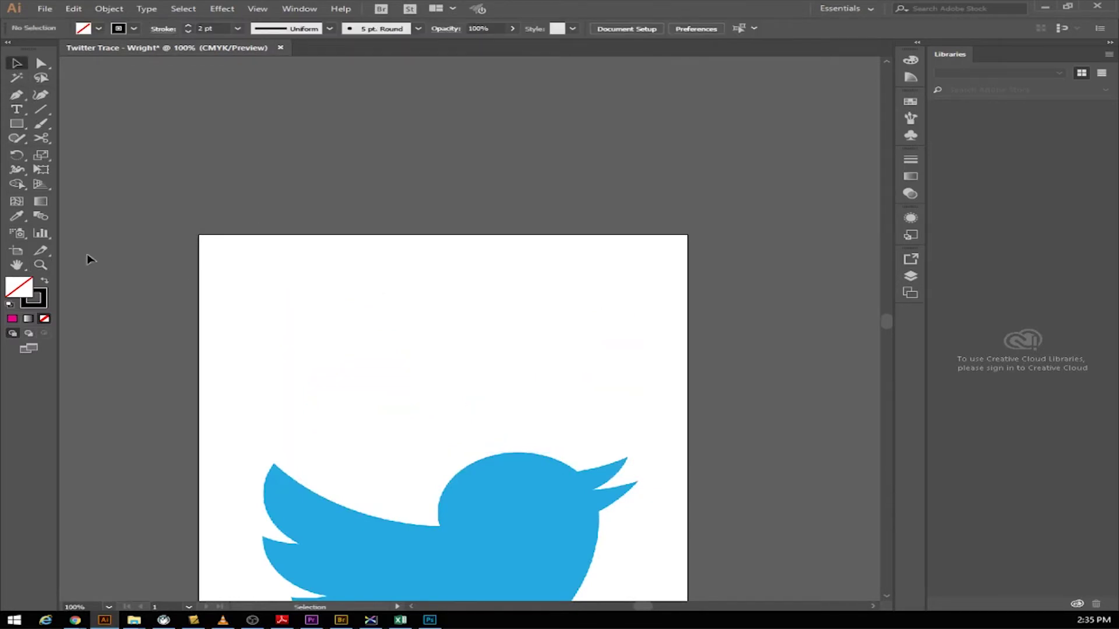
# Step: Start a new Pen path above the wing with an arched curve segment and remove the outgoing handle at its second anchor
pyautogui.click(18, 97)
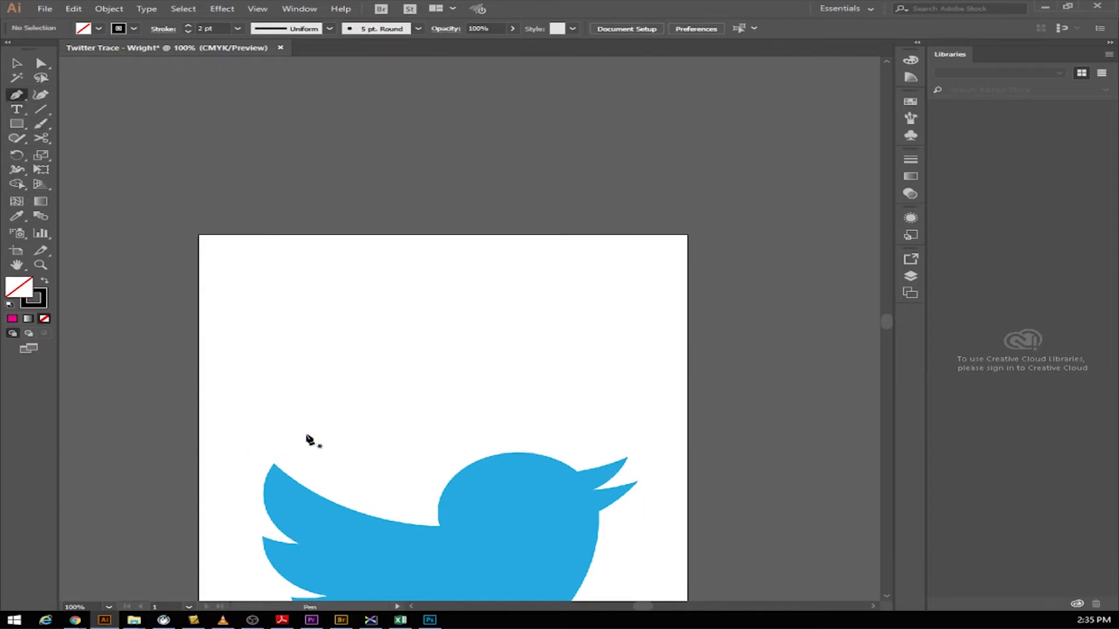
pyautogui.click(284, 311)
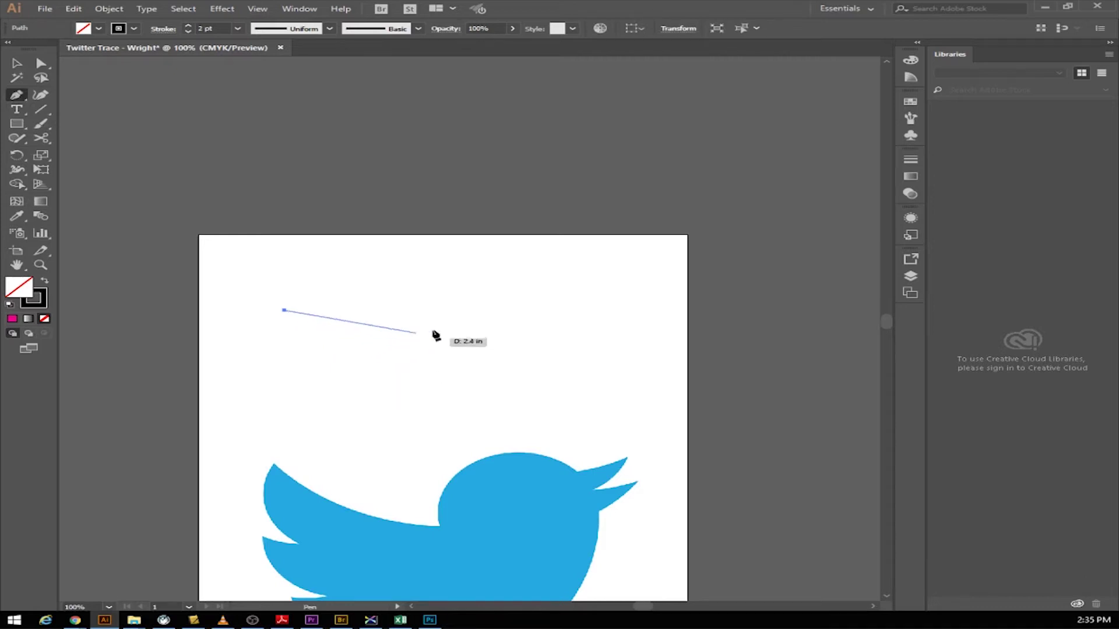
pyautogui.click(480, 306)
pyautogui.moveTo(479, 307); pyautogui.dragTo(591, 405)
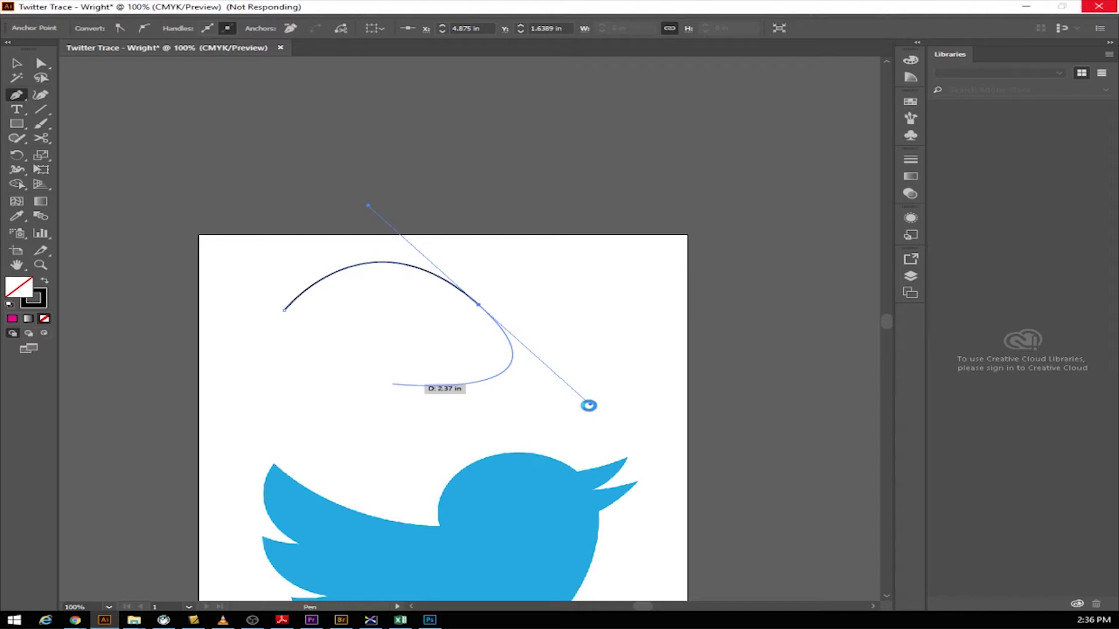
pyautogui.moveTo(590, 404); pyautogui.dragTo(479, 305)
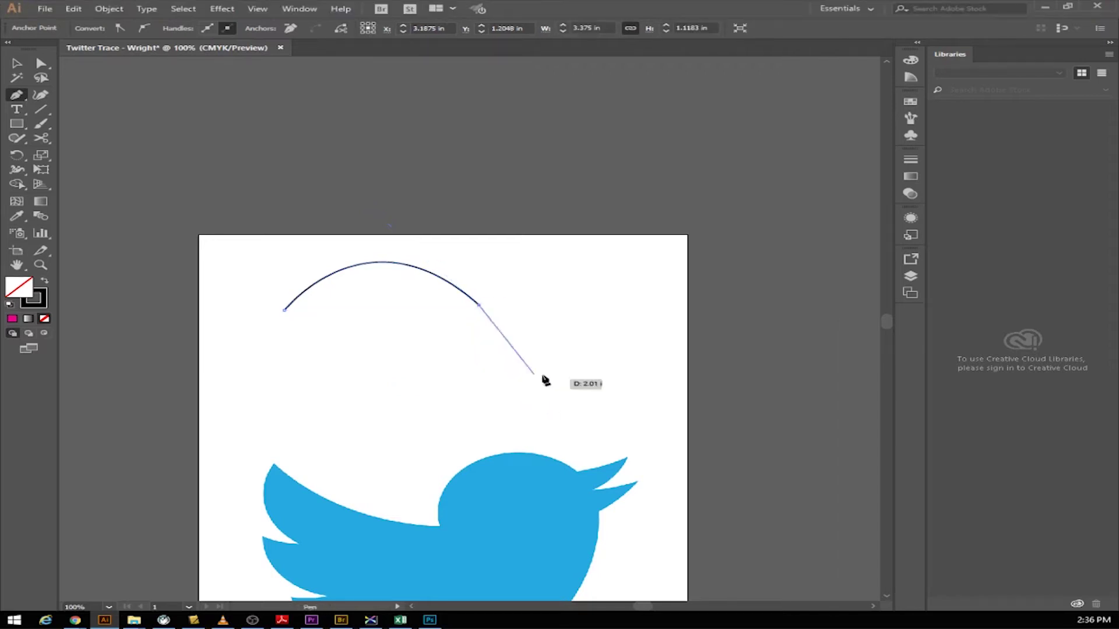
# Step: Try adding a straight segment and a curved segment to the path, and undo back to its starting anchor
pyautogui.click(623, 284)
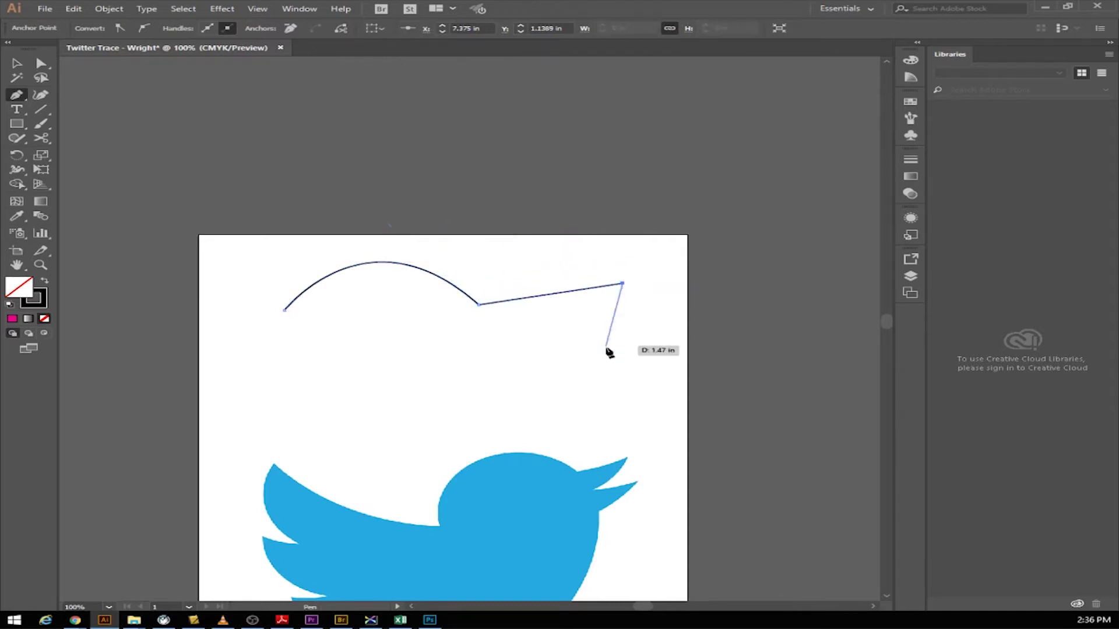
pyautogui.moveTo(657, 398); pyautogui.dragTo(533, 424)
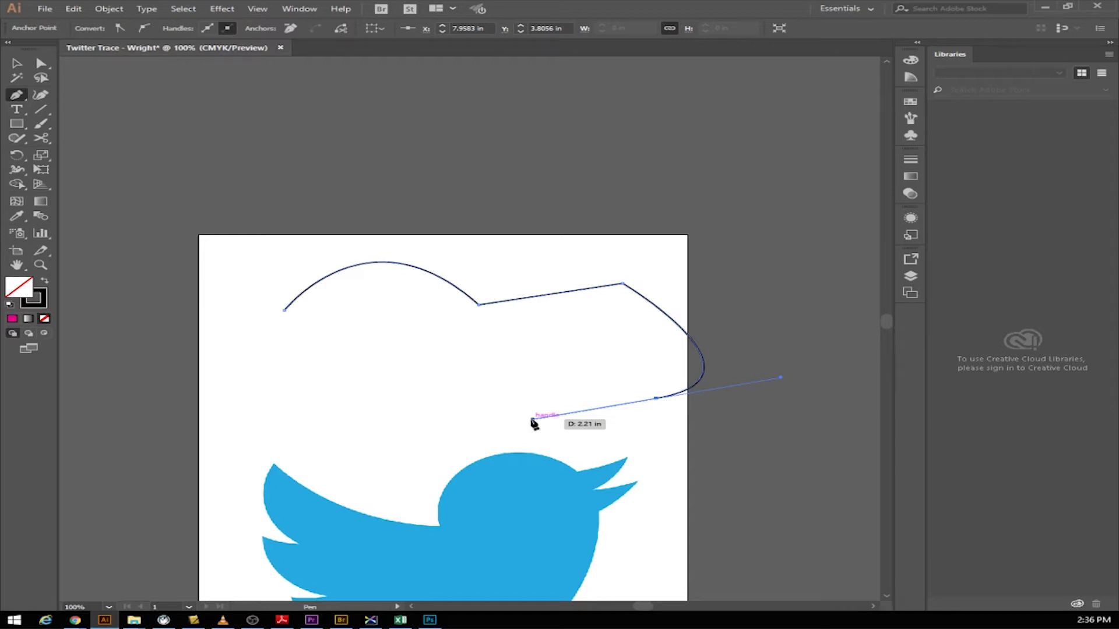
pyautogui.hotkey('ctrl', 'z')
pyautogui.hotkey('ctrl', 'z')
pyautogui.hotkey('ctrl', 'z')
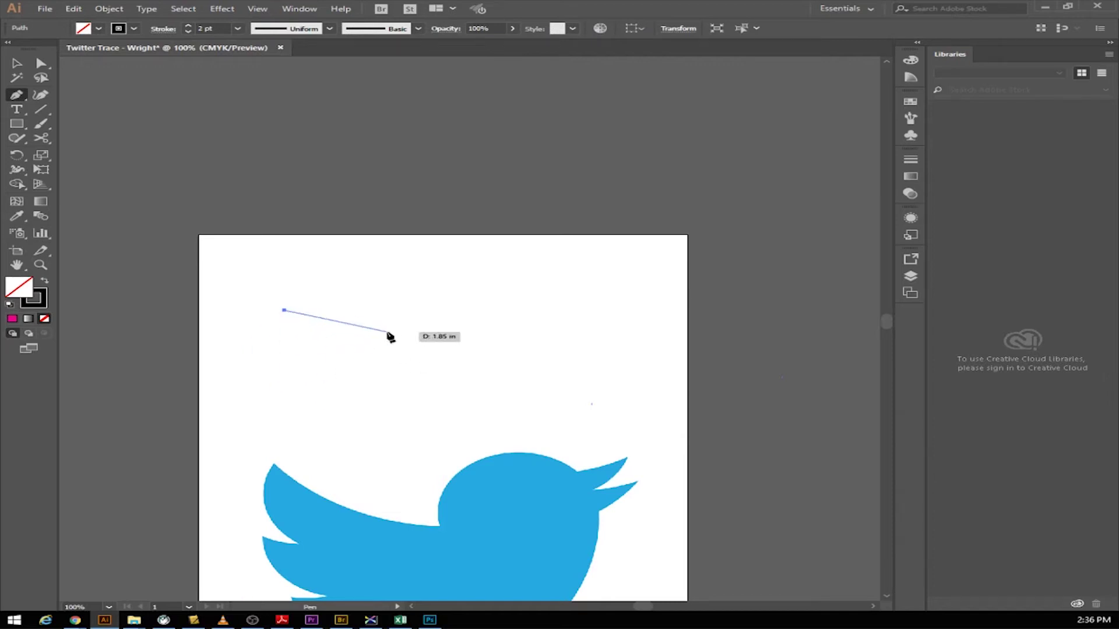
# Step: Draw straight segments from the starting anchor through three more corners and close the path as a four-sided shape
pyautogui.click(404, 266)
pyautogui.click(587, 296)
pyautogui.click(480, 370)
pyautogui.click(284, 310)
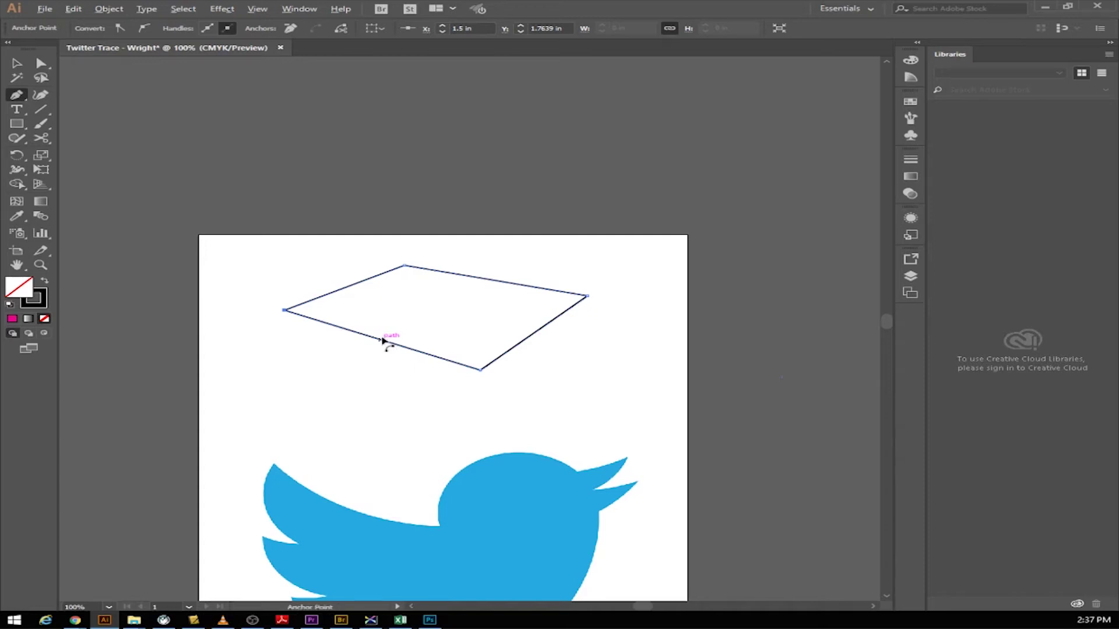
# Step: Bend all four straight sides of the practice shape into curves by reshaping the segments
pyautogui.moveTo(380, 343); pyautogui.dragTo(338, 387)
pyautogui.moveTo(526, 339); pyautogui.dragTo(482, 330)
pyautogui.moveTo(478, 279); pyautogui.dragTo(449, 297)
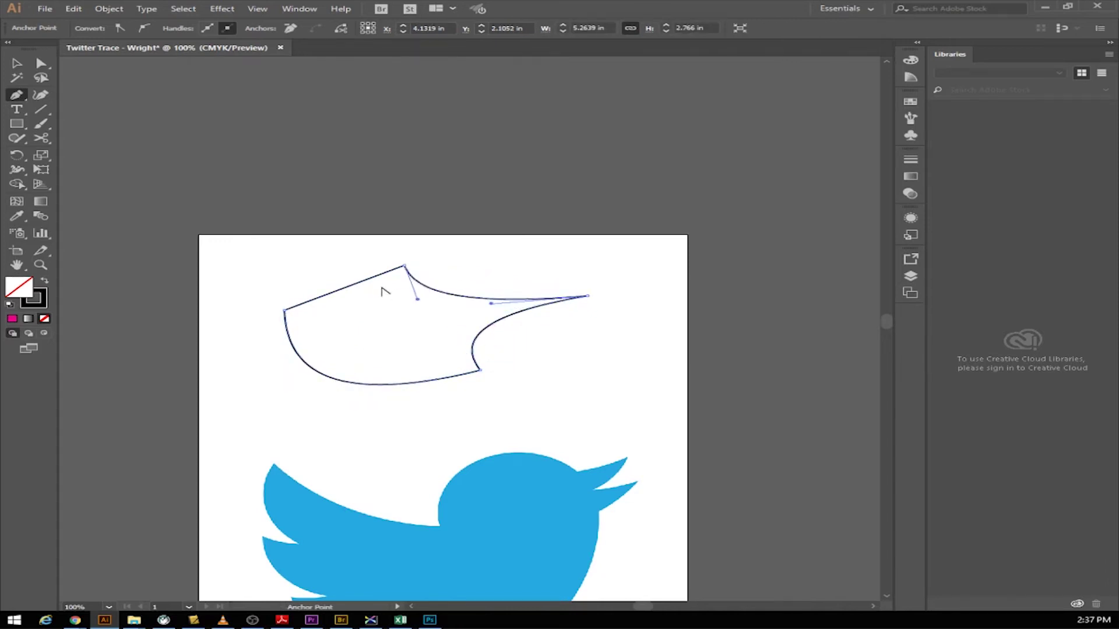
pyautogui.moveTo(355, 288); pyautogui.dragTo(324, 279)
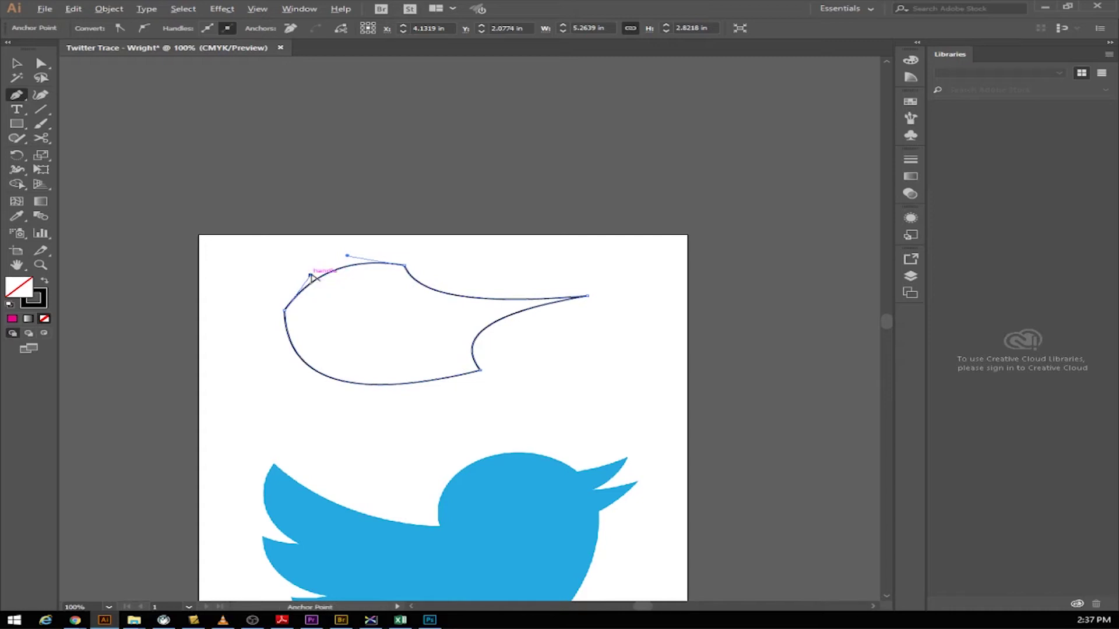
# Step: Adjust the direction handles of the practice shape's upper-left and lower curves to make both bulge farther outward
pyautogui.moveTo(311, 276); pyautogui.dragTo(214, 280)
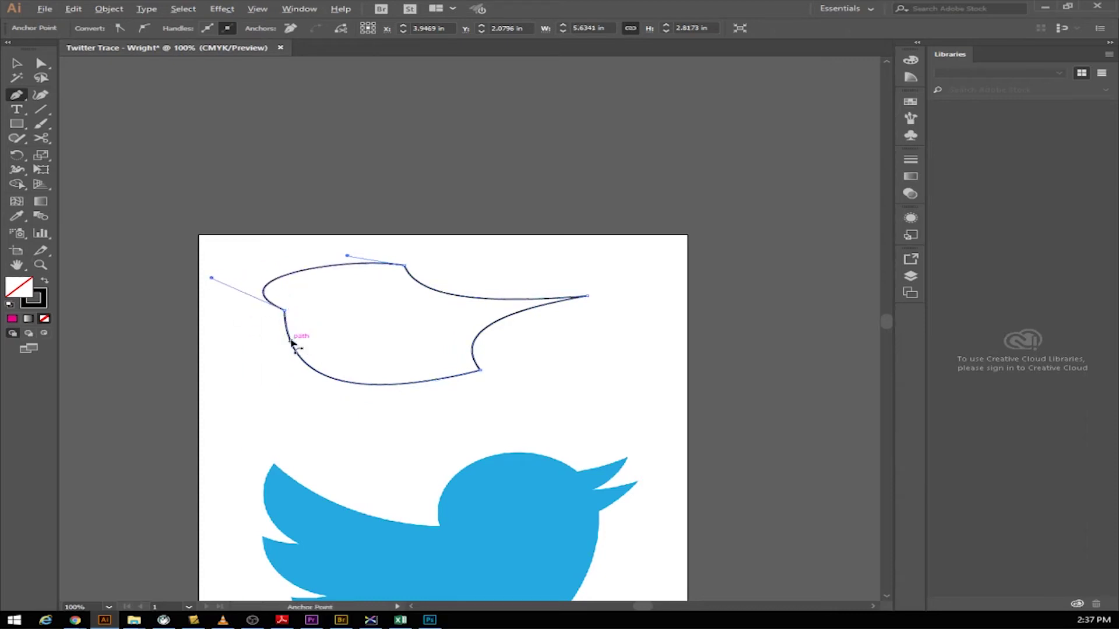
pyautogui.moveTo(292, 344); pyautogui.dragTo(248, 370)
pyautogui.moveTo(354, 404); pyautogui.dragTo(368, 464)
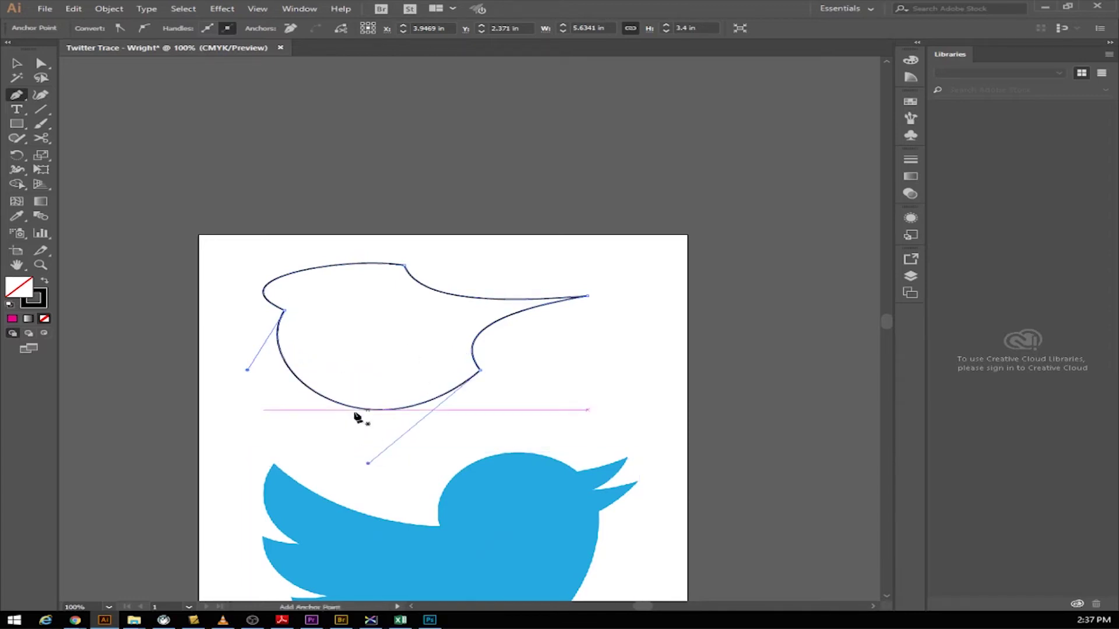
# Step: Delete the curved practice shape above the bird
pyautogui.click(18, 67)
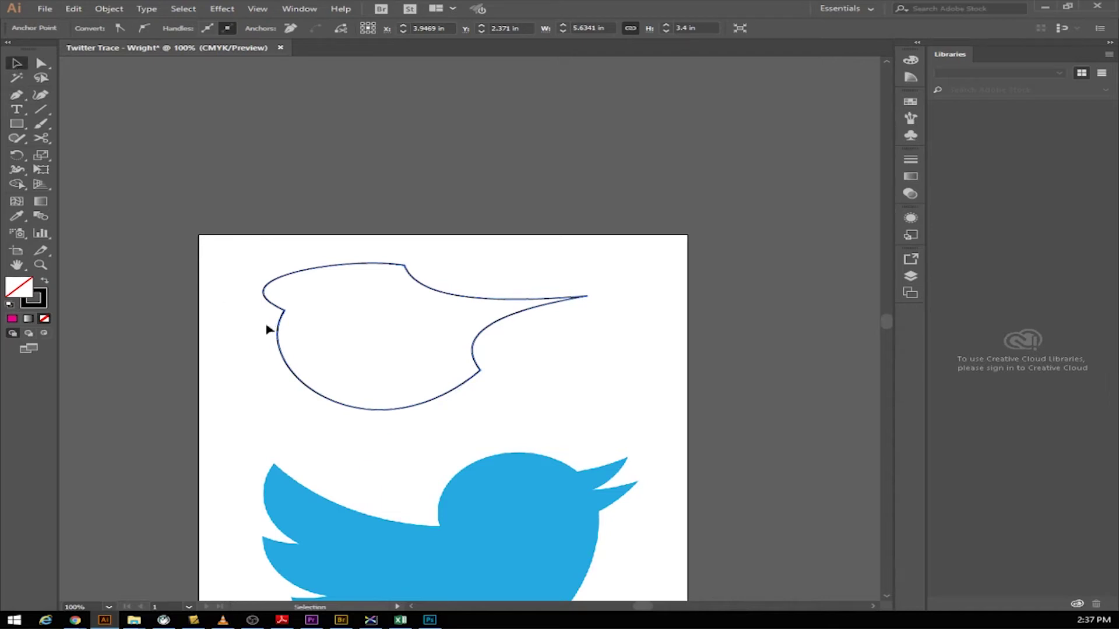
pyautogui.click(309, 391)
pyautogui.press('Delete')
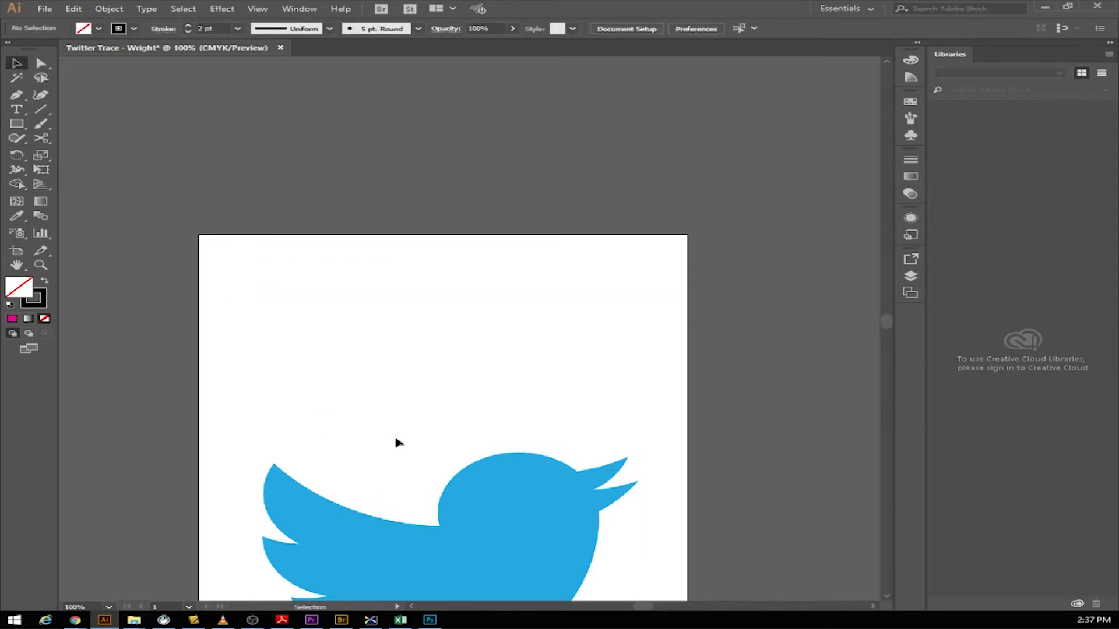
# Step: Start tracing the bird with straight Pen segments from the upper wing tip to the neck notch and over the head to the beak's base
pyautogui.scroll(-5, 399, 443)
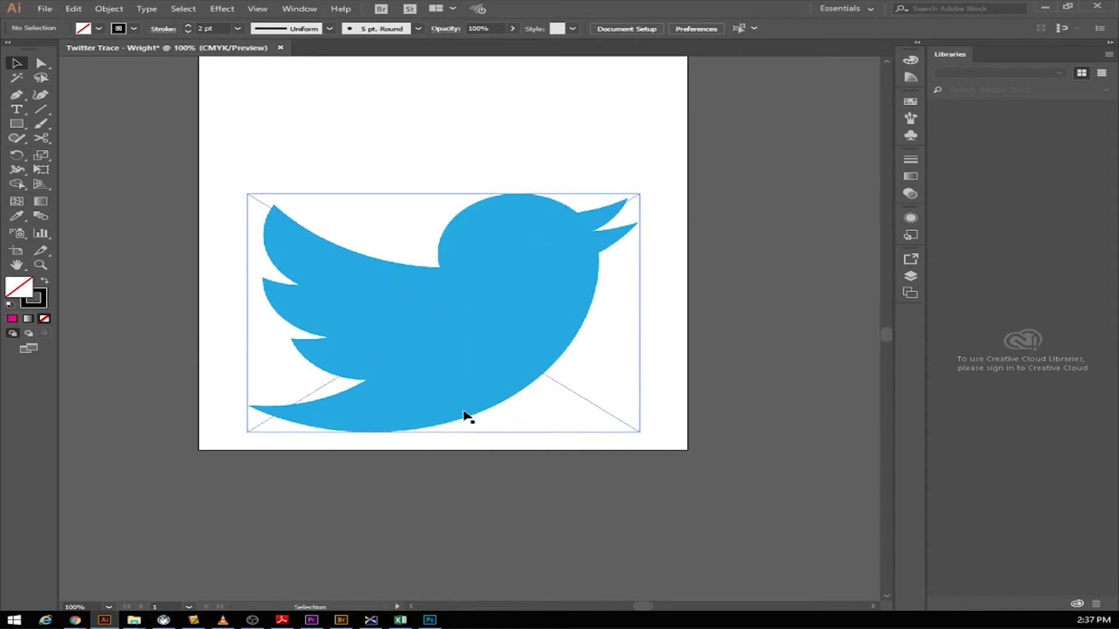
pyautogui.press('z')
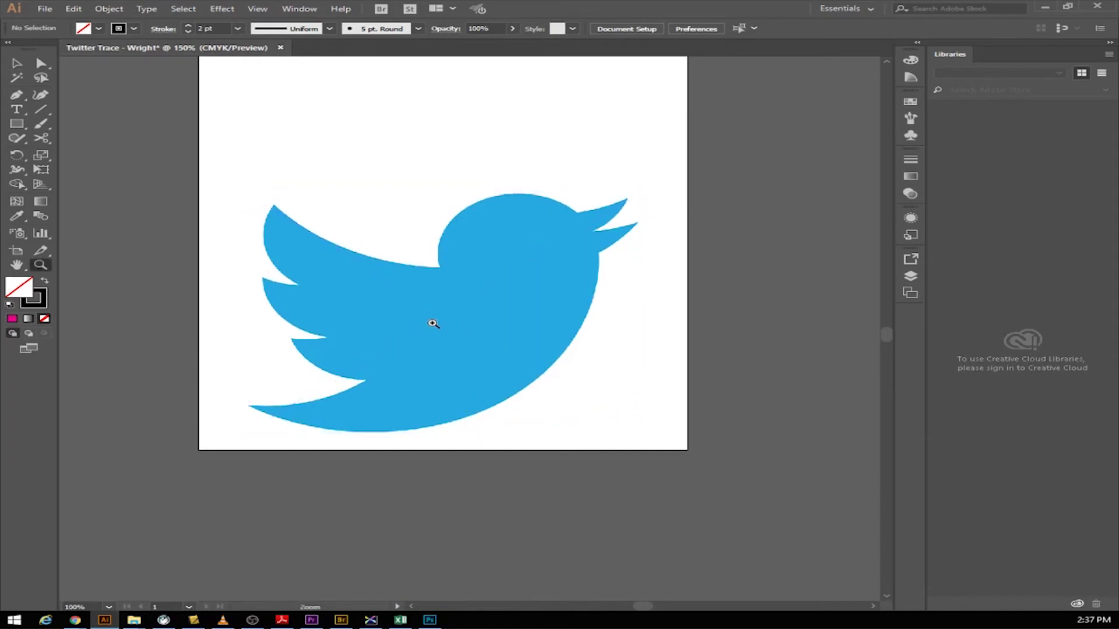
pyautogui.click(432, 323)
pyautogui.moveTo(440, 297); pyautogui.dragTo(423, 368)
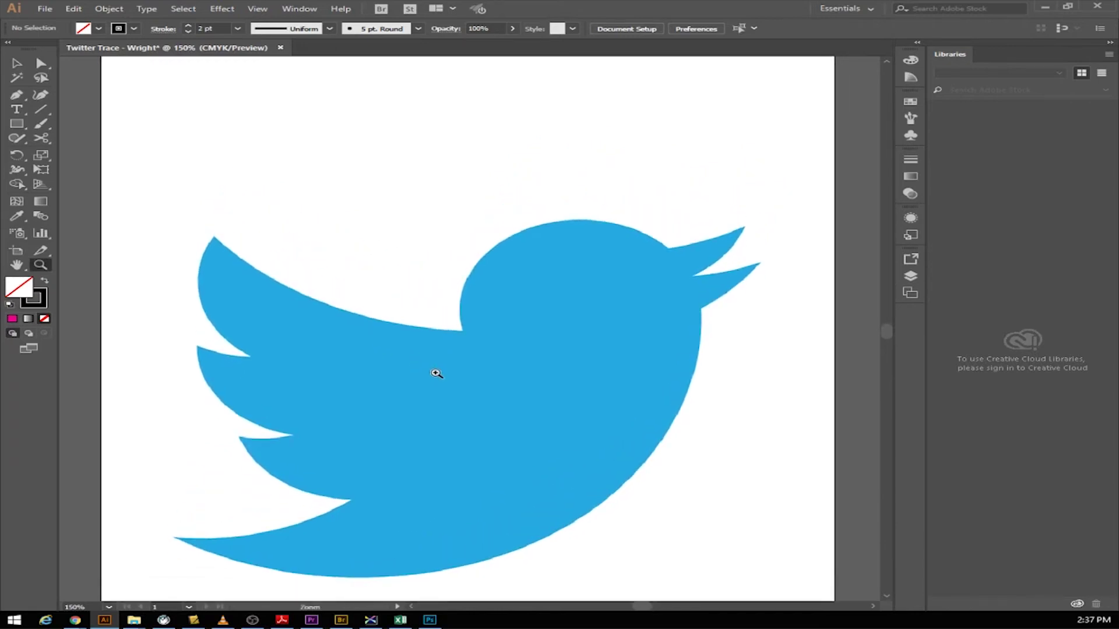
pyautogui.scroll(-1, 436, 373)
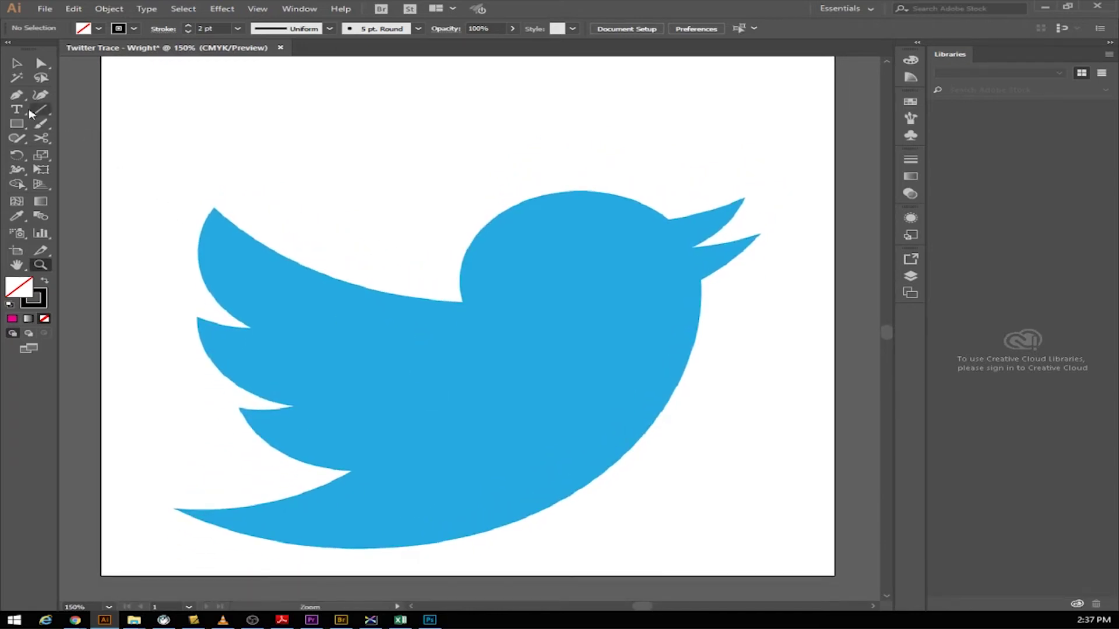
pyautogui.click(14, 97)
pyautogui.click(212, 209)
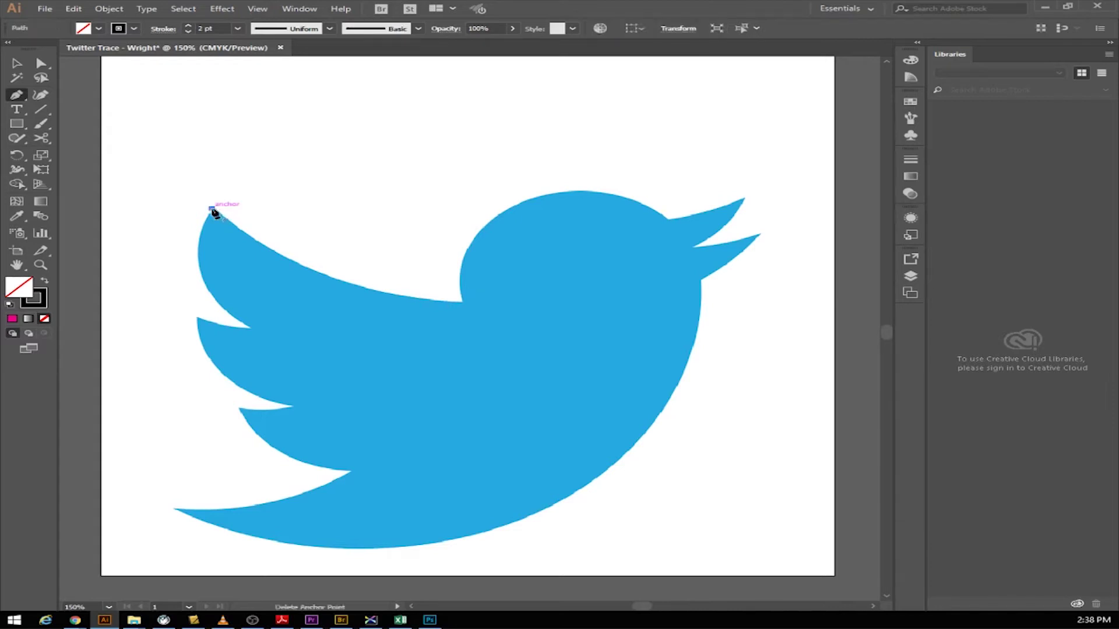
pyautogui.click(461, 303)
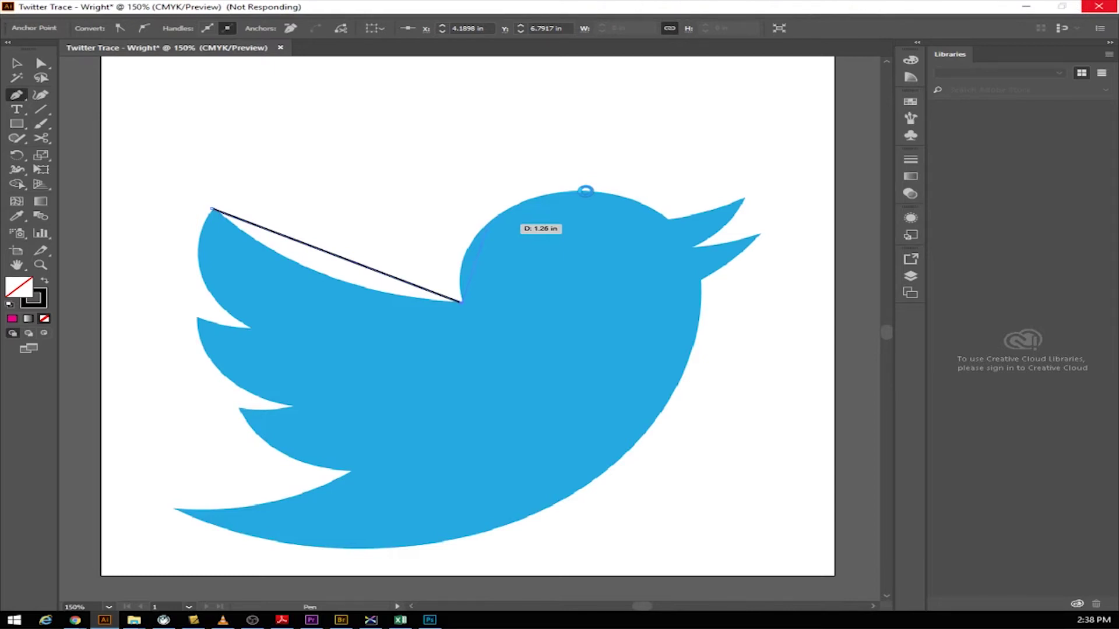
pyautogui.click(592, 191)
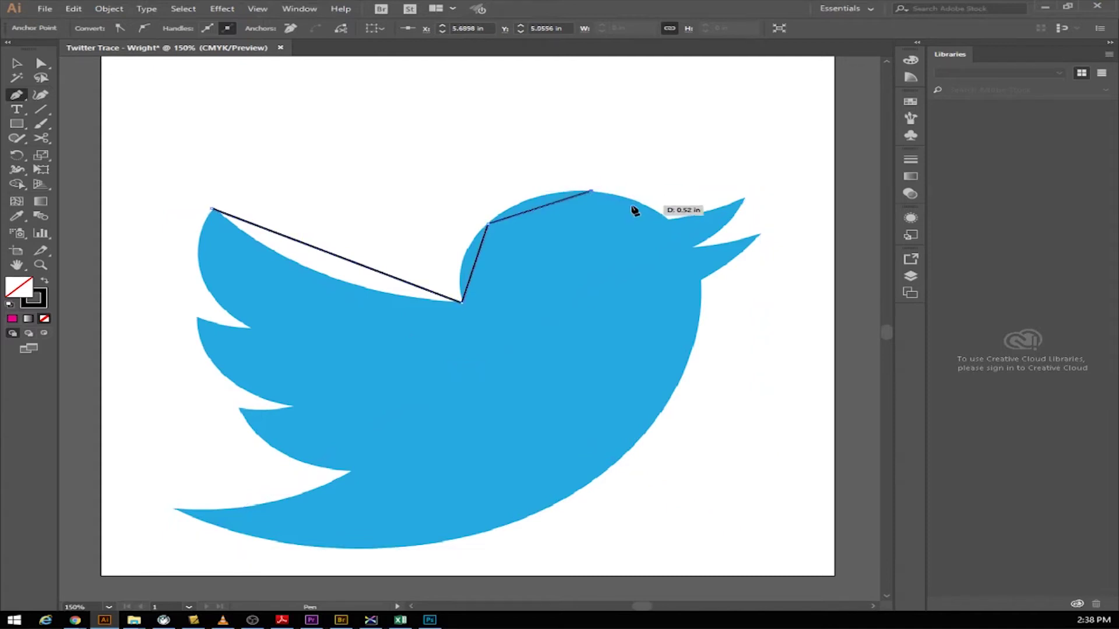
pyautogui.click(669, 221)
# Step: Trace both beak points with straight segments, ending where the lower beak meets the breast
pyautogui.click(744, 199)
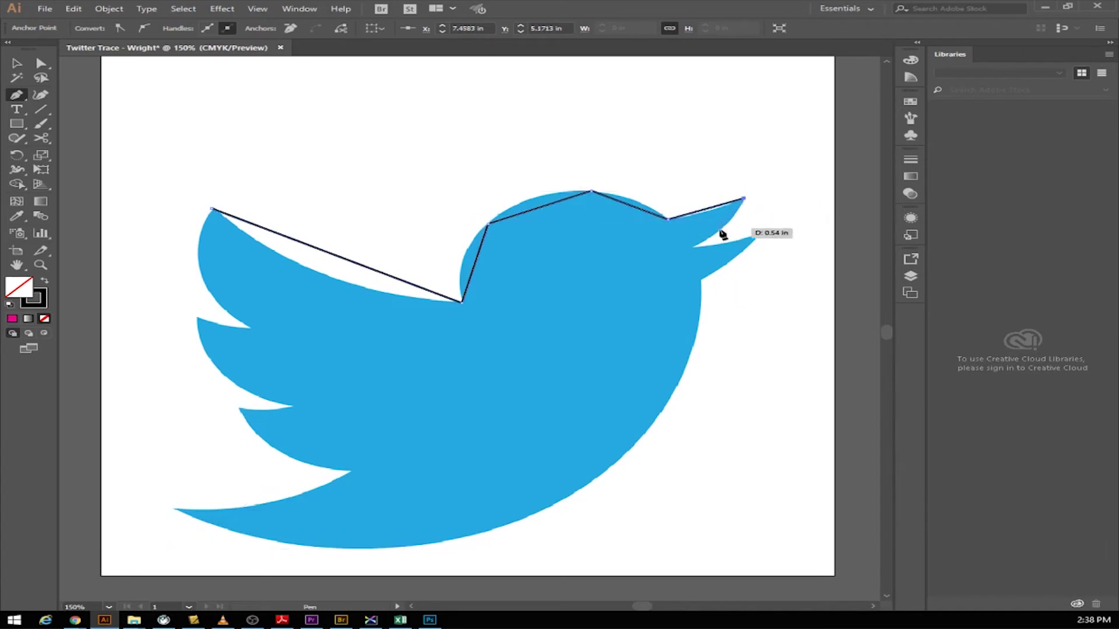
pyautogui.click(696, 246)
pyautogui.click(763, 234)
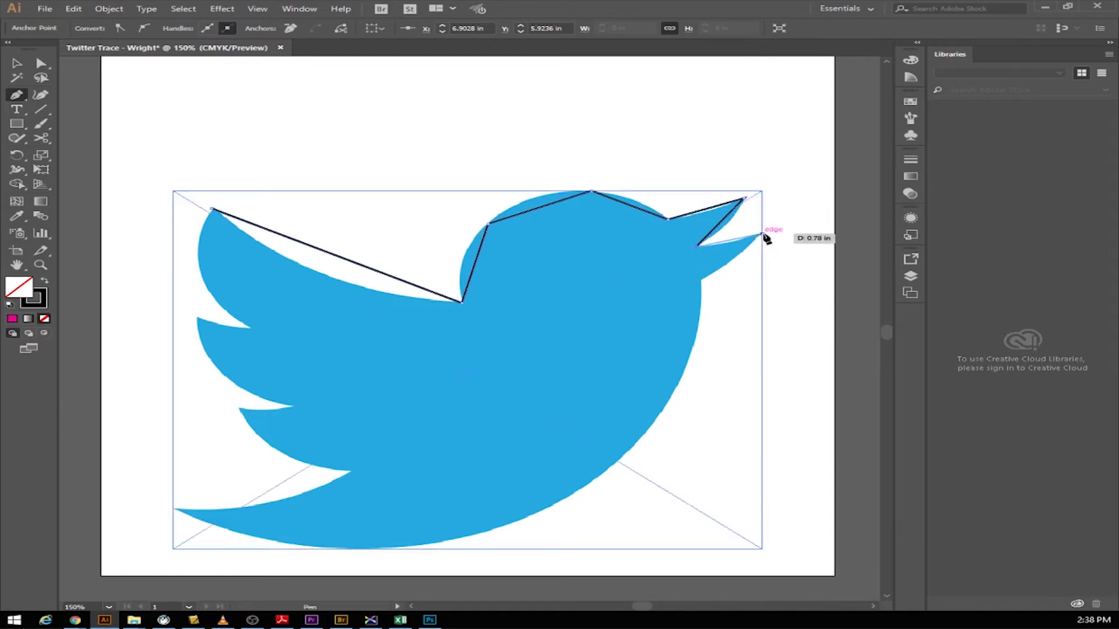
pyautogui.click(702, 279)
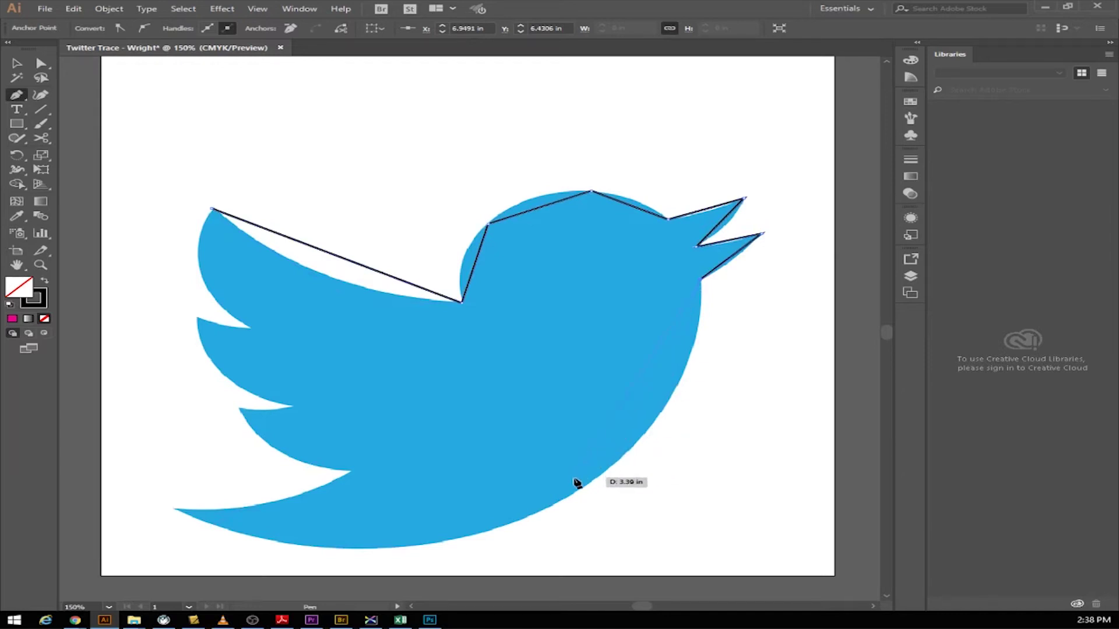
# Step: Continue the straight-segment path along the breast, belly, tail tip and wing feather points, closing it at the upper wing tip
pyautogui.click(540, 512)
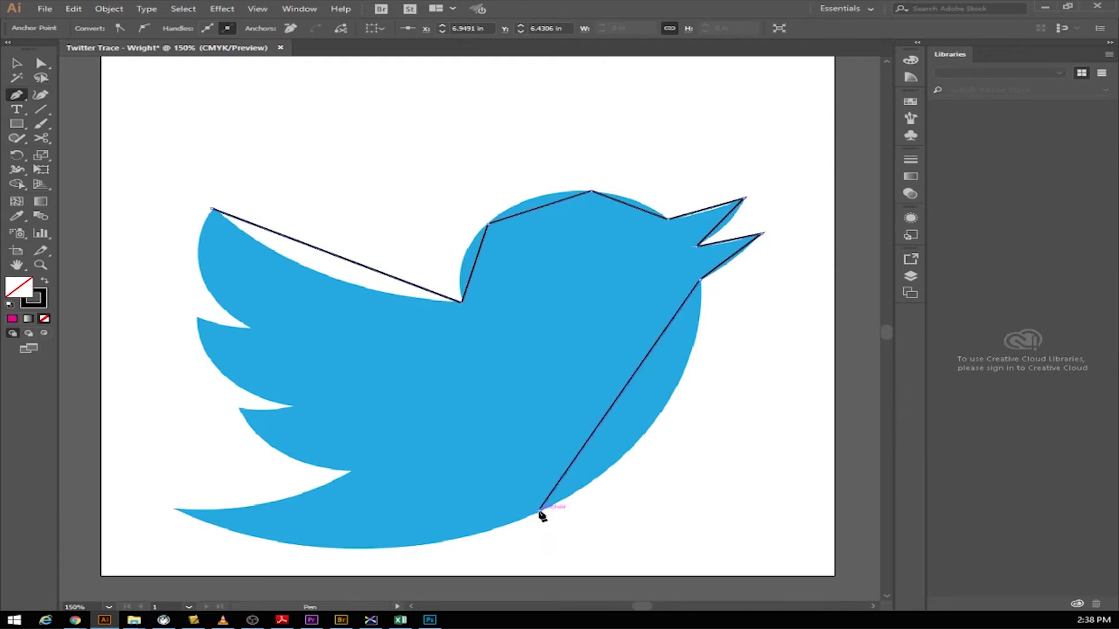
pyautogui.click(176, 511)
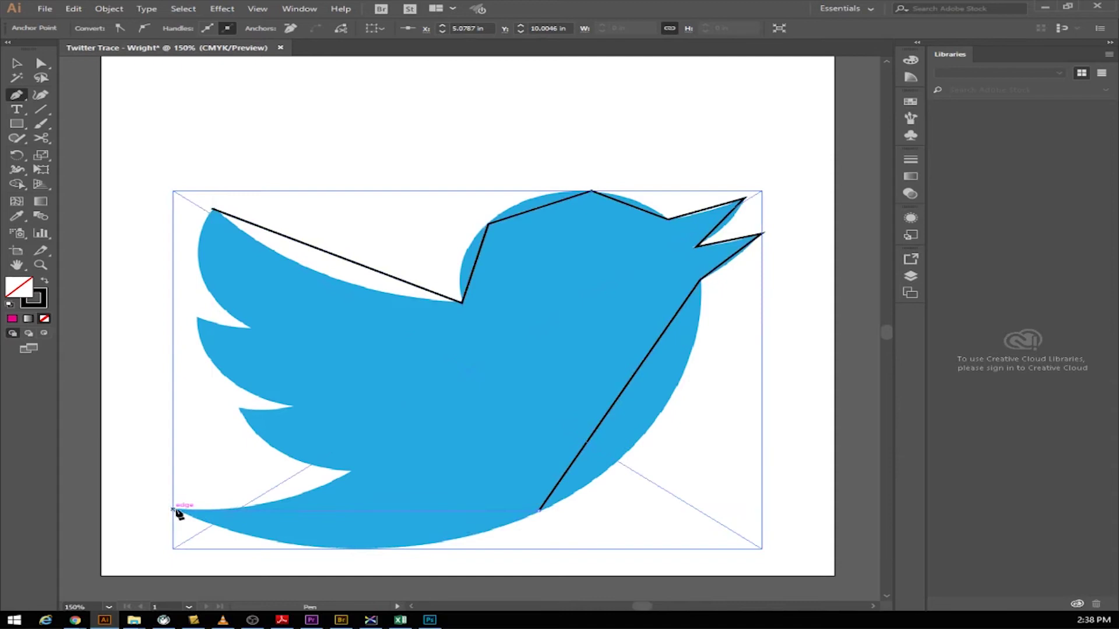
pyautogui.click(350, 474)
pyautogui.click(239, 408)
pyautogui.click(294, 407)
pyautogui.click(197, 318)
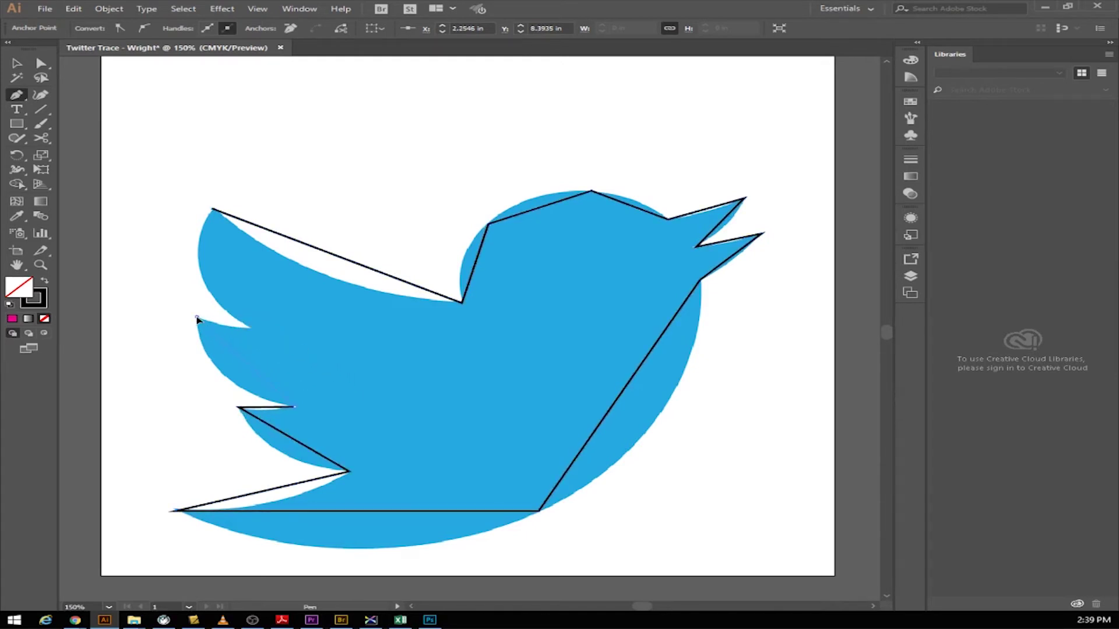
pyautogui.click(252, 329)
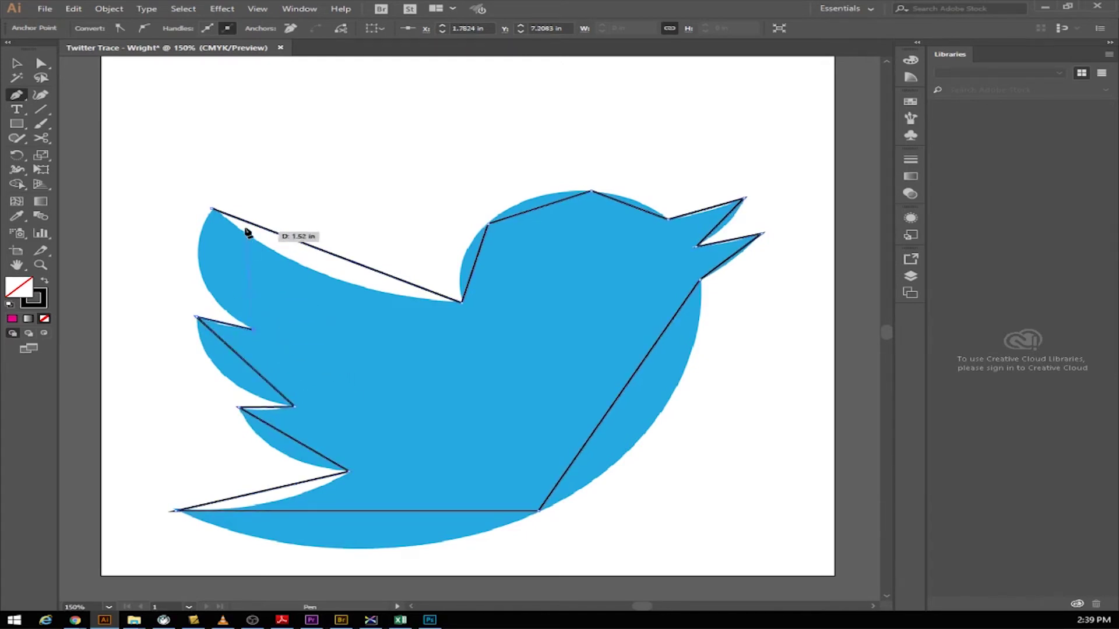
pyautogui.click(212, 209)
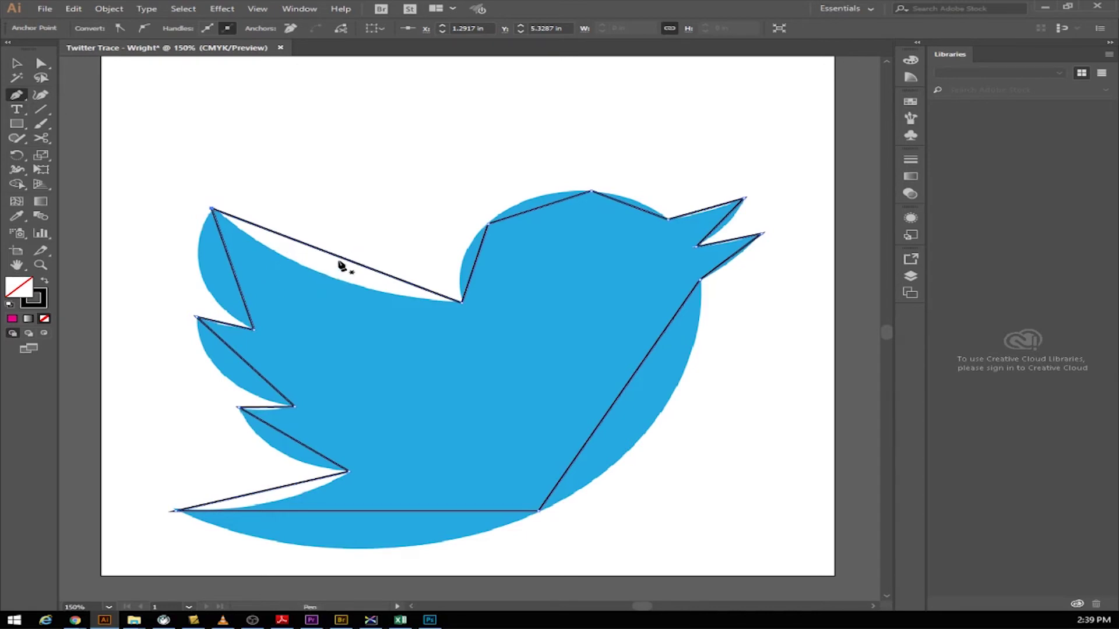
# Step: Bend the straight segments along the wing's upper edge, back of the neck and both sides of the crown to match the bird
pyautogui.moveTo(342, 258); pyautogui.dragTo(331, 281)
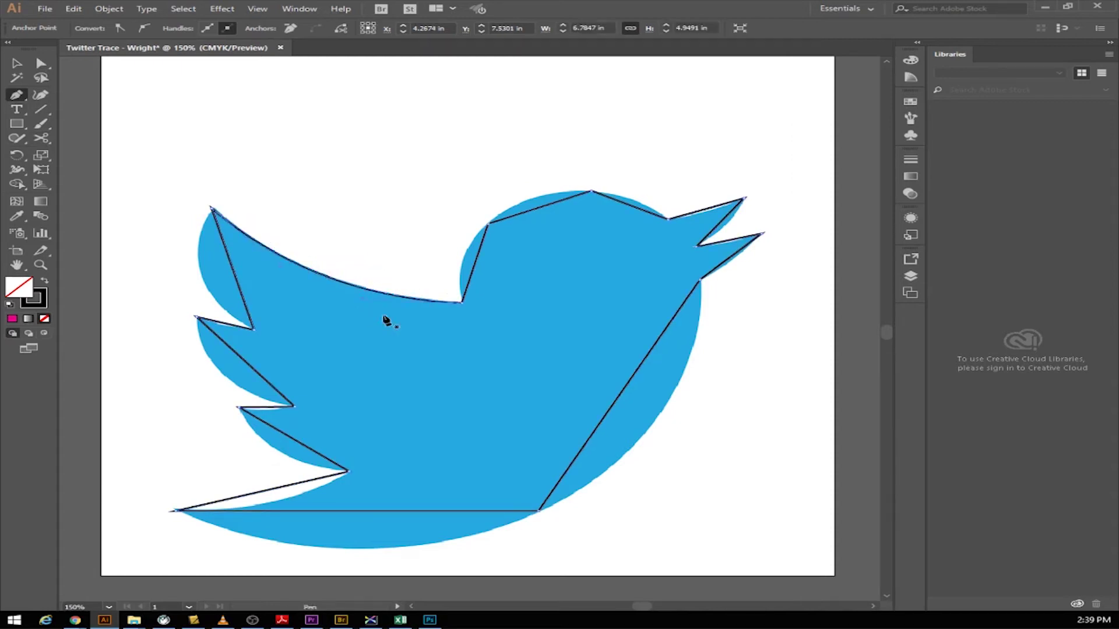
pyautogui.moveTo(479, 253); pyautogui.dragTo(466, 255)
pyautogui.moveTo(531, 214); pyautogui.dragTo(537, 204)
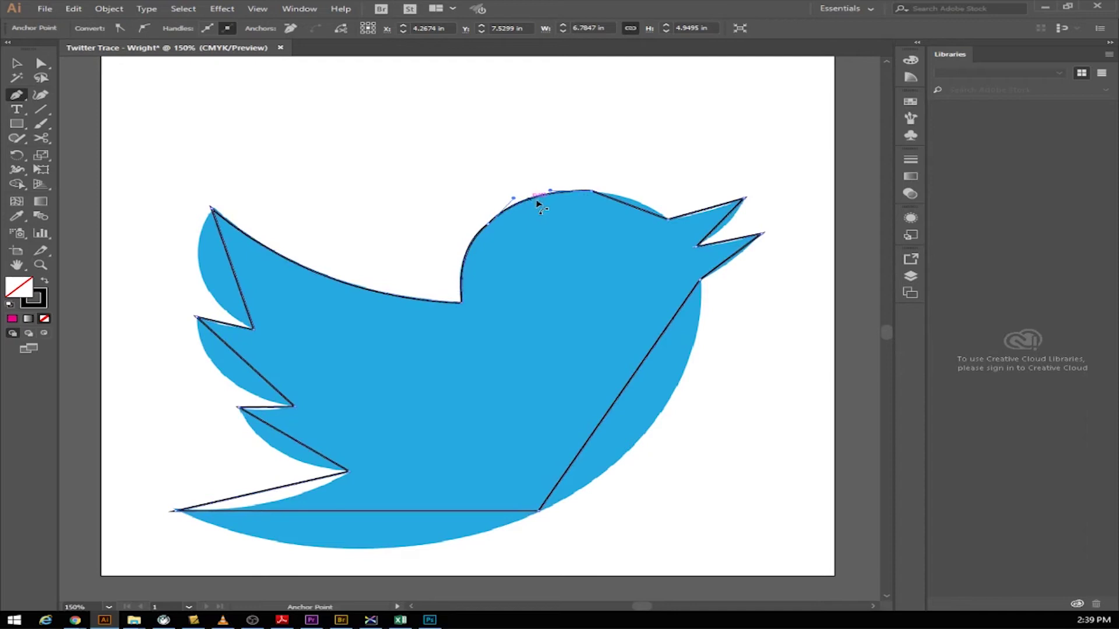
pyautogui.moveTo(637, 208); pyautogui.dragTo(638, 204)
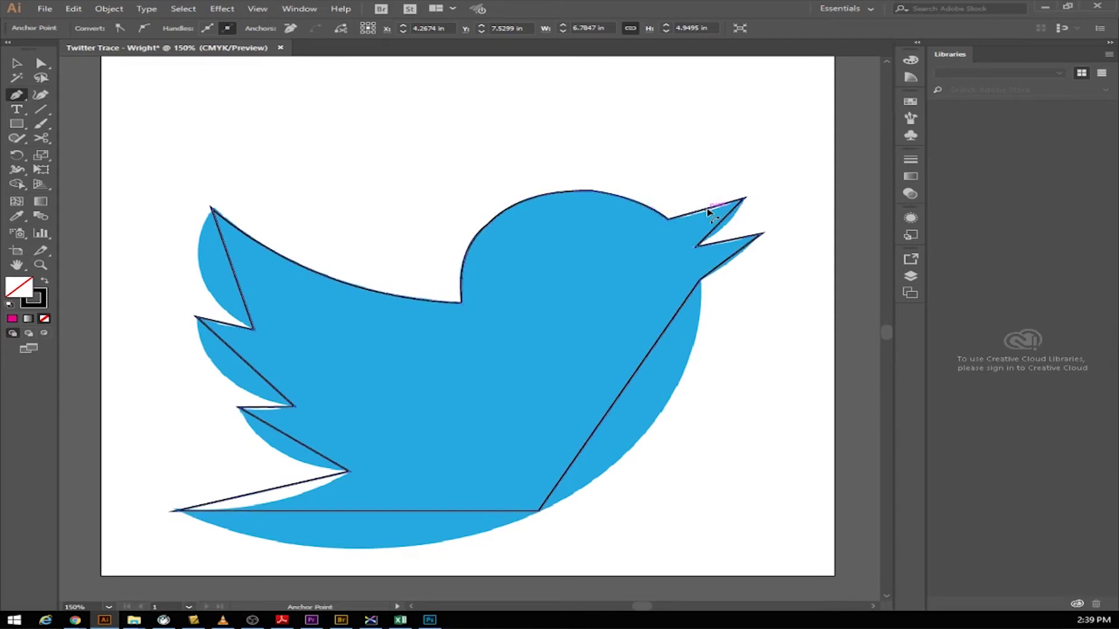
# Step: Bend the segments of the upper and lower beak so they follow the curved edges of both beak points
pyautogui.moveTo(710, 217); pyautogui.dragTo(727, 232)
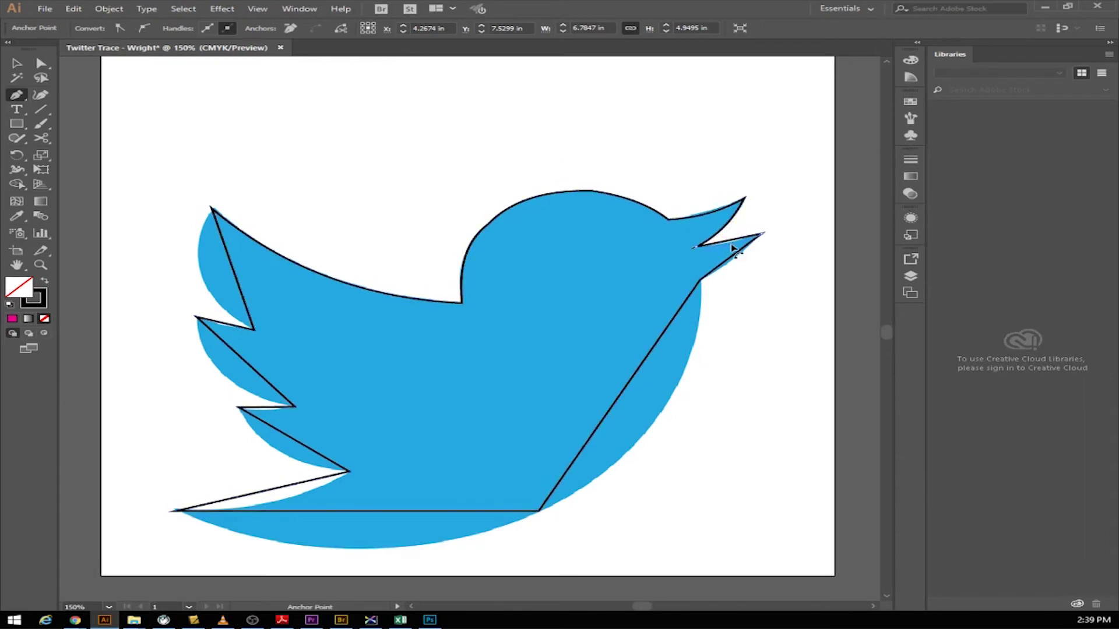
pyautogui.moveTo(728, 243); pyautogui.dragTo(731, 263)
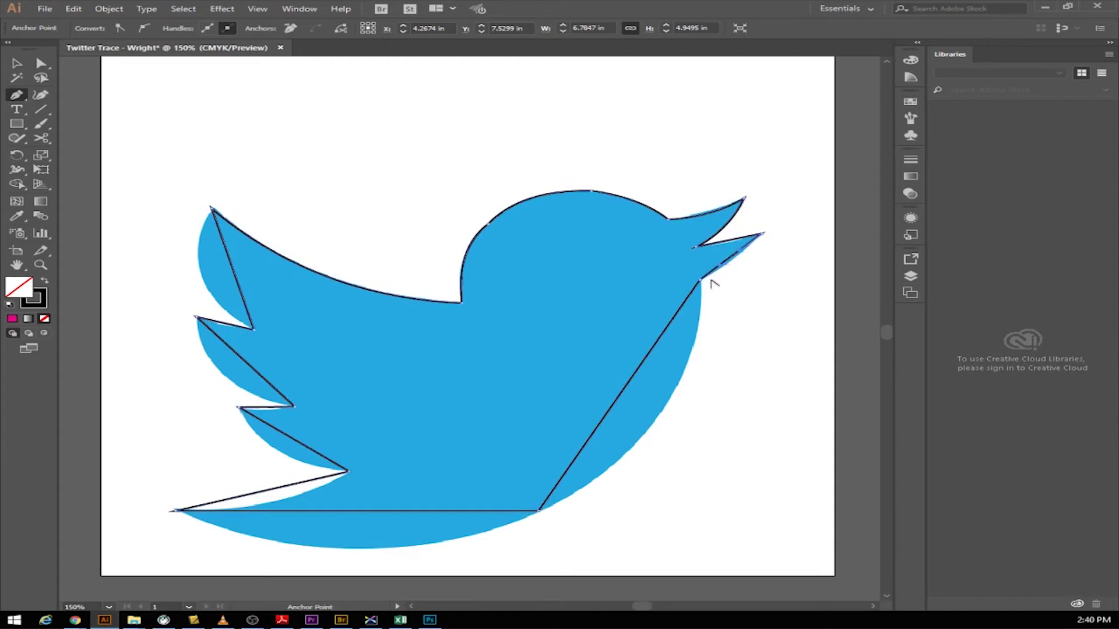
pyautogui.press('z')
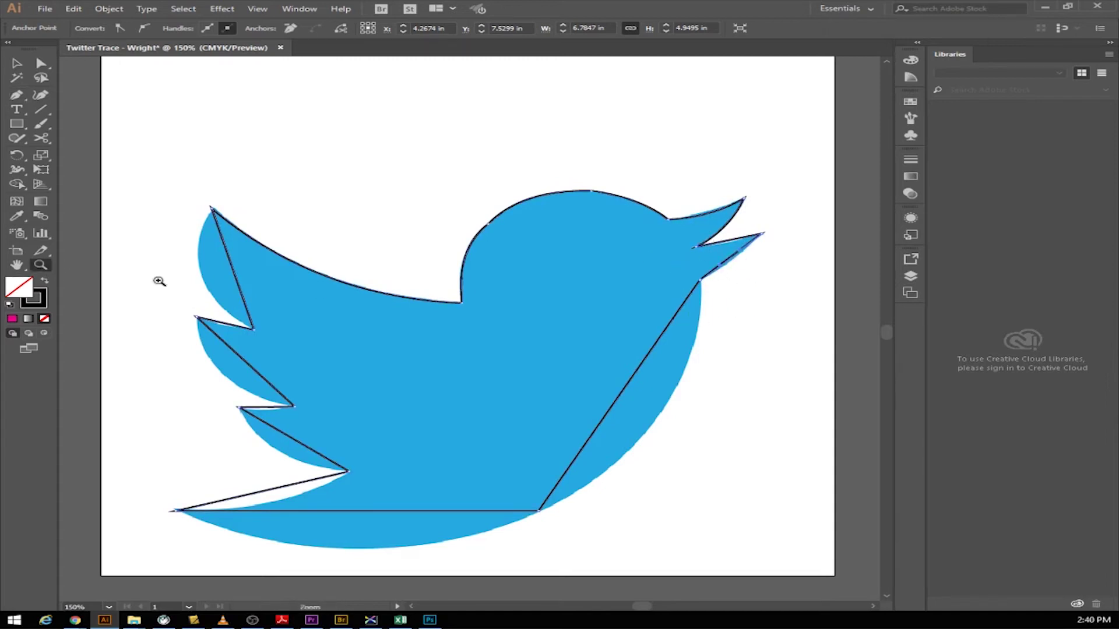
pyautogui.click(703, 239)
pyautogui.click(462, 306)
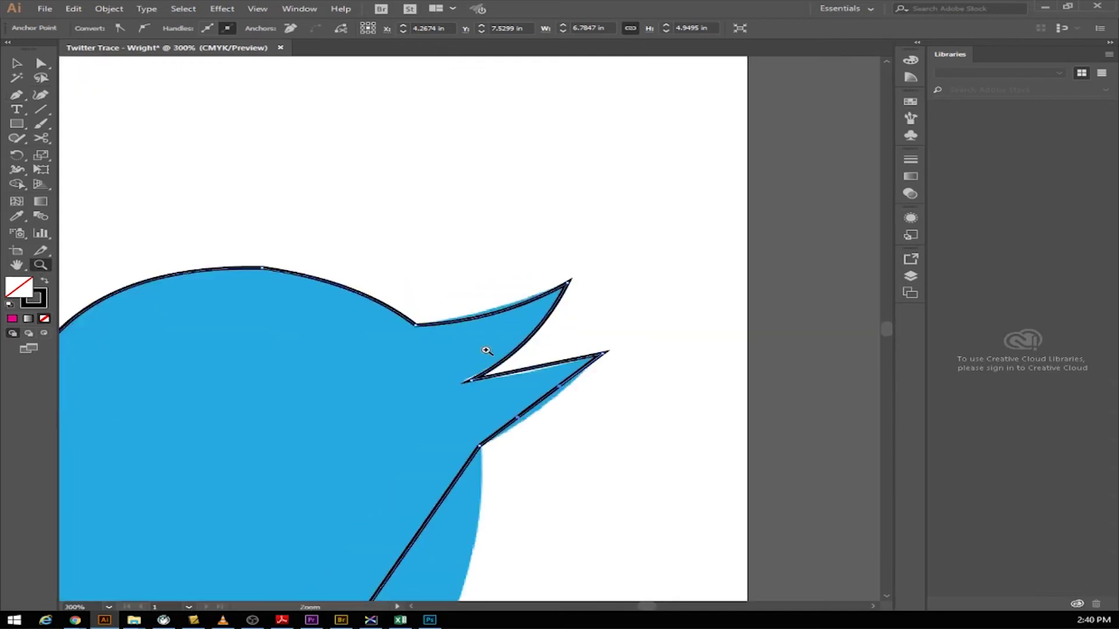
pyautogui.moveTo(442, 378); pyautogui.dragTo(406, 272)
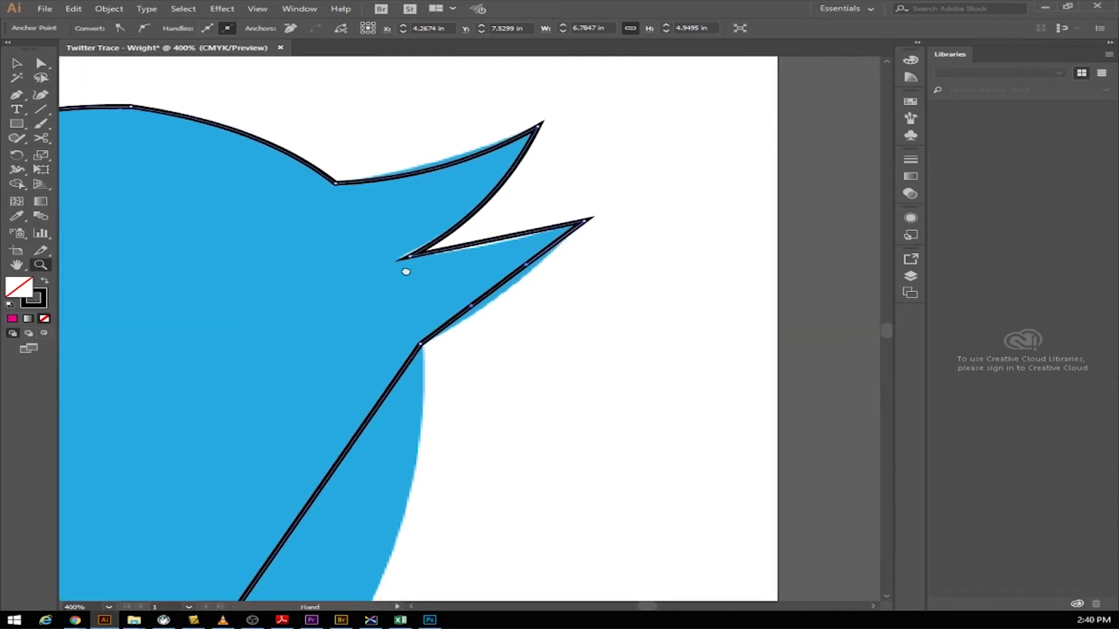
pyautogui.click(16, 95)
pyautogui.press('alt')
pyautogui.moveTo(452, 163); pyautogui.dragTo(452, 158)
pyautogui.moveTo(502, 241); pyautogui.dragTo(512, 292)
pyautogui.press('p')
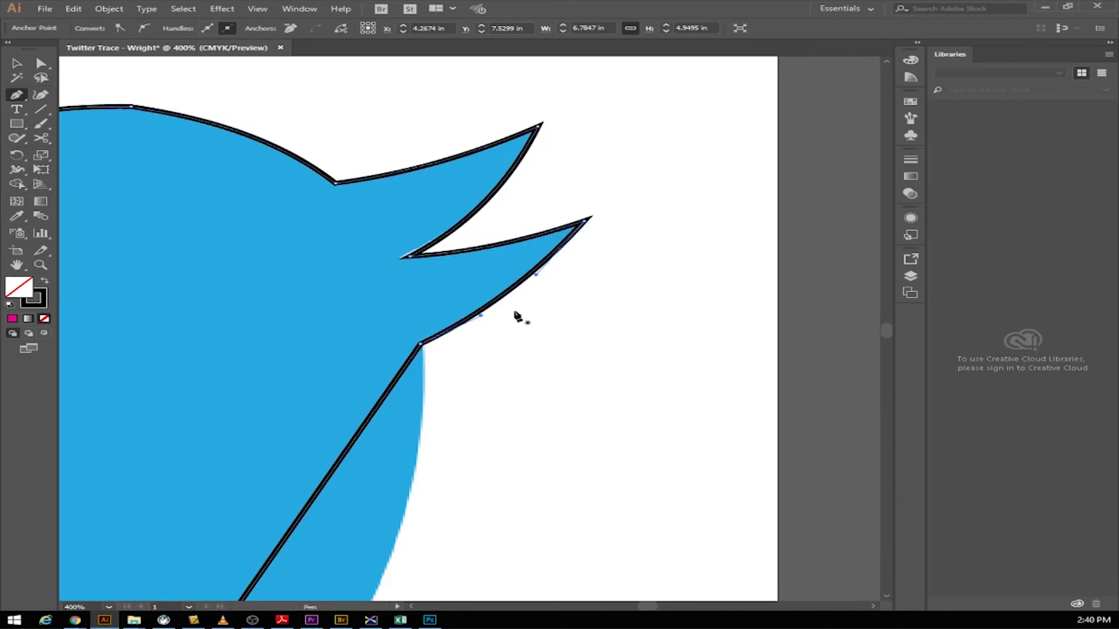
# Step: Refine the mouth opening by repositioning its inner anchor point and adjusting the direction handles along the upper beak's underside
pyautogui.click(40, 64)
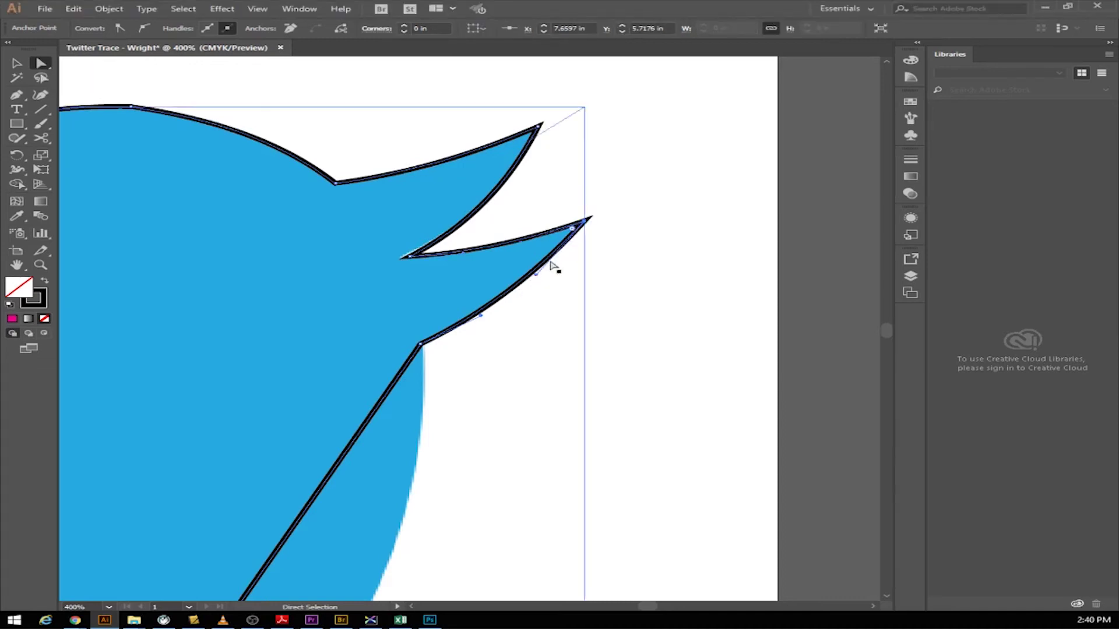
pyautogui.moveTo(516, 291)
pyautogui.mouseDown()
pyautogui.moveTo(547, 313)
pyautogui.moveTo(513, 288)
pyautogui.mouseUp()
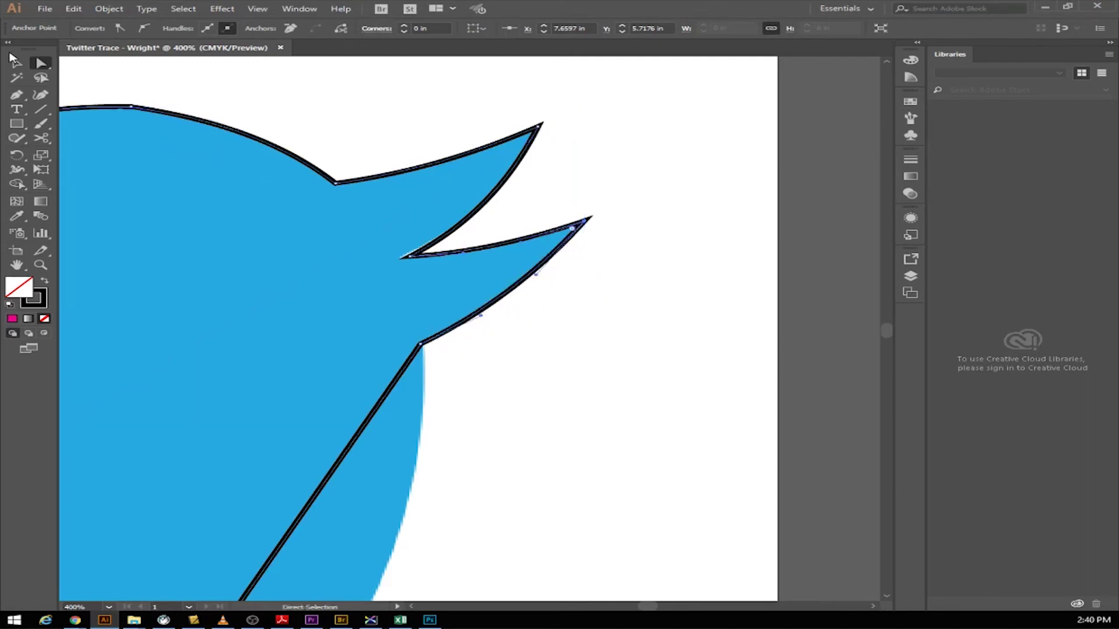
pyautogui.click(681, 197)
pyautogui.click(534, 140)
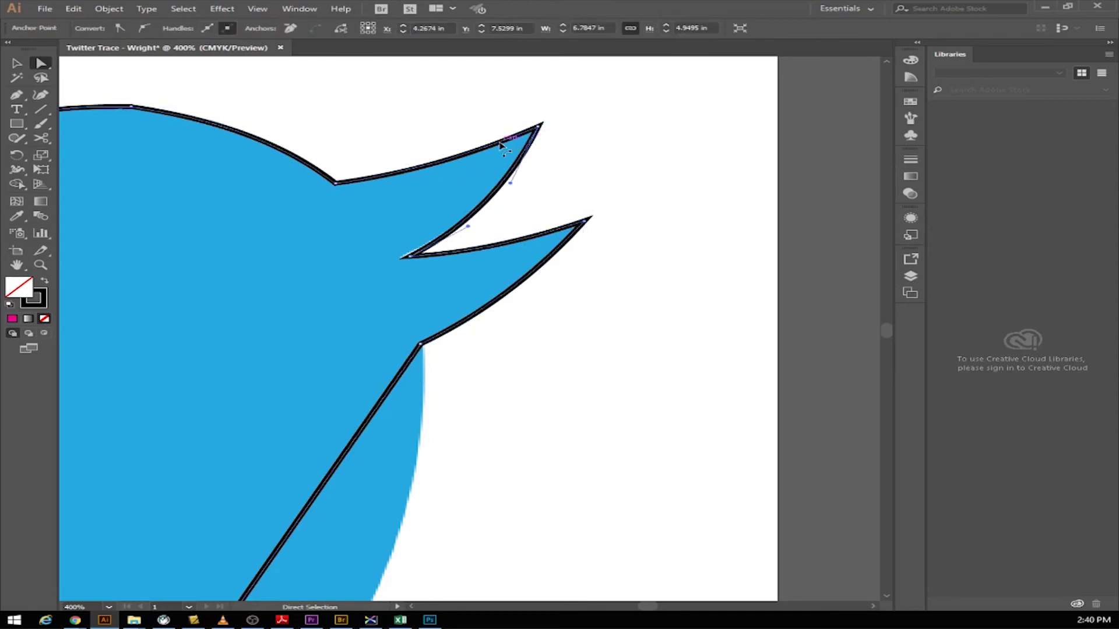
pyautogui.moveTo(557, 126); pyautogui.dragTo(634, 145)
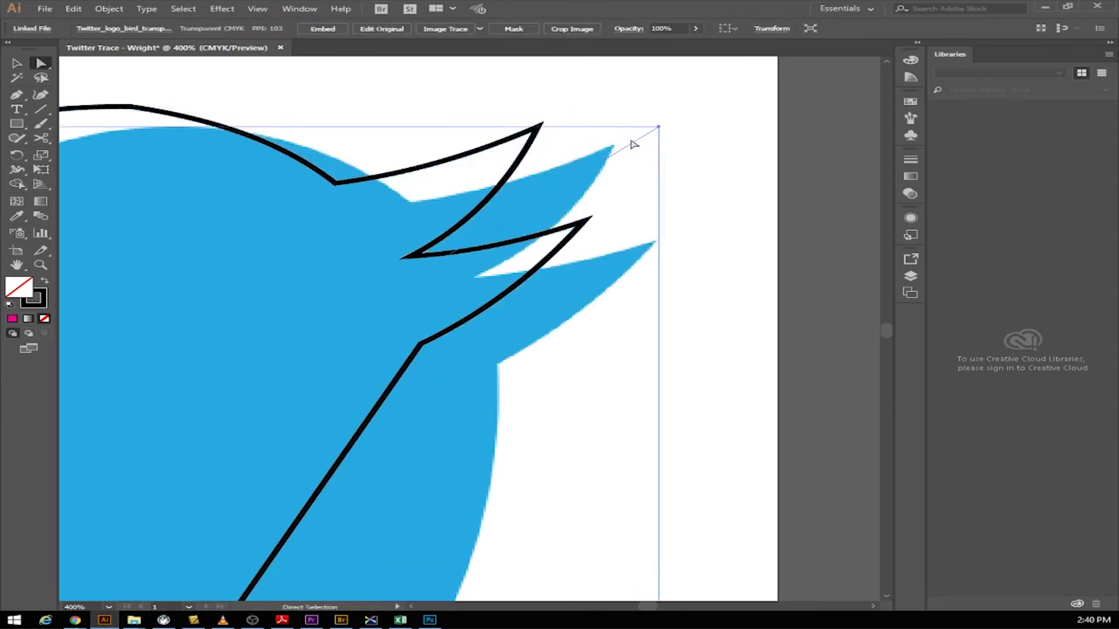
pyautogui.hotkey('ctrl', 'z')
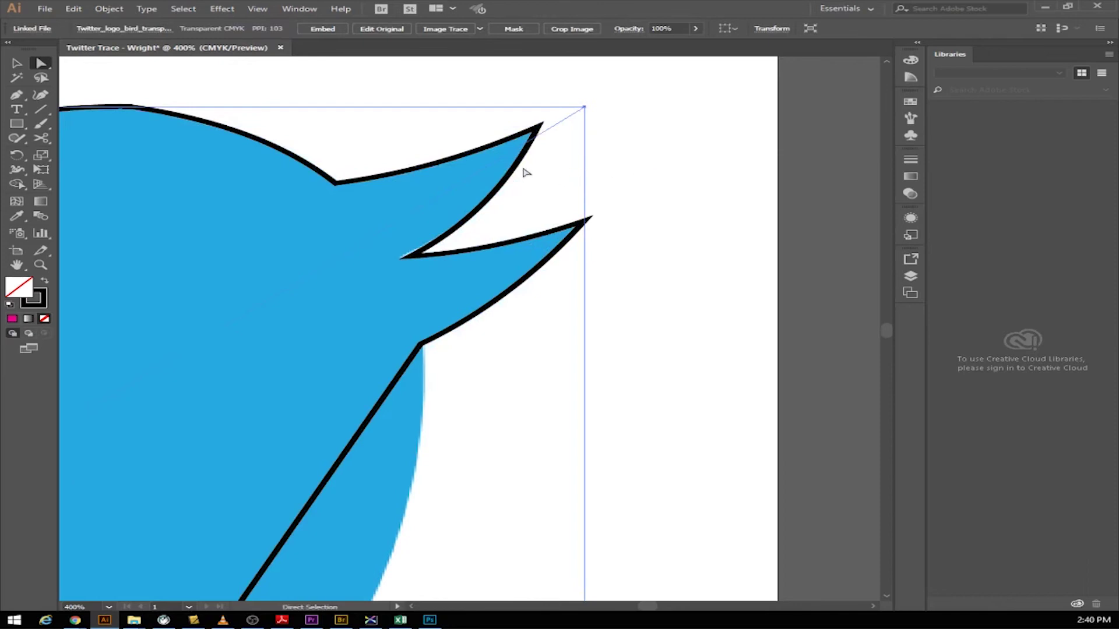
pyautogui.moveTo(516, 167)
pyautogui.mouseDown()
pyautogui.moveTo(570, 180)
pyautogui.moveTo(517, 163)
pyautogui.mouseUp()
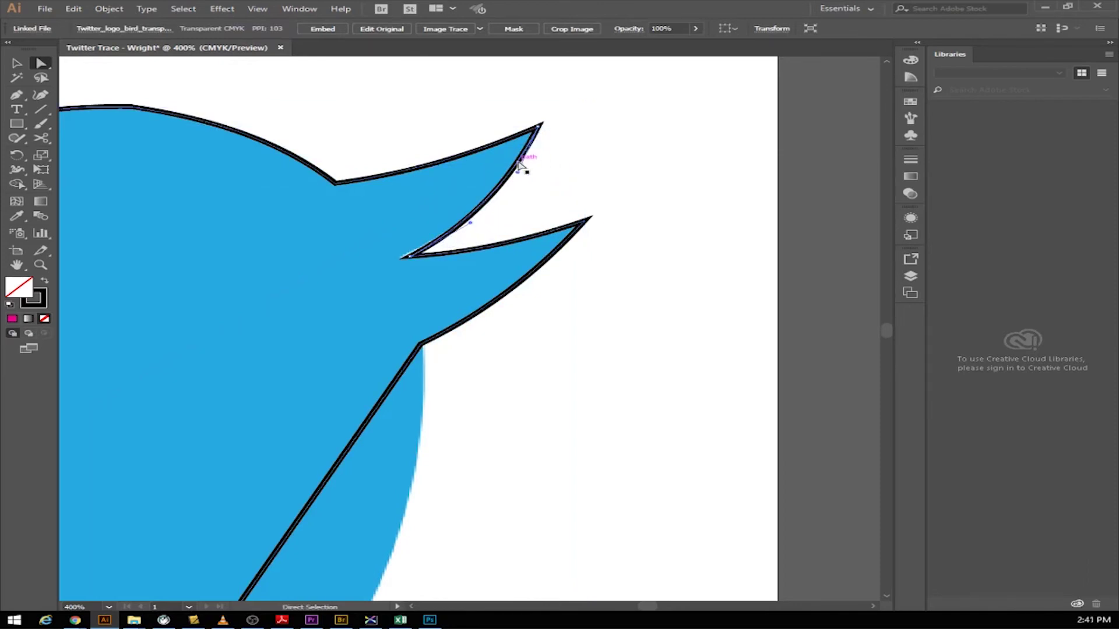
pyautogui.click(410, 256)
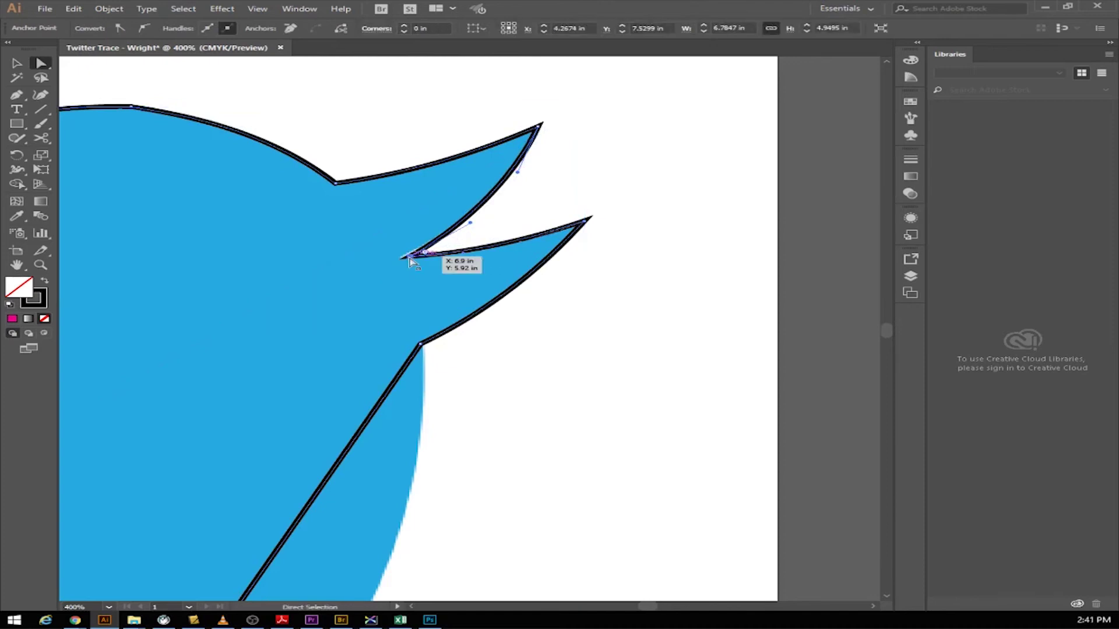
pyautogui.moveTo(409, 259)
pyautogui.mouseDown()
pyautogui.moveTo(277, 281)
pyautogui.moveTo(412, 255)
pyautogui.mouseUp()
pyautogui.moveTo(518, 173); pyautogui.dragTo(520, 176)
pyautogui.moveTo(458, 224); pyautogui.dragTo(464, 227)
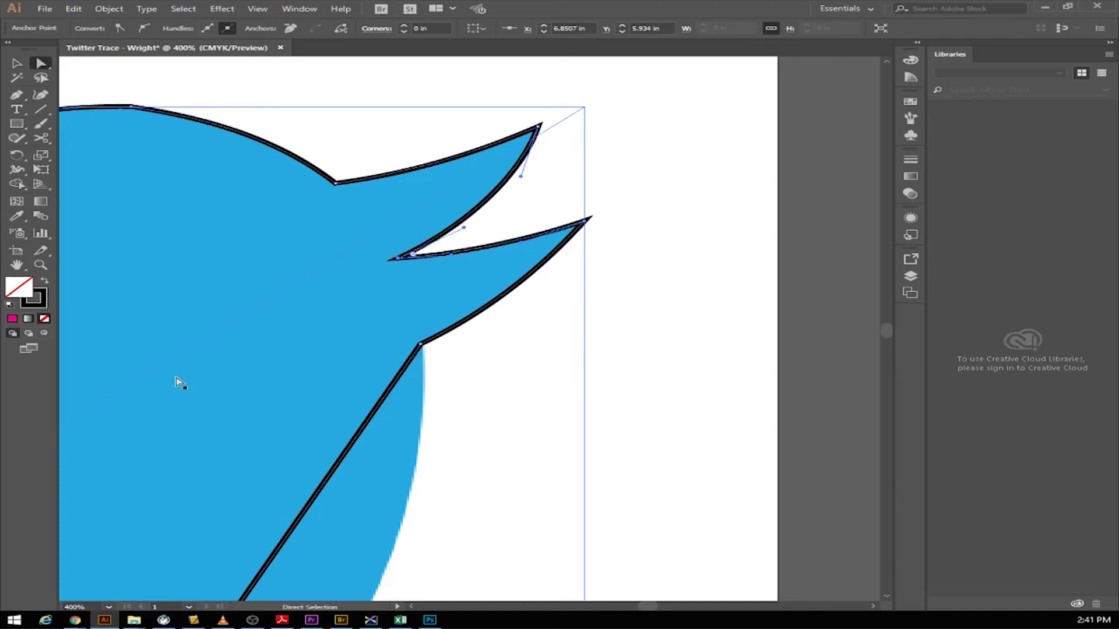
# Step: Move the anchor point at the crown slightly down and adjust the direction handle of the forehead curve
pyautogui.moveTo(195, 227); pyautogui.dragTo(535, 265)
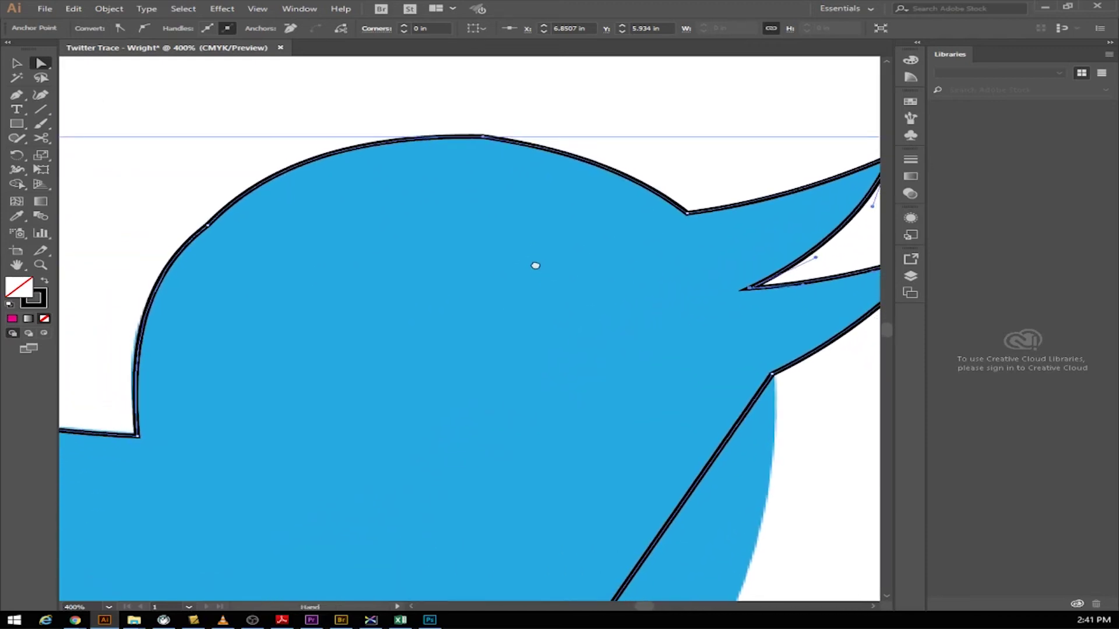
pyautogui.moveTo(482, 138); pyautogui.dragTo(486, 144)
pyautogui.moveTo(567, 153); pyautogui.dragTo(571, 149)
pyautogui.hotkey('ctrl', 'z')
pyautogui.click(568, 155)
pyautogui.moveTo(565, 157); pyautogui.dragTo(574, 151)
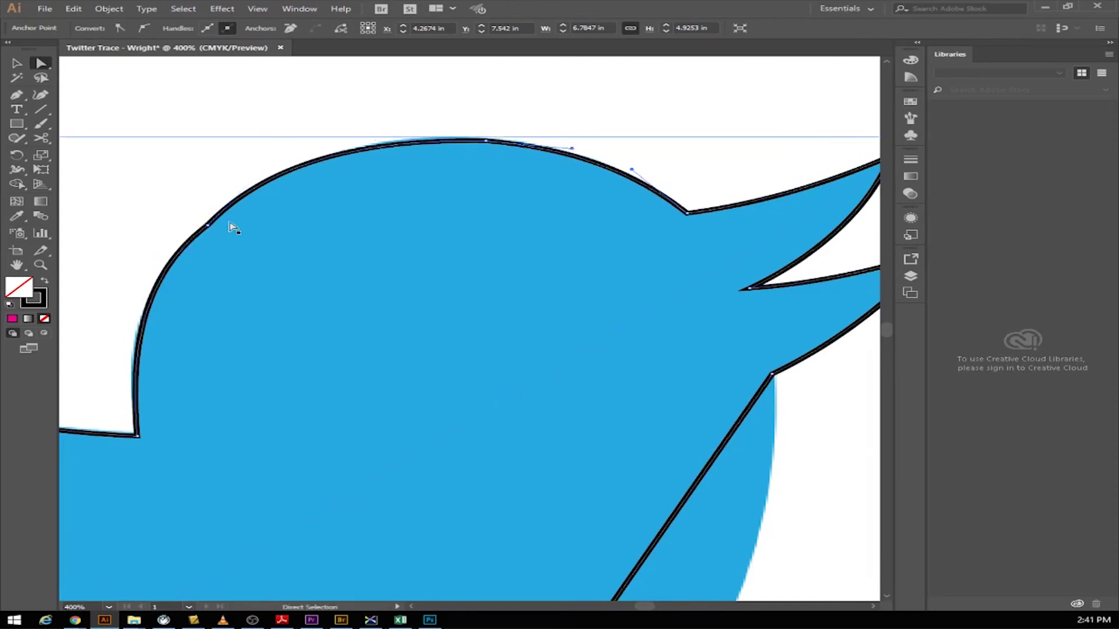
# Step: Adjust the direction handles of the back-of-head and neck curves so the path follows the blue outline
pyautogui.click(380, 149)
pyautogui.moveTo(376, 140); pyautogui.dragTo(385, 133)
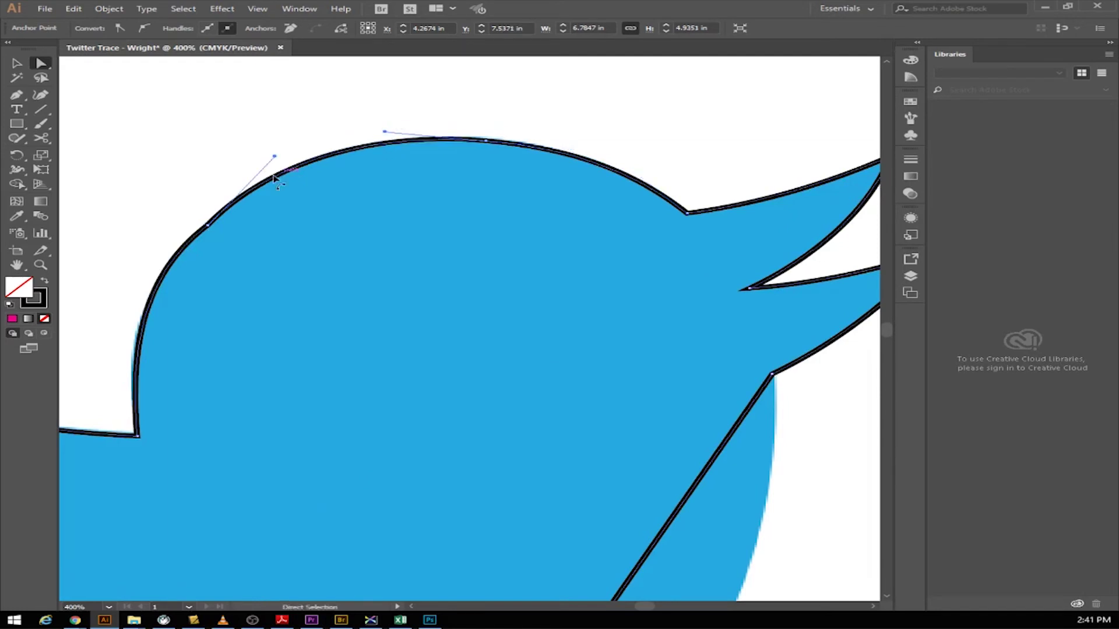
pyautogui.moveTo(274, 158); pyautogui.dragTo(284, 155)
pyautogui.click(160, 291)
pyautogui.moveTo(143, 276); pyautogui.dragTo(146, 277)
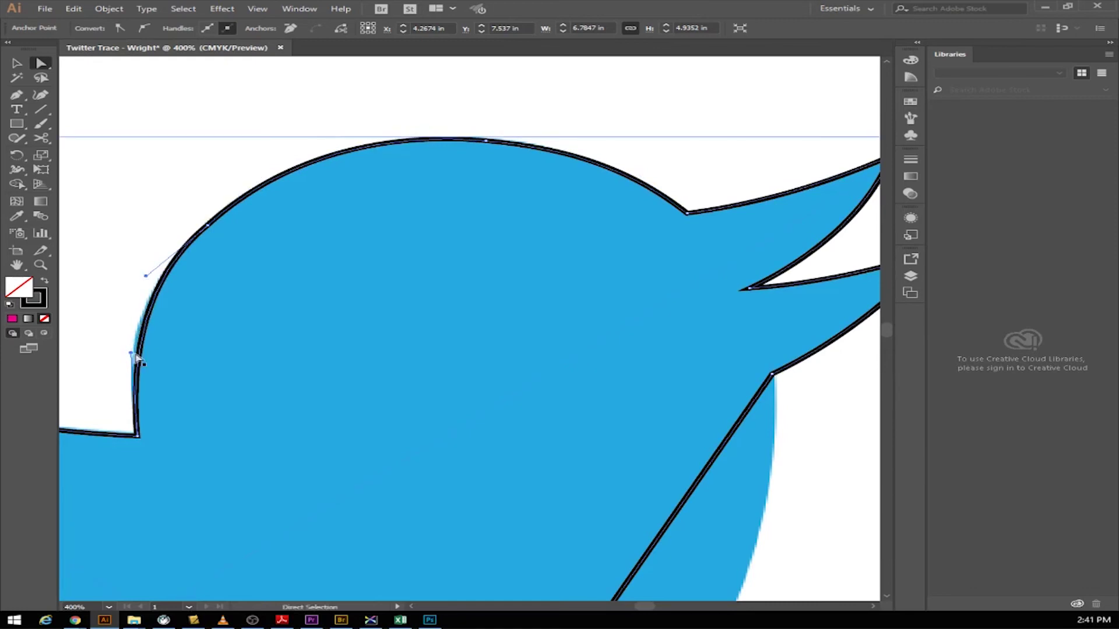
pyautogui.moveTo(130, 354); pyautogui.dragTo(124, 354)
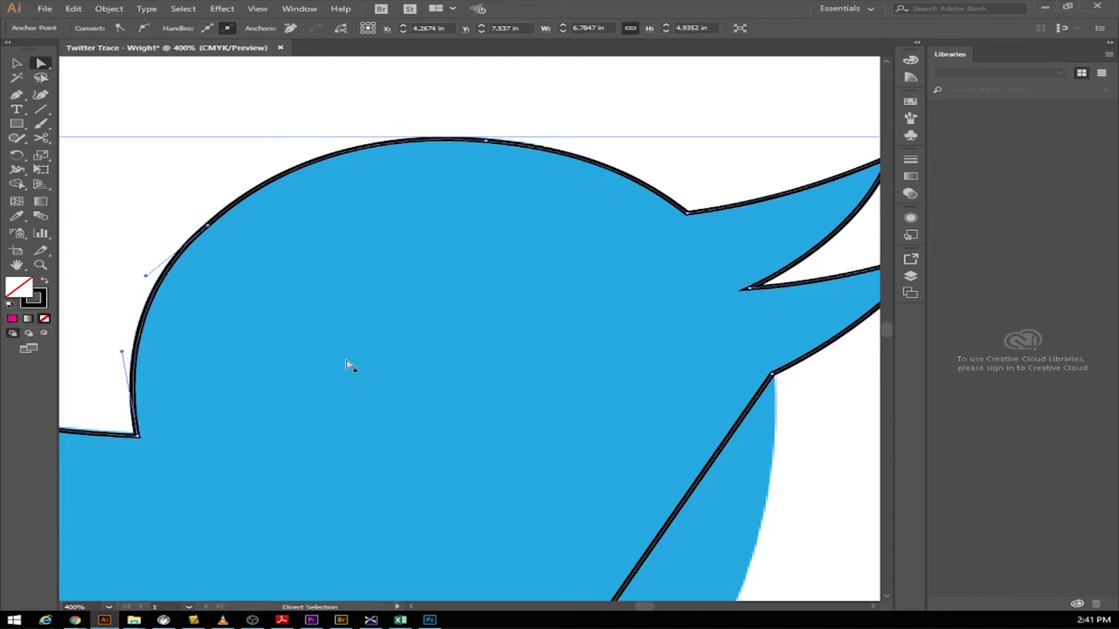
# Step: Bend the breast segment outward with the Pen tool to match the curve from the beak's base to the lower belly
pyautogui.moveTo(414, 425); pyautogui.dragTo(446, 142)
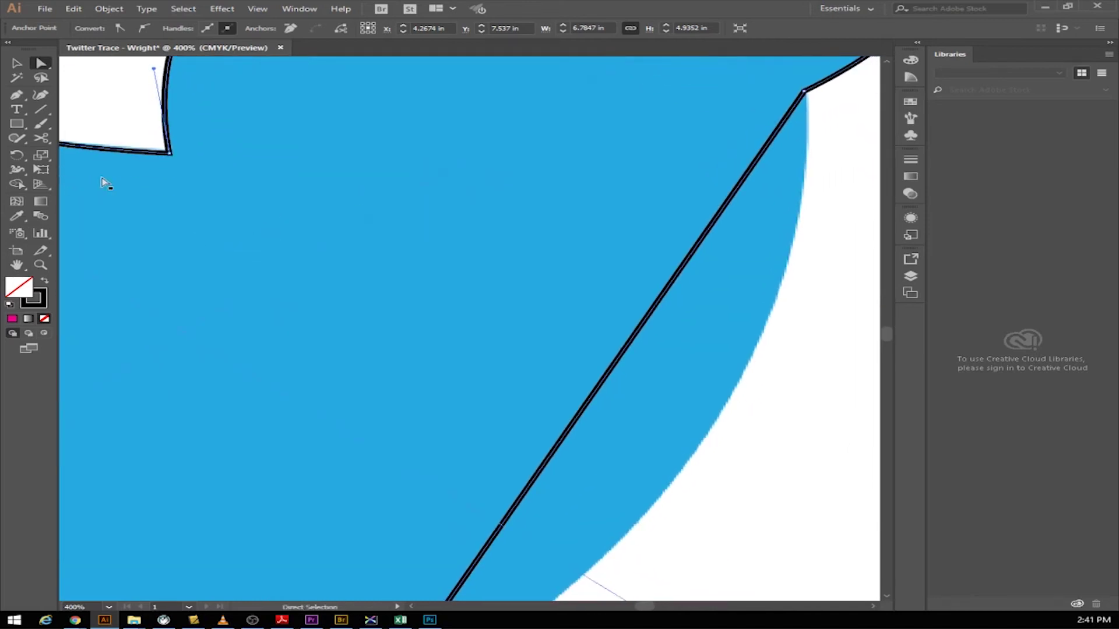
pyautogui.press('z')
pyautogui.keyDown('alt'); pyautogui.click(272, 326); pyautogui.keyUp('alt')
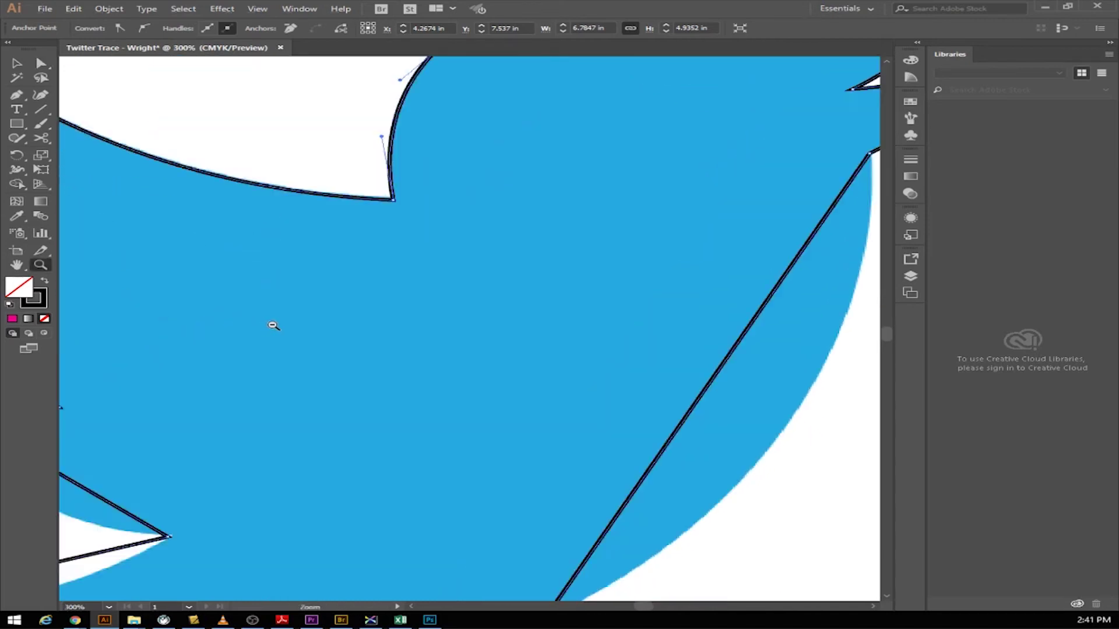
pyautogui.keyDown('alt'); pyautogui.click(273, 324); pyautogui.keyUp('alt')
pyautogui.moveTo(606, 366); pyautogui.dragTo(431, 307)
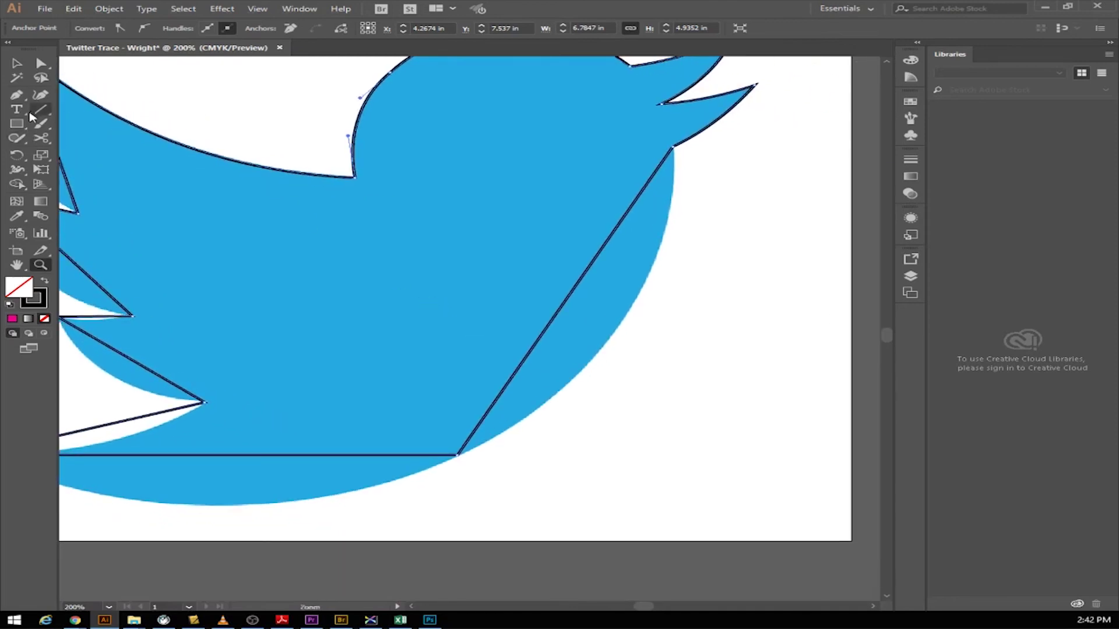
pyautogui.click(22, 96)
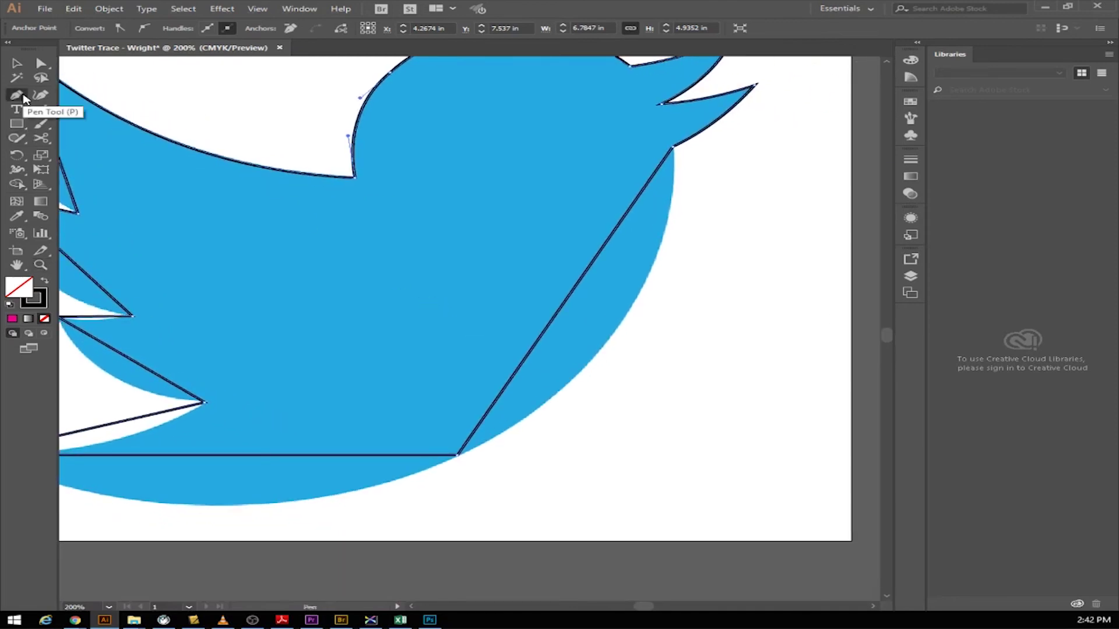
pyautogui.press('space')
pyautogui.press('alt')
pyautogui.moveTo(556, 317); pyautogui.dragTo(625, 321)
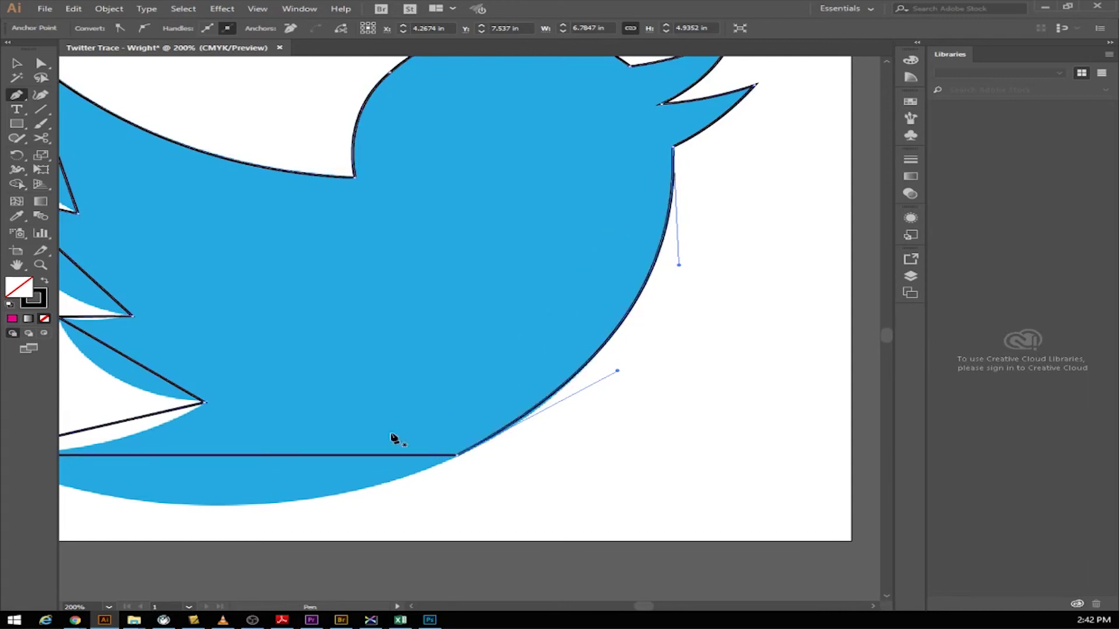
# Step: Bend the belly segment and the tail's upper edge to match the bird's outline on both sides of the tail tip
pyautogui.moveTo(243, 457); pyautogui.dragTo(228, 506)
pyautogui.moveTo(275, 454); pyautogui.dragTo(528, 364)
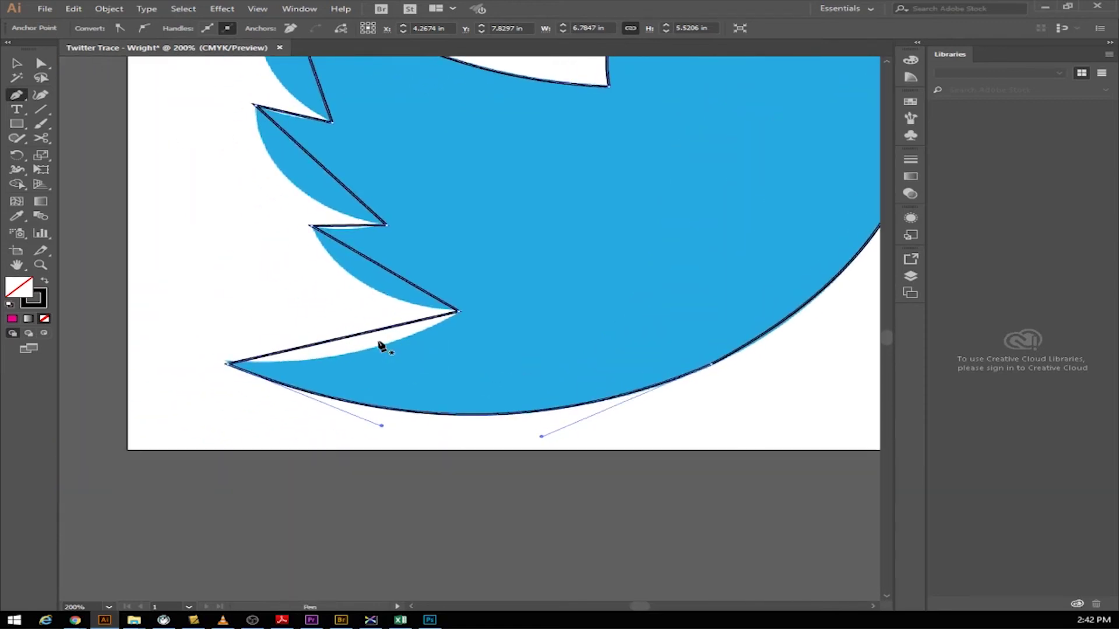
pyautogui.press('alt')
pyautogui.moveTo(369, 337); pyautogui.dragTo(371, 352)
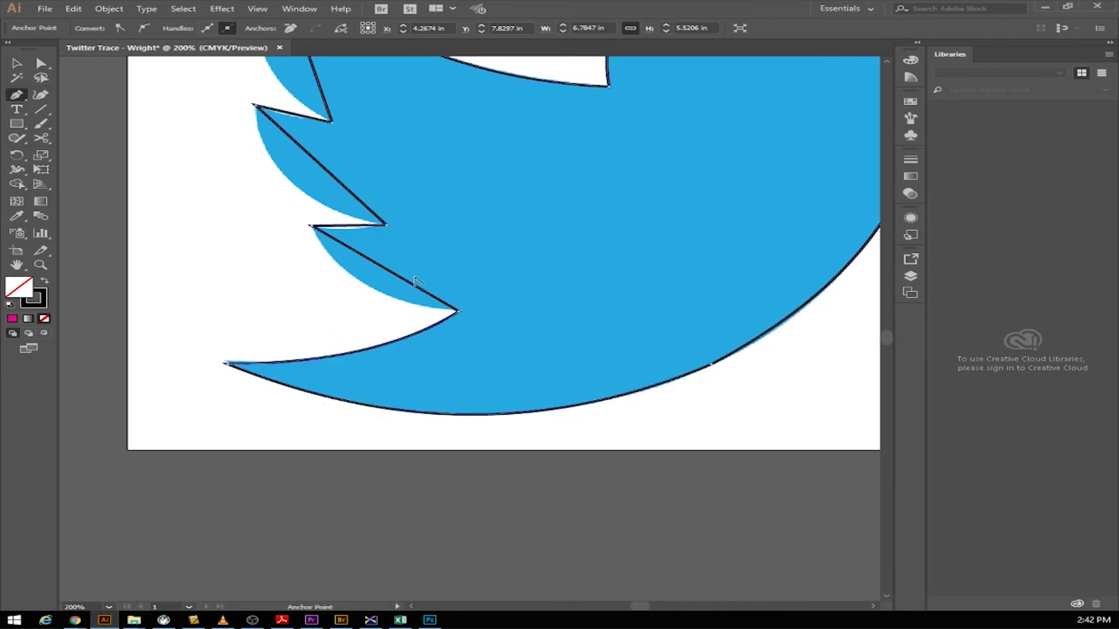
# Step: Bend the outer and upper edges of the lower and middle wing feathers to match their curves
pyautogui.moveTo(408, 281); pyautogui.dragTo(379, 292)
pyautogui.moveTo(350, 226); pyautogui.dragTo(356, 235)
pyautogui.moveTo(315, 158); pyautogui.dragTo(294, 185)
pyautogui.moveTo(299, 117); pyautogui.dragTo(301, 121)
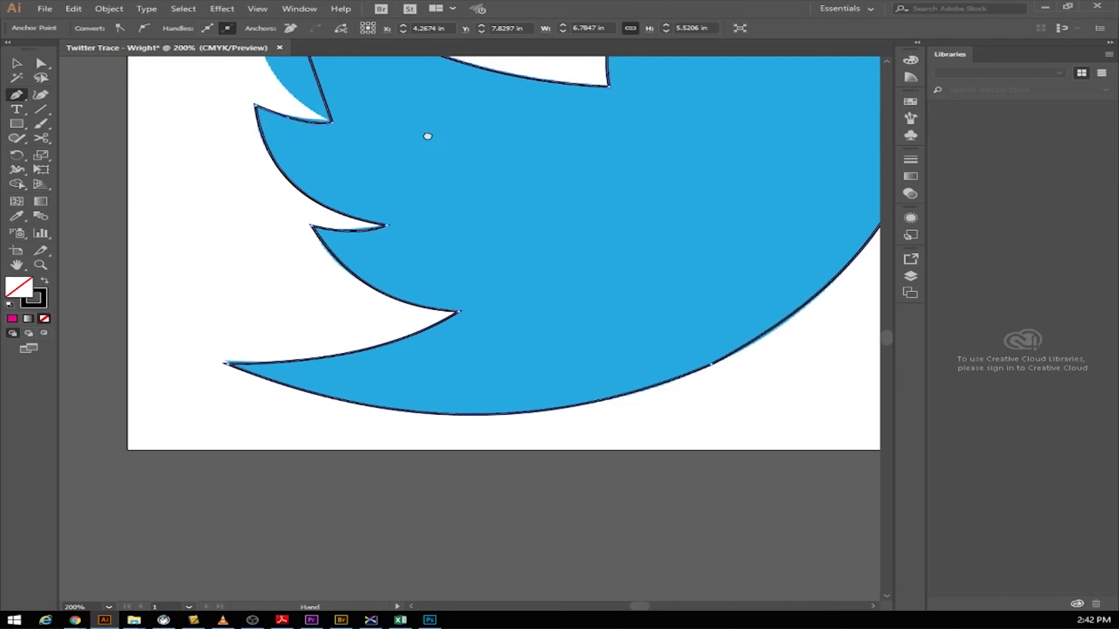
# Step: Bend the outer edge of the top wing feather outward with the Pen tool to match the bird's curve
pyautogui.moveTo(424, 128); pyautogui.dragTo(441, 370)
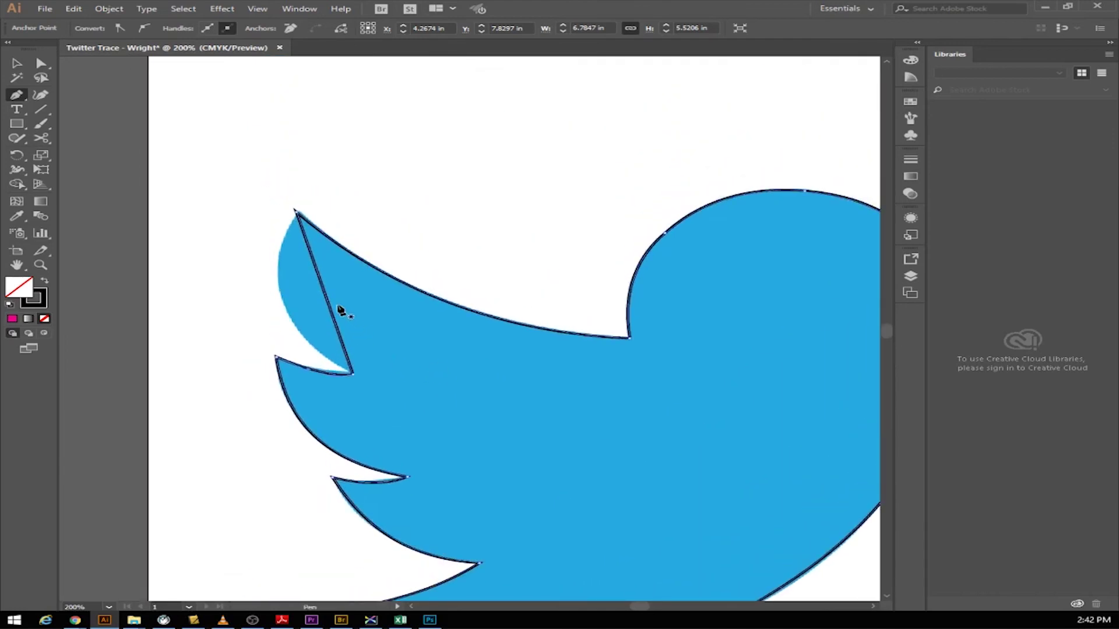
pyautogui.moveTo(327, 298); pyautogui.dragTo(285, 304)
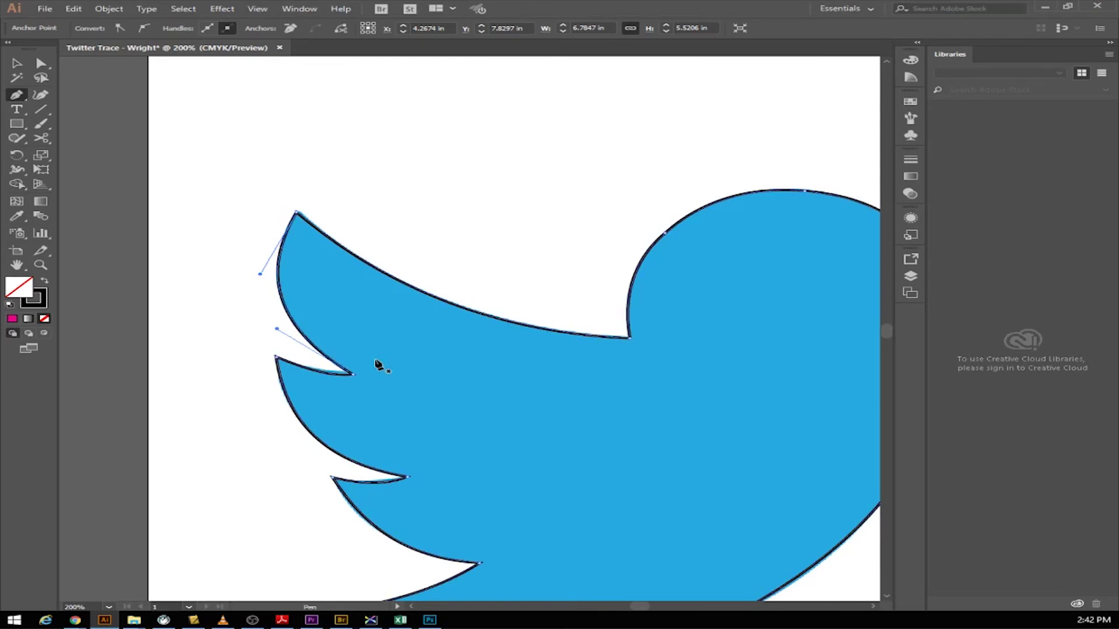
# Step: Move the linked bird image off the finished trace into the upper part of the artboard
pyautogui.press('z')
pyautogui.keyDown('alt'); pyautogui.click(461, 280); pyautogui.keyUp('alt')
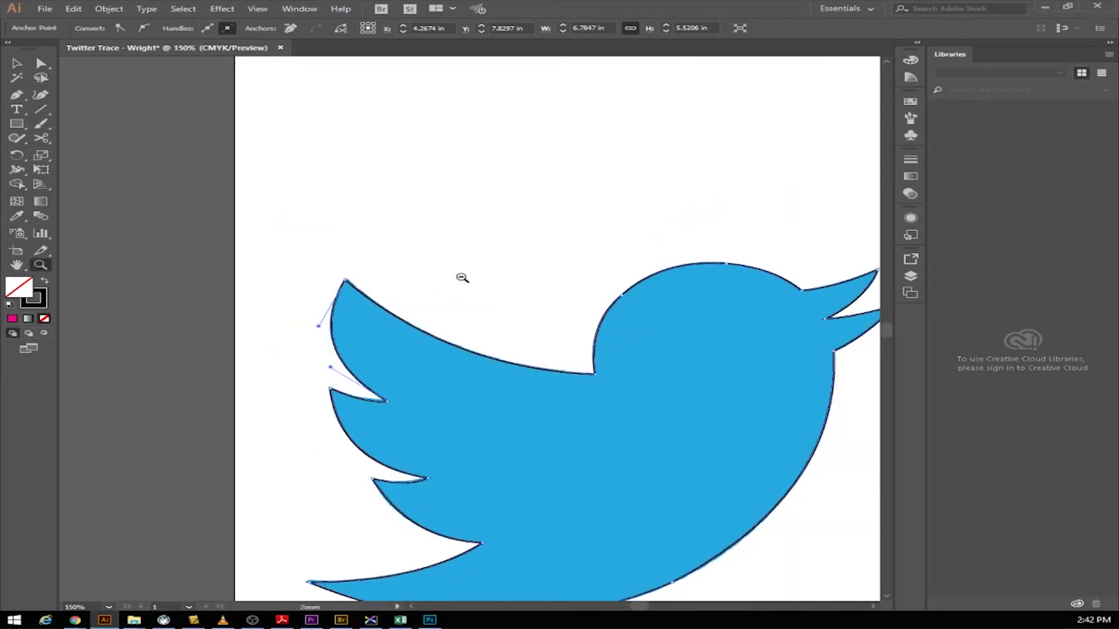
pyautogui.keyDown('alt'); pyautogui.click(523, 348); pyautogui.keyUp('alt')
pyautogui.moveTo(511, 403); pyautogui.dragTo(433, 438)
pyautogui.click(18, 64)
pyautogui.click(495, 432)
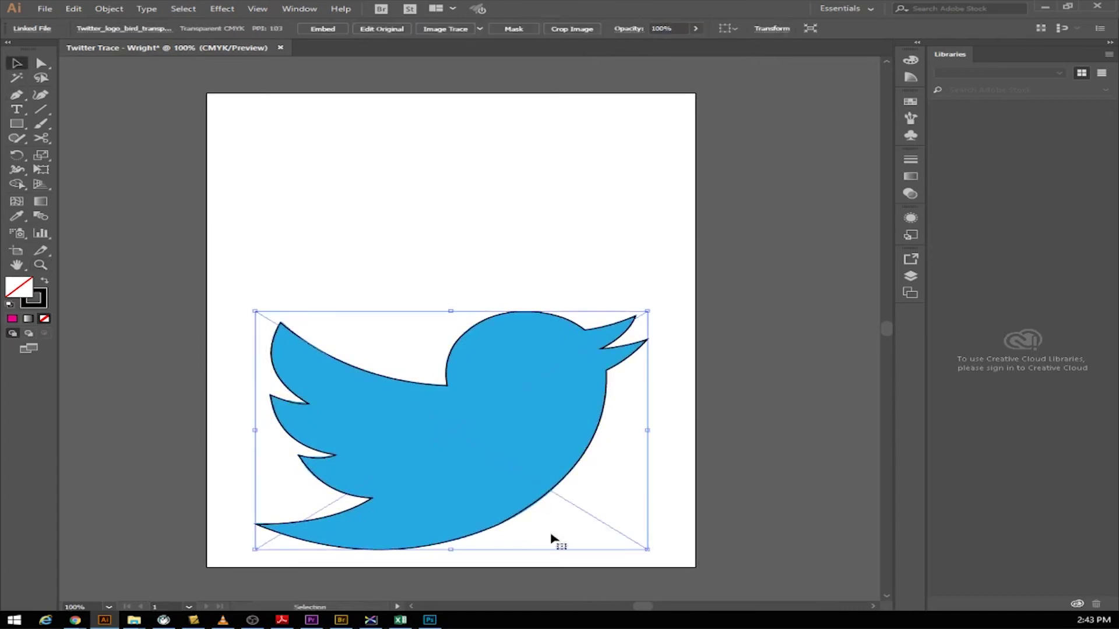
pyautogui.moveTo(453, 477)
pyautogui.mouseDown()
pyautogui.moveTo(501, 437)
pyautogui.moveTo(435, 287)
pyautogui.moveTo(395, 274)
pyautogui.moveTo(421, 269)
pyautogui.mouseUp()
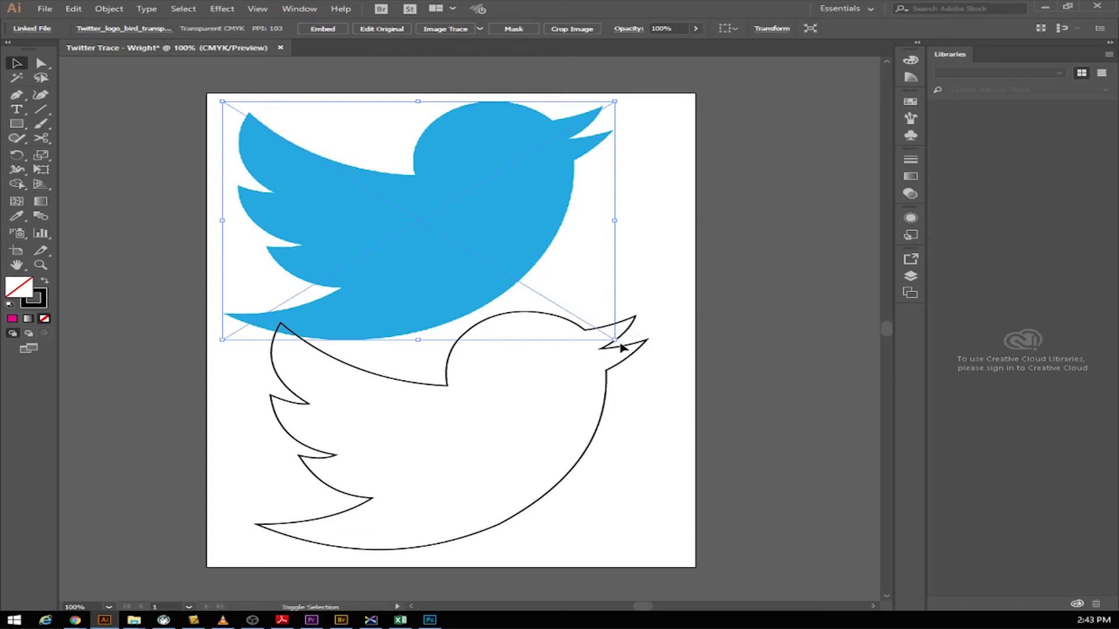
# Step: Scale the bird image down proportionally to about half its width and place it in the artboard's upper-left area, clear of the trace
pyautogui.moveTo(614, 340); pyautogui.dragTo(426, 358)
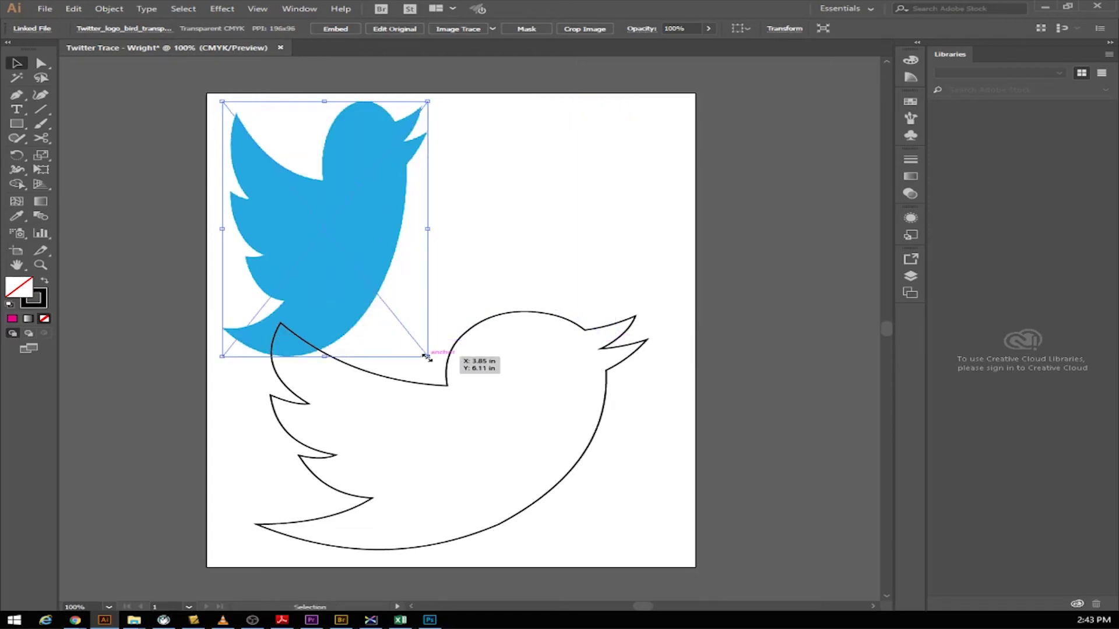
pyautogui.hotkey('ctrl', 'z')
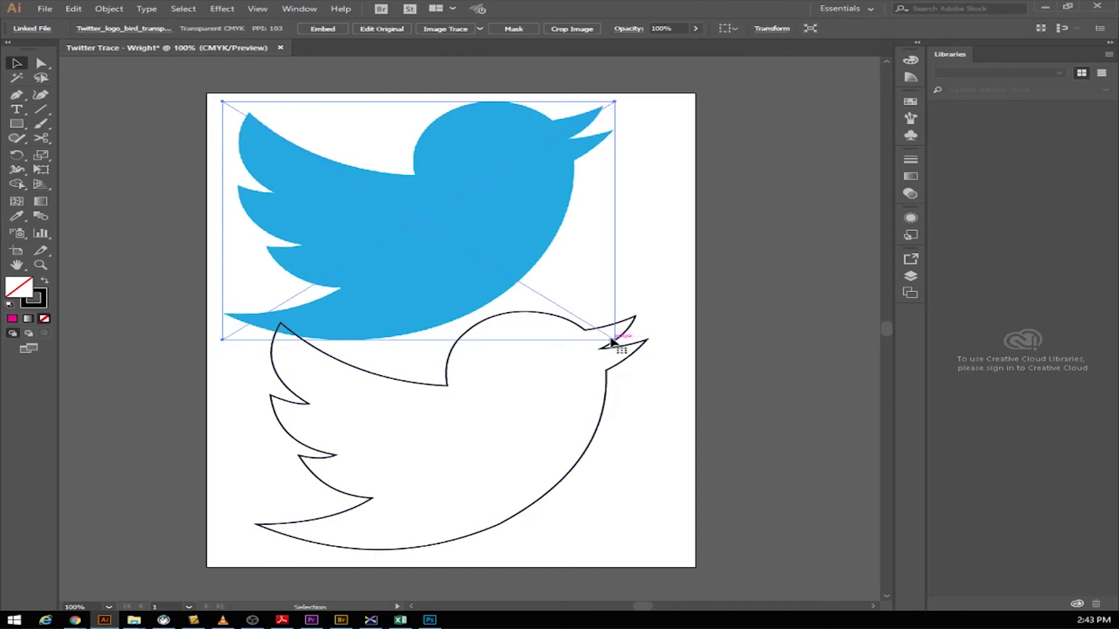
pyautogui.moveTo(615, 340); pyautogui.dragTo(440, 234)
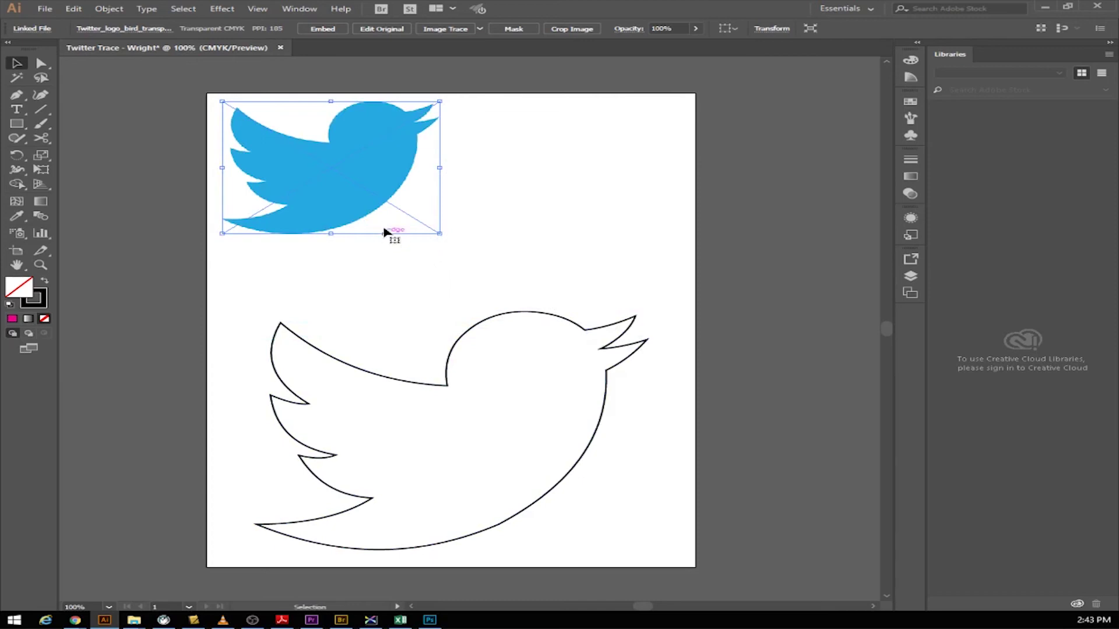
pyautogui.moveTo(372, 161); pyautogui.dragTo(384, 204)
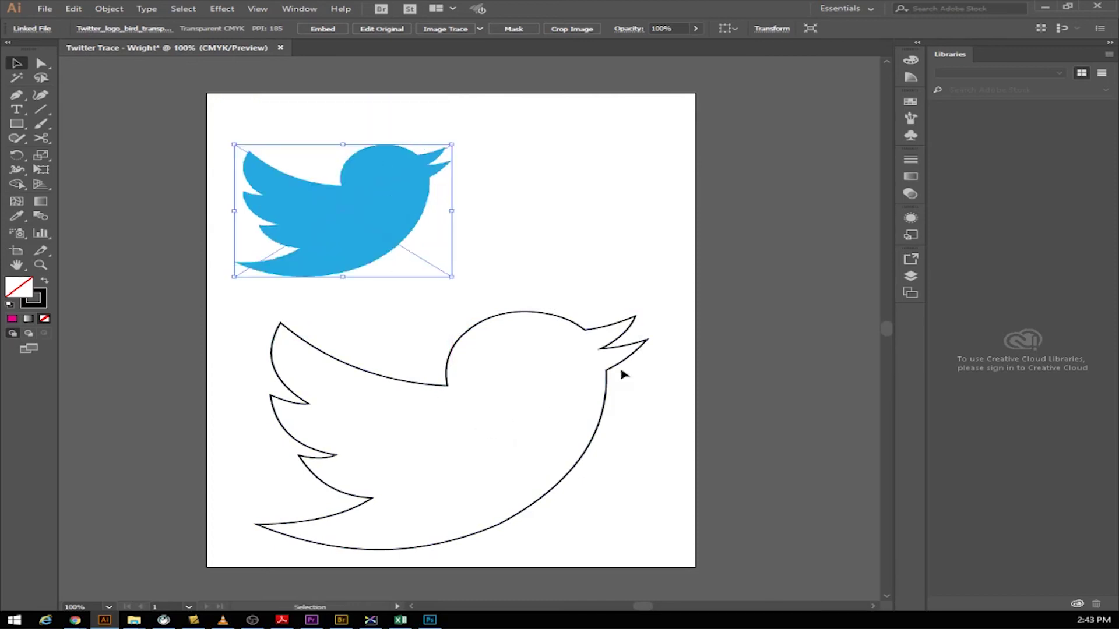
# Step: Fill the traced bird path with the green swatch
pyautogui.click(608, 388)
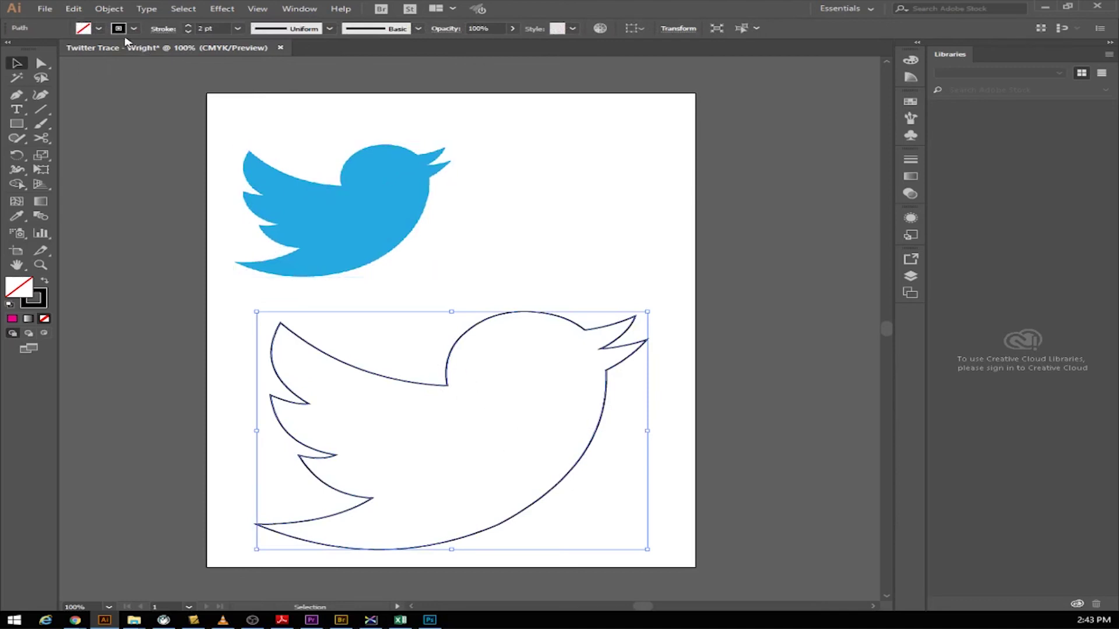
pyautogui.click(99, 28)
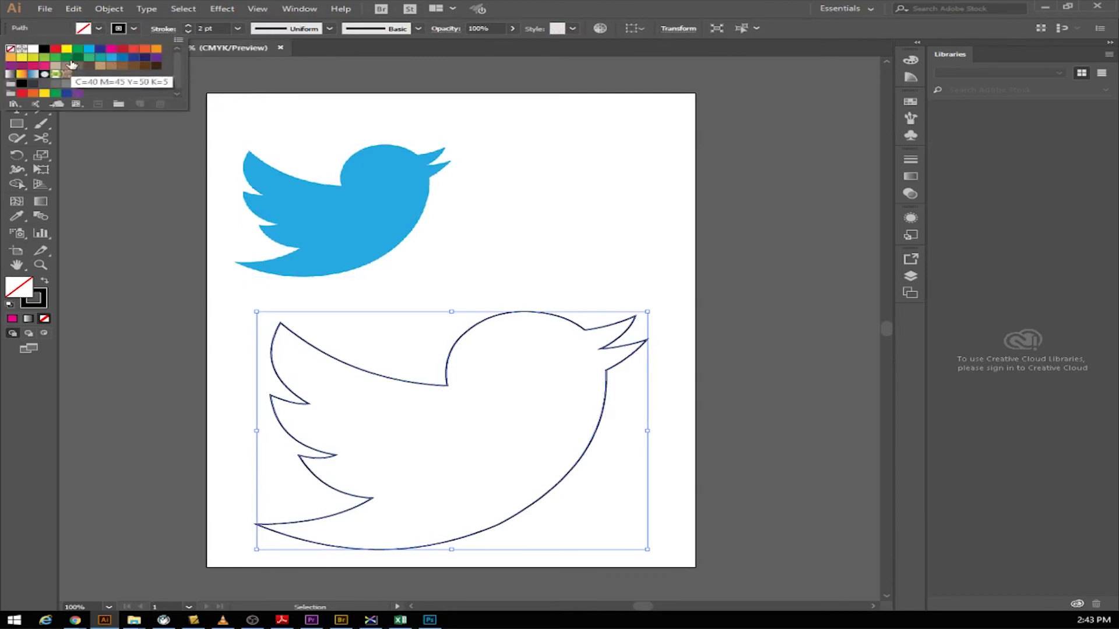
pyautogui.click(77, 48)
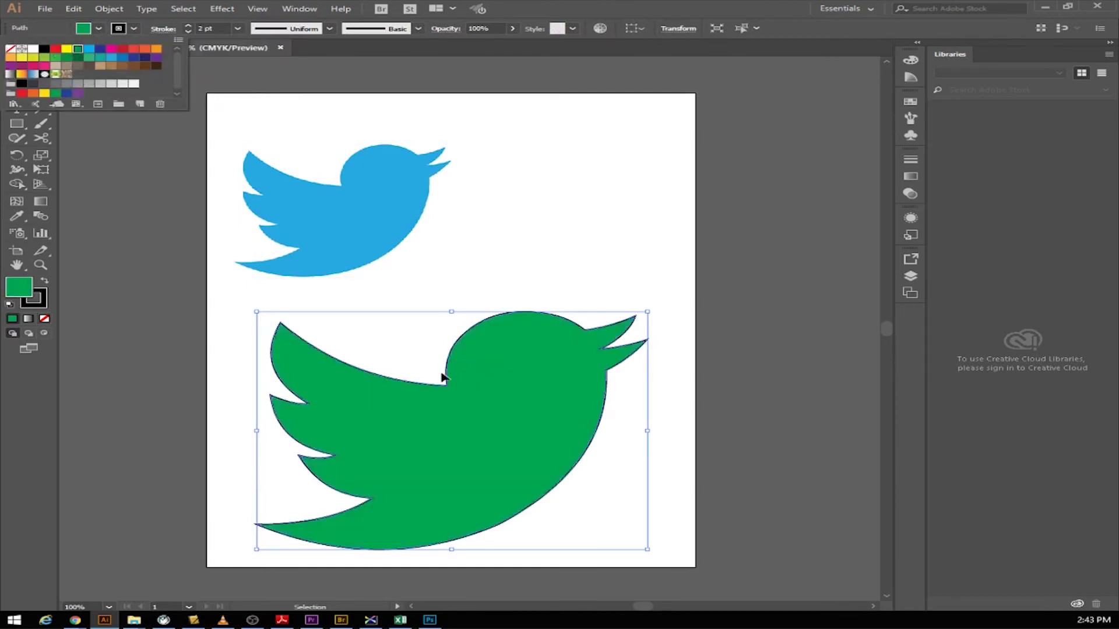
pyautogui.click(446, 374)
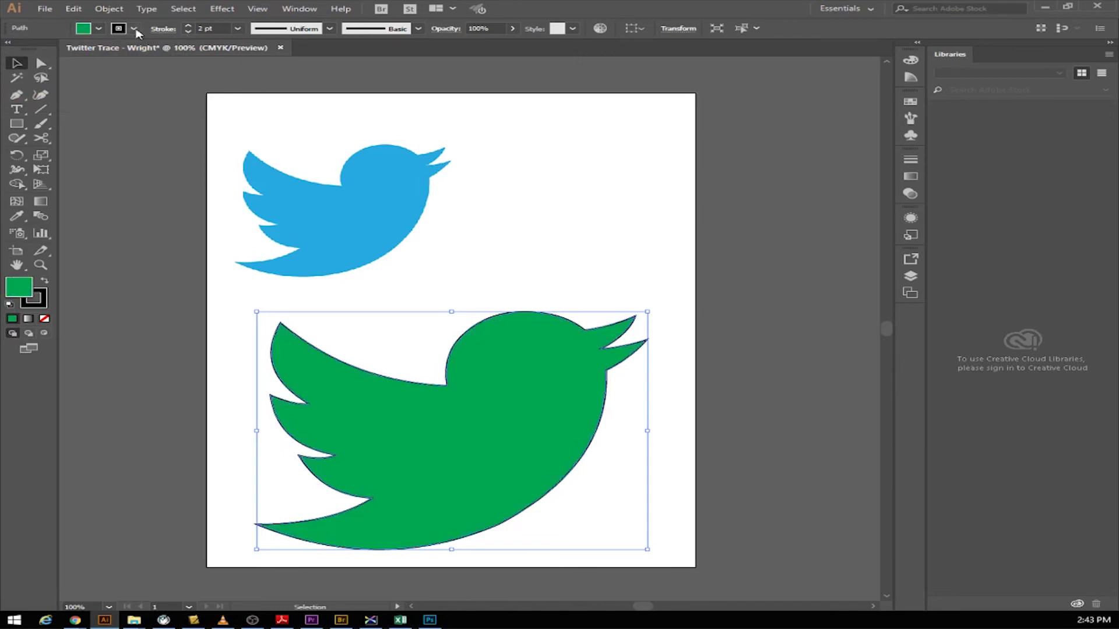
# Step: Set the traced bird's black stroke to 5 pt and deselect the path
pyautogui.click(187, 25)
pyautogui.click(187, 26)
pyautogui.click(188, 26)
pyautogui.click(592, 293)
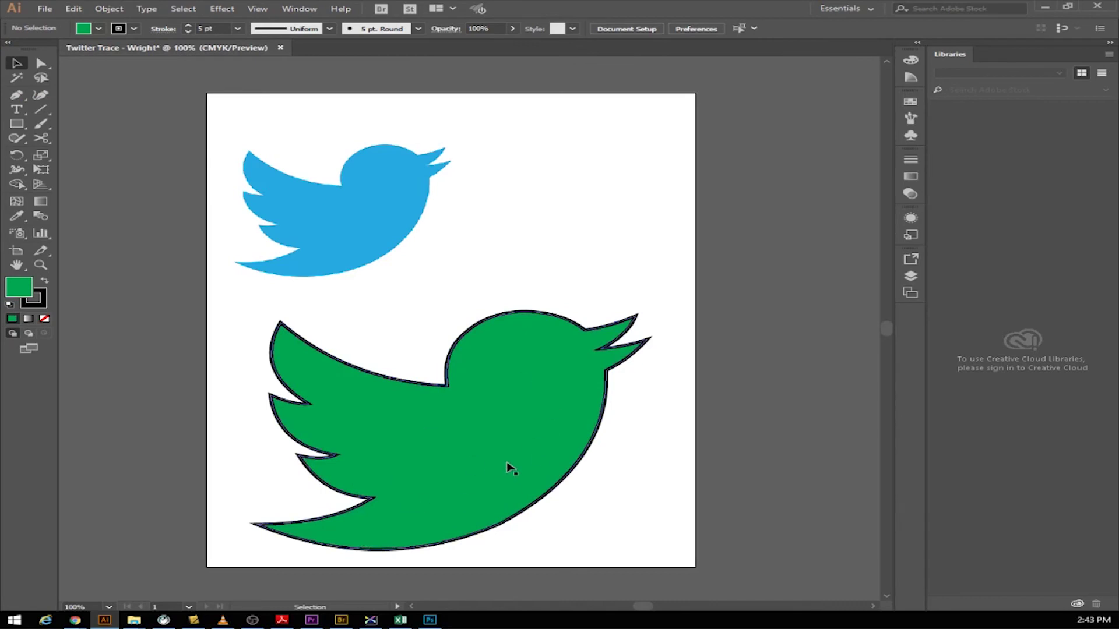
# Step: Shift the blue bird image slightly down and add the text TWITTER TRACE ASSIGNMENT above it
pyautogui.moveTo(382, 211); pyautogui.dragTo(390, 218)
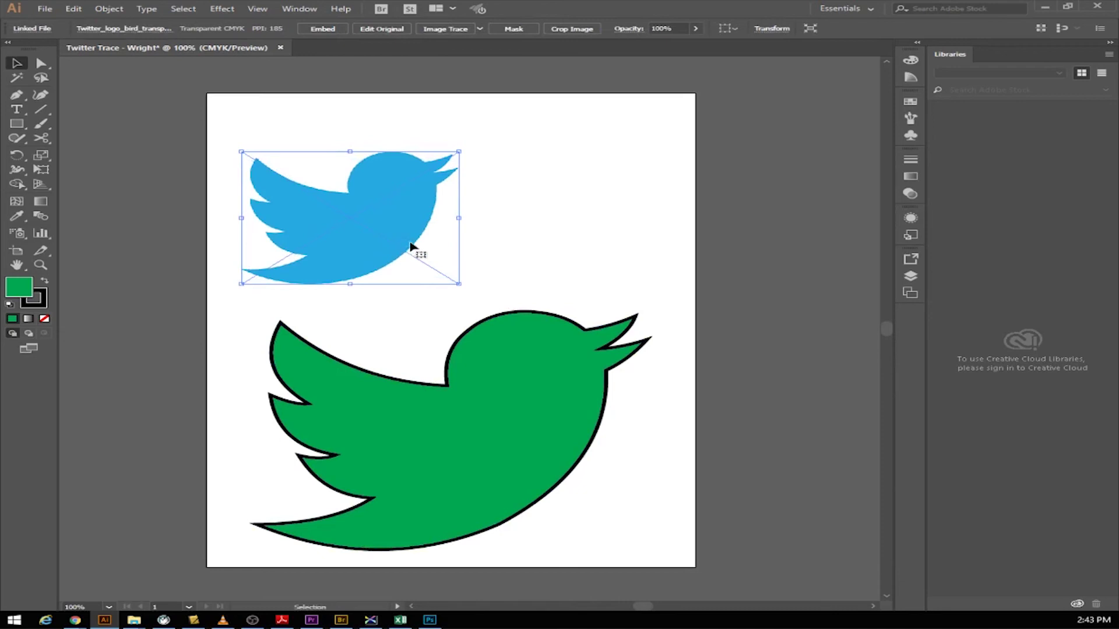
pyautogui.moveTo(392, 222); pyautogui.dragTo(396, 232)
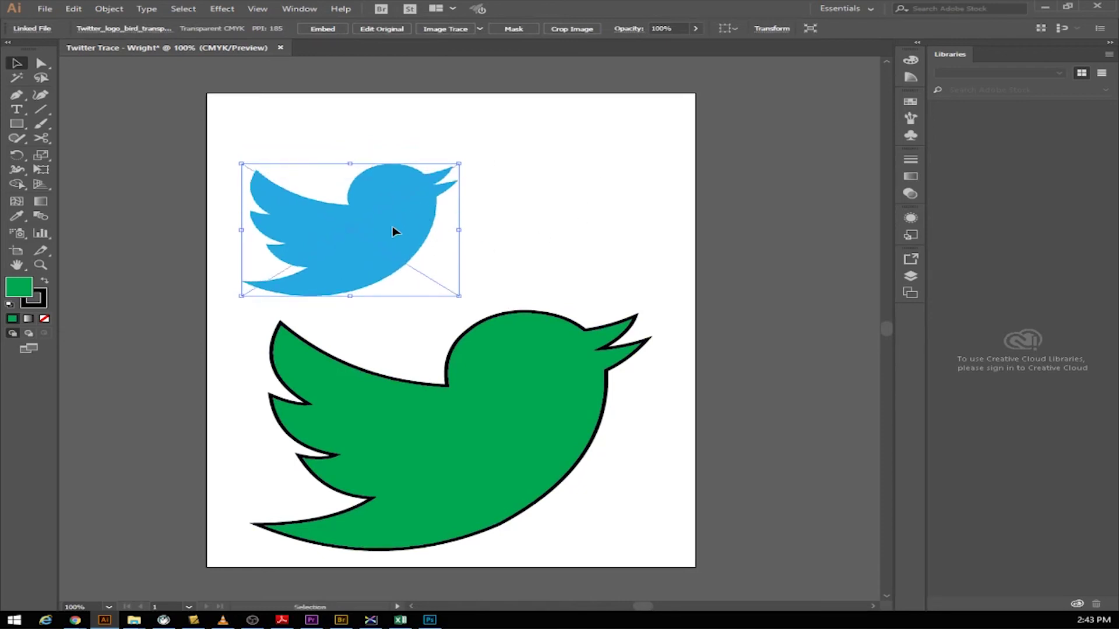
pyautogui.click(17, 109)
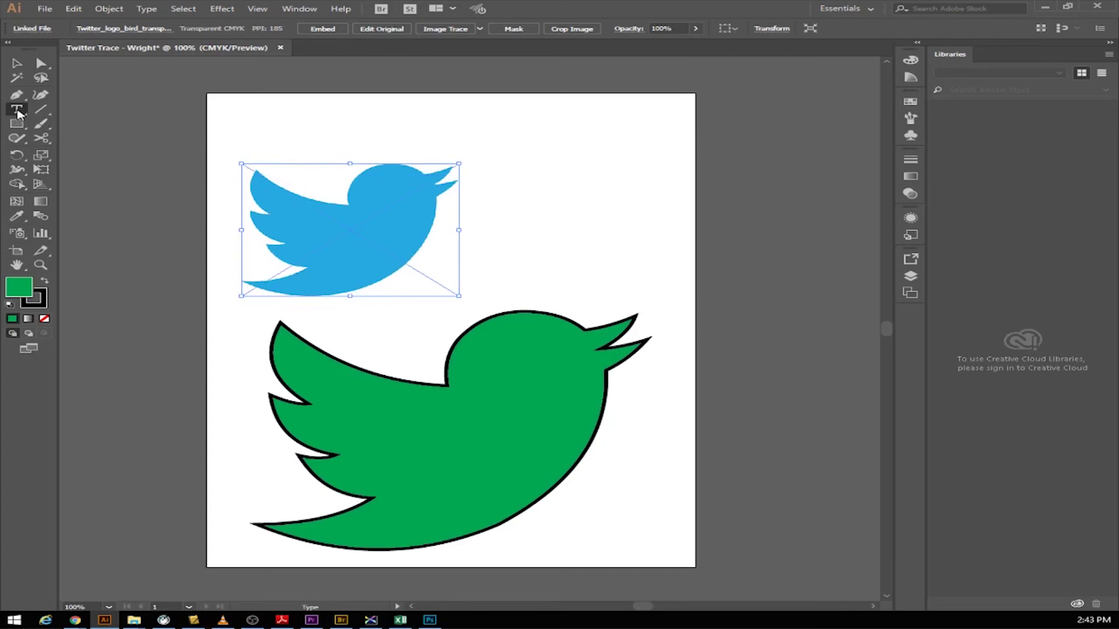
pyautogui.click(284, 123)
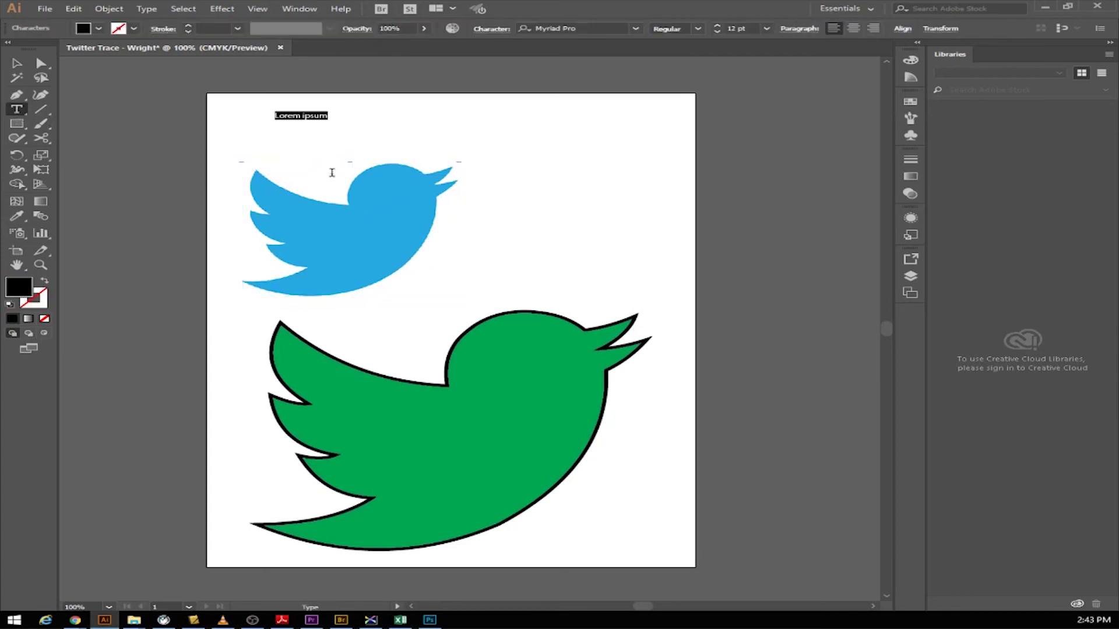
pyautogui.write('TWITTER TRA')
pyautogui.write('CE ASSIGNMNETS')
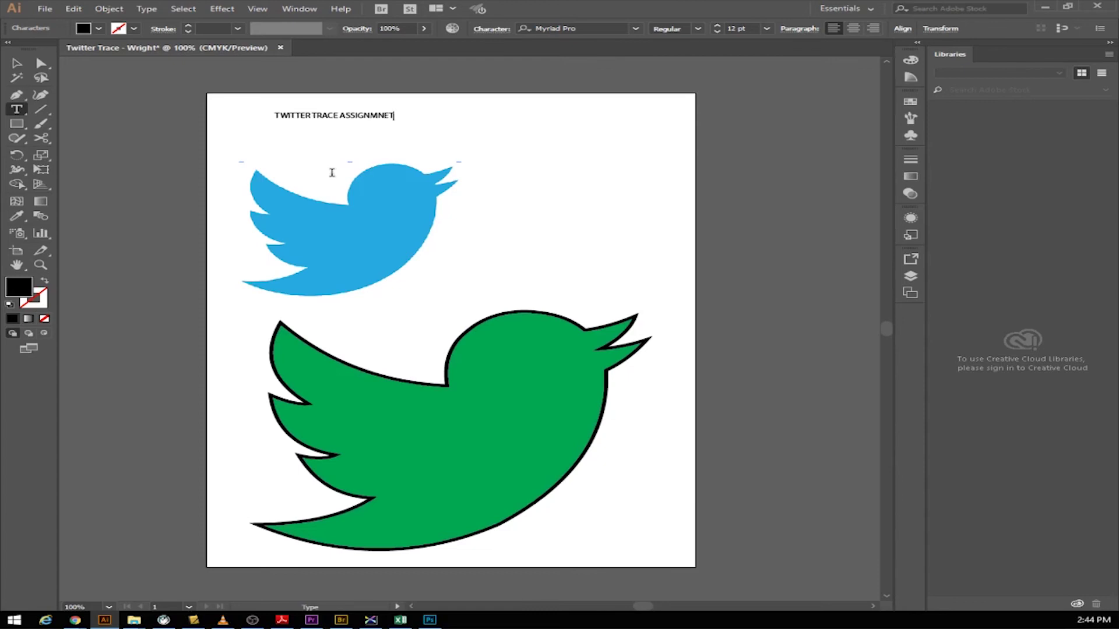
pyautogui.write('NT')
# Step: Enlarge the title text to about 38 pt and centre it across the top of the artboard
pyautogui.click(20, 66)
pyautogui.moveTo(394, 122); pyautogui.dragTo(661, 198)
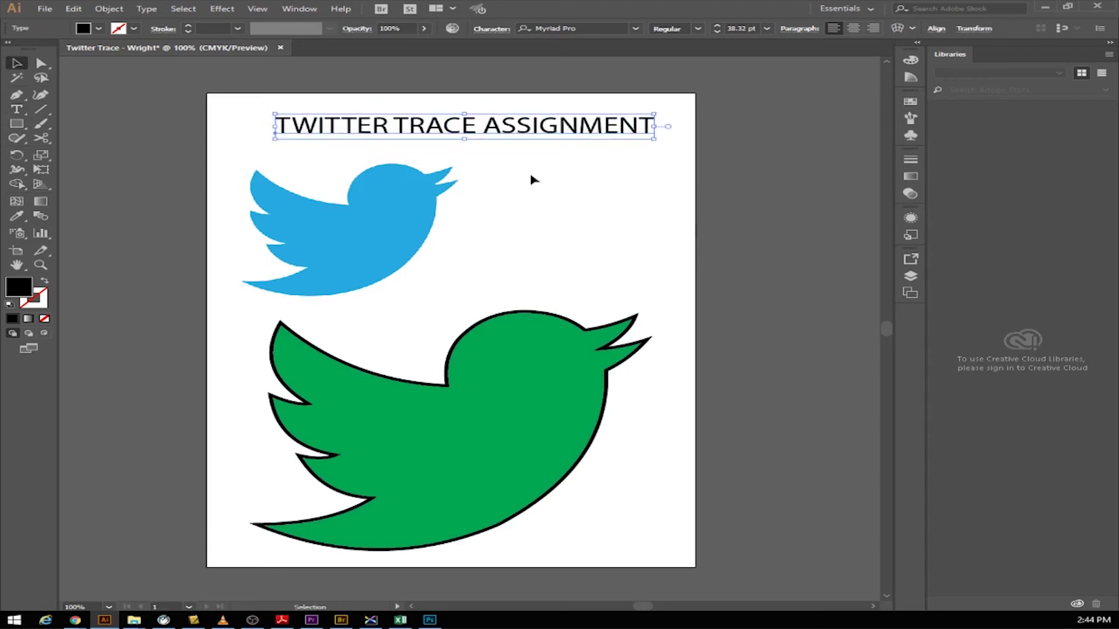
pyautogui.moveTo(487, 131); pyautogui.dragTo(470, 126)
# Step: Add the label ORIGINAL above the blue bird's wing and enlarge it to about 27 pt
pyautogui.click(17, 109)
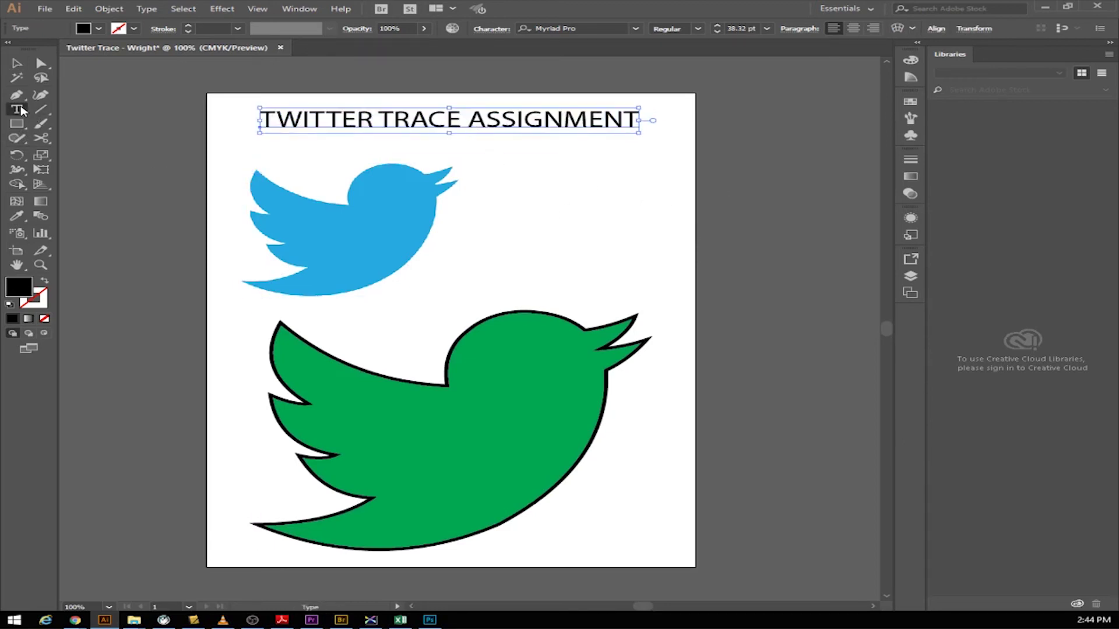
pyautogui.click(269, 163)
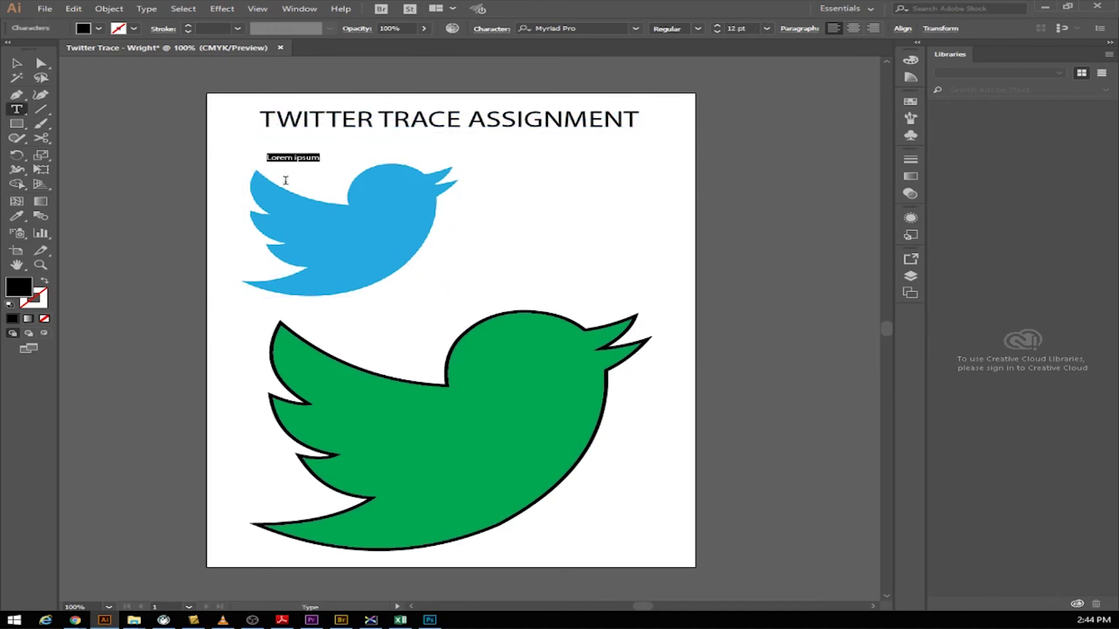
pyautogui.write('ORIGINAL')
pyautogui.click(16, 64)
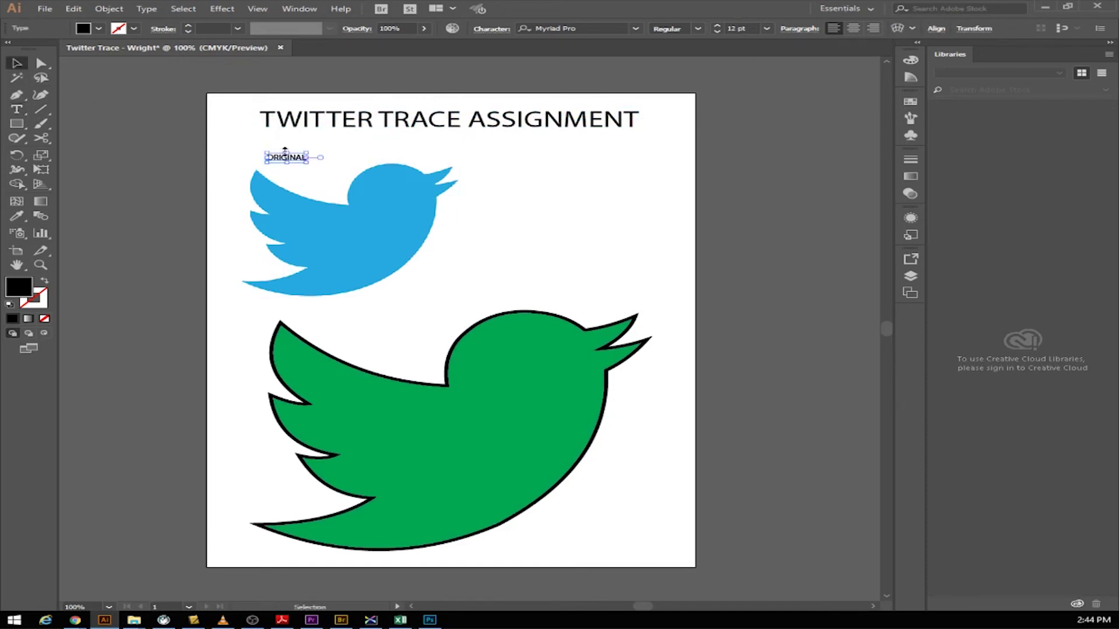
pyautogui.moveTo(309, 161)
pyautogui.mouseDown()
pyautogui.moveTo(360, 175)
pyautogui.moveTo(290, 166)
pyautogui.moveTo(309, 164)
pyautogui.mouseUp()
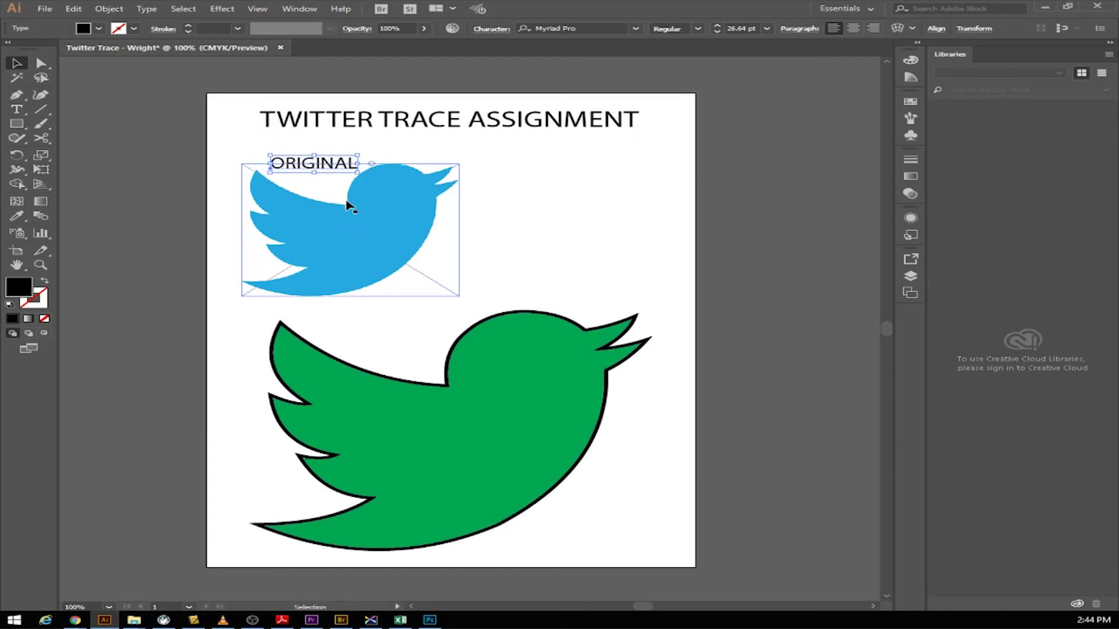
# Step: Nudge the ORIGINAL label slightly up and to the left above the blue bird, and deselect it
pyautogui.press('Left')
pyautogui.press('Left')
pyautogui.press('Left')
pyautogui.press('Left')
pyautogui.press('Left')
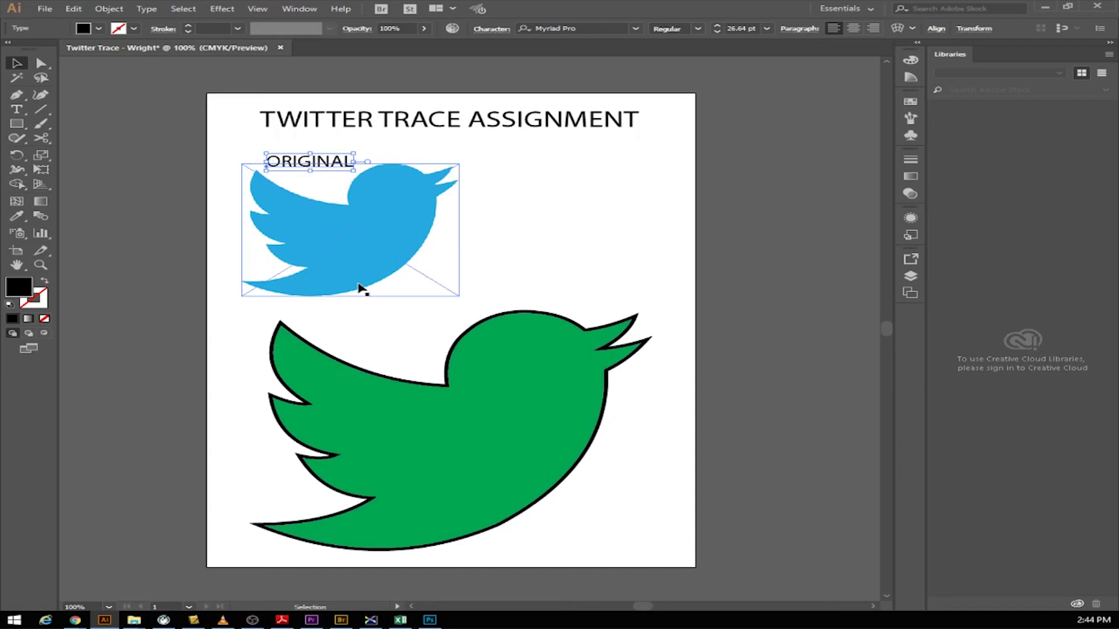
pyautogui.click(532, 180)
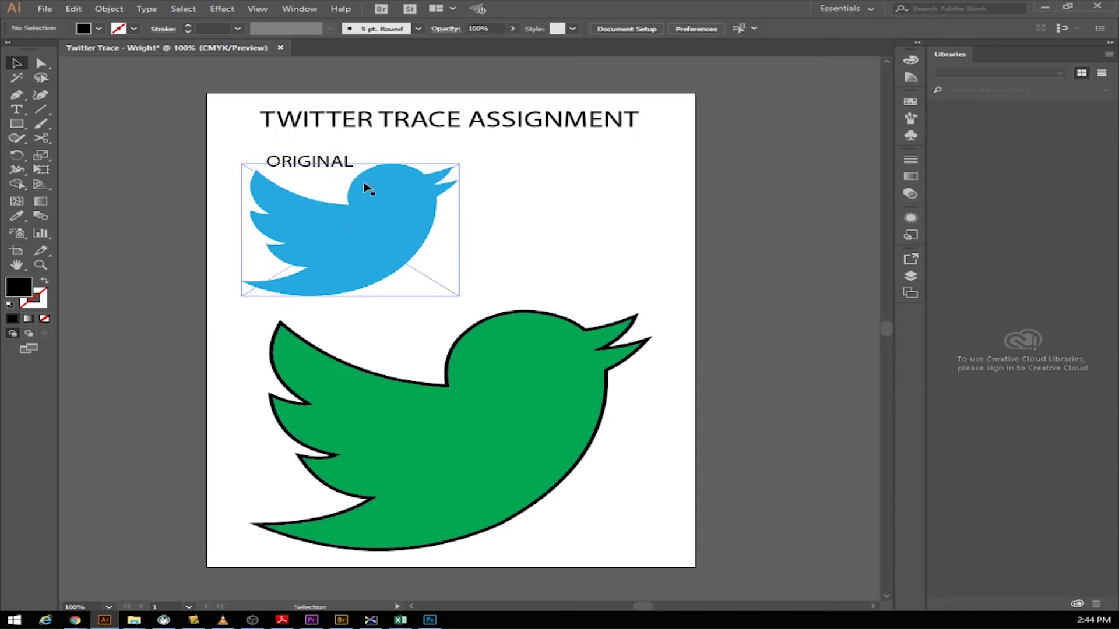
# Step: Duplicate the ORIGINAL label above the green bird's wing, change the copy's text to TRACE and shift it slightly toward the head
pyautogui.click(317, 161)
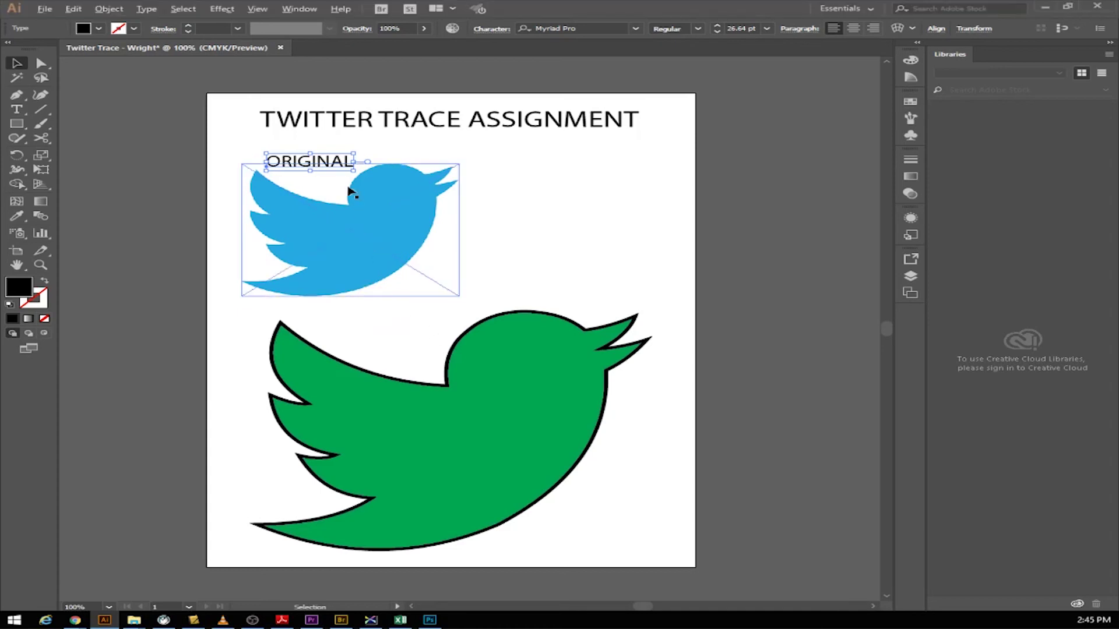
pyautogui.moveTo(336, 161); pyautogui.dragTo(421, 345)
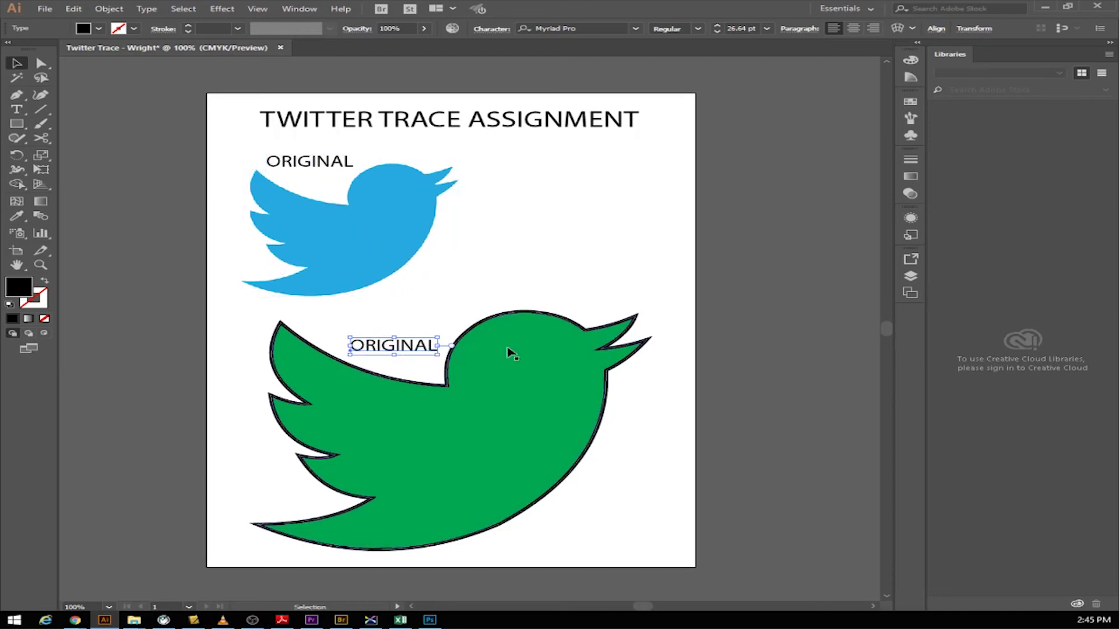
pyautogui.doubleClick(416, 349)
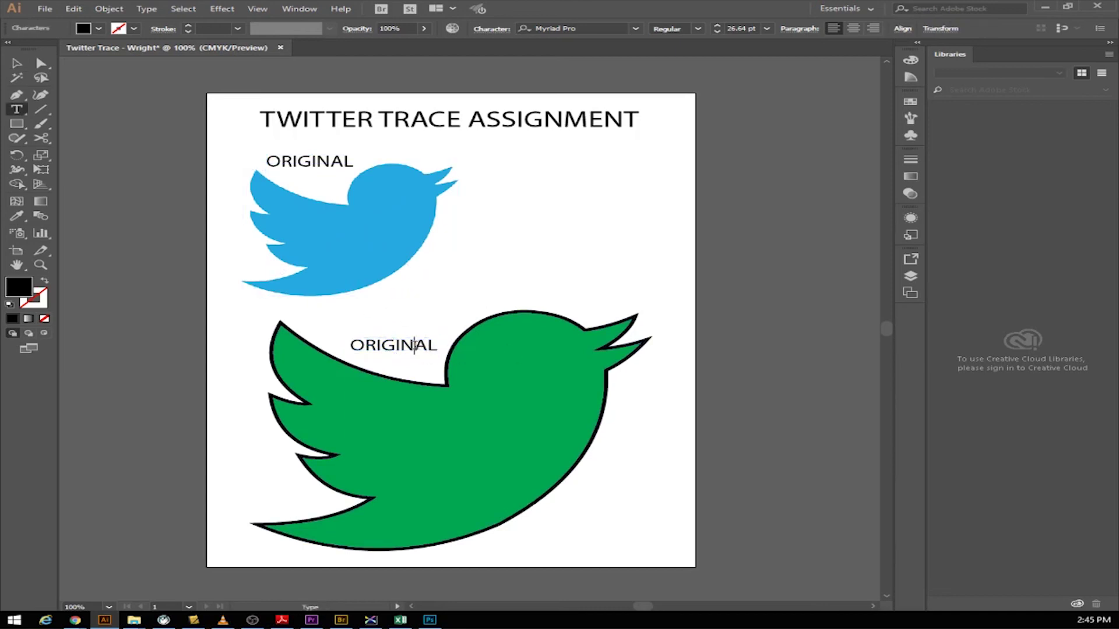
pyautogui.moveTo(437, 348); pyautogui.dragTo(337, 345)
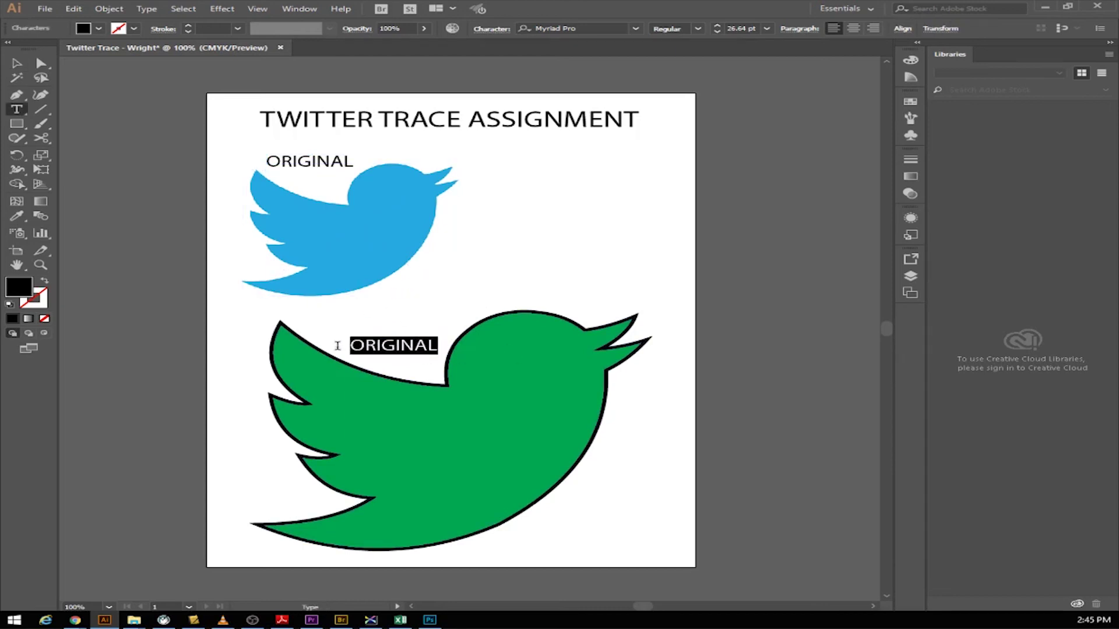
pyautogui.write('TRACW')
pyautogui.press('BackSpace')
pyautogui.write('W')
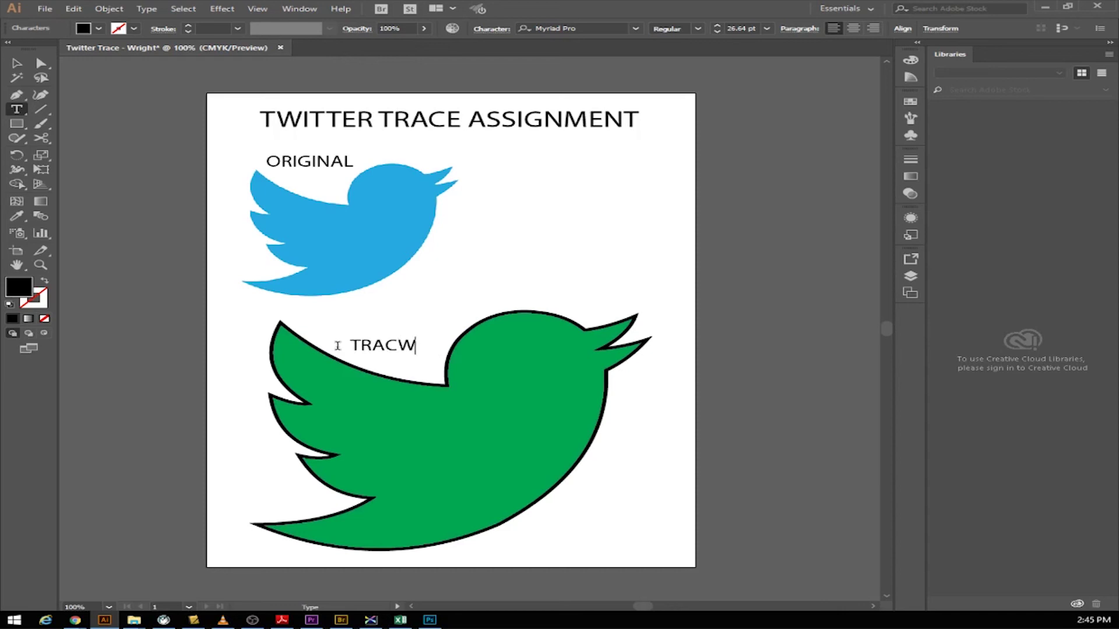
pyautogui.press('BackSpace')
pyautogui.write('E')
pyautogui.click(16, 63)
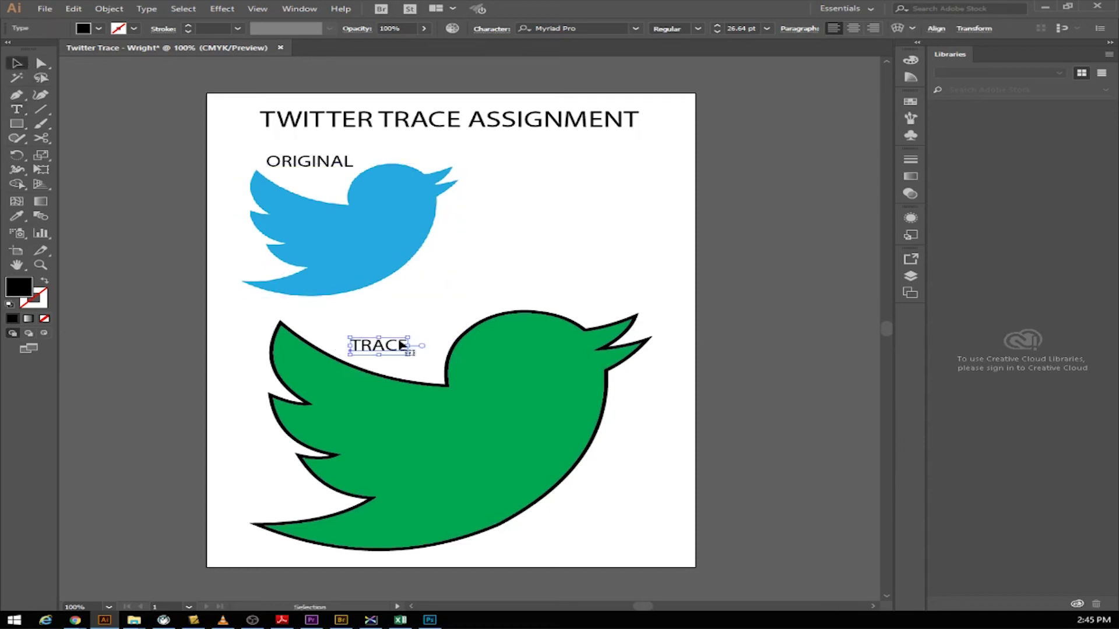
pyautogui.moveTo(403, 346); pyautogui.dragTo(417, 347)
# Step: Duplicate the TRACE label to the right of the blue bird and replace its text with the teacher's name and, on a second line, Block 4
pyautogui.moveTo(412, 350)
pyautogui.mouseDown()
pyautogui.moveTo(495, 287)
pyautogui.moveTo(562, 182)
pyautogui.moveTo(539, 172)
pyautogui.moveTo(582, 172)
pyautogui.mouseUp()
pyautogui.doubleClick(540, 175)
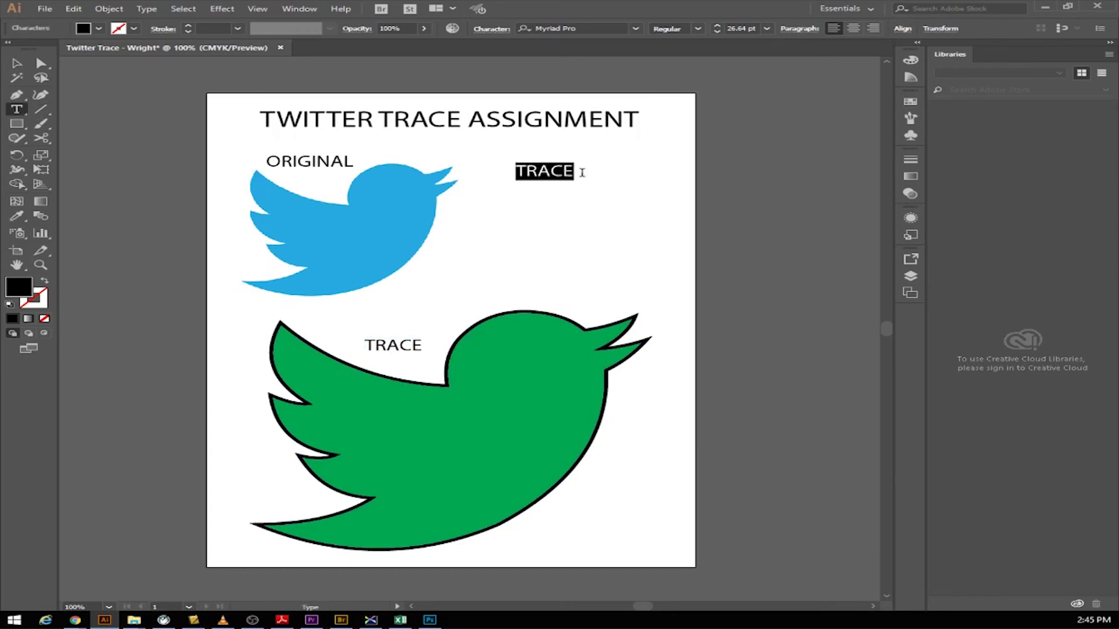
pyautogui.write('M')
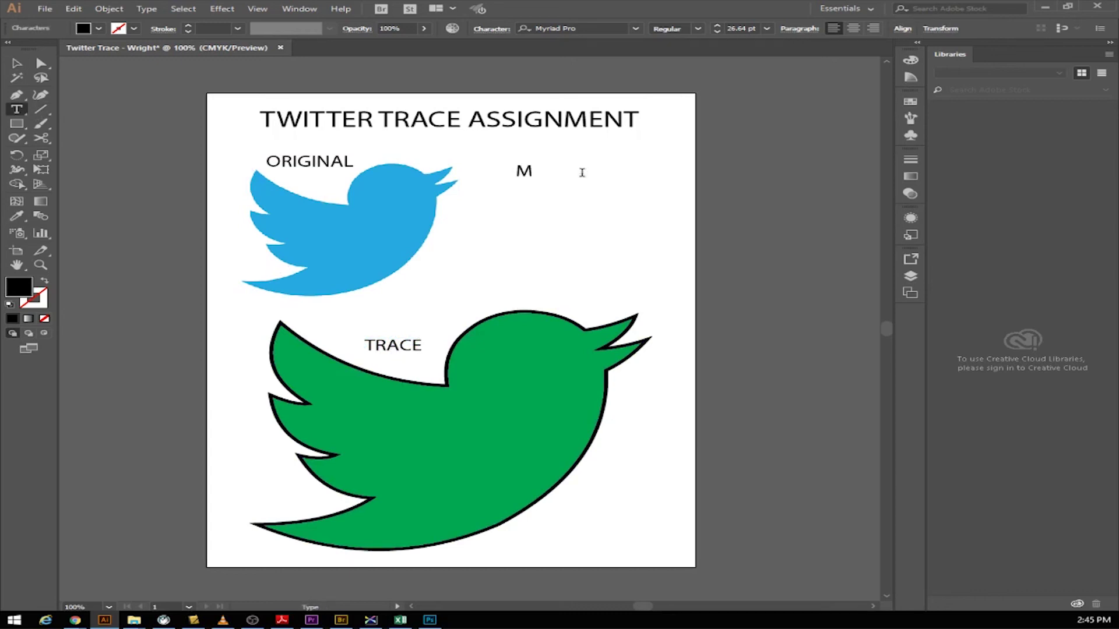
pyautogui.write('r. WRight')
pyautogui.press('BackSpace')
pyautogui.press('BackSpace')
pyautogui.press('BackSpace')
pyautogui.press('BackSpace')
pyautogui.press('BackSpace')
pyautogui.write('right')
pyautogui.press('Return')
pyautogui.write('Block4')
# Step: Centre-align both lines of the name block beside the blue bird
pyautogui.click(564, 191)
pyautogui.moveTo(590, 192); pyautogui.dragTo(499, 170)
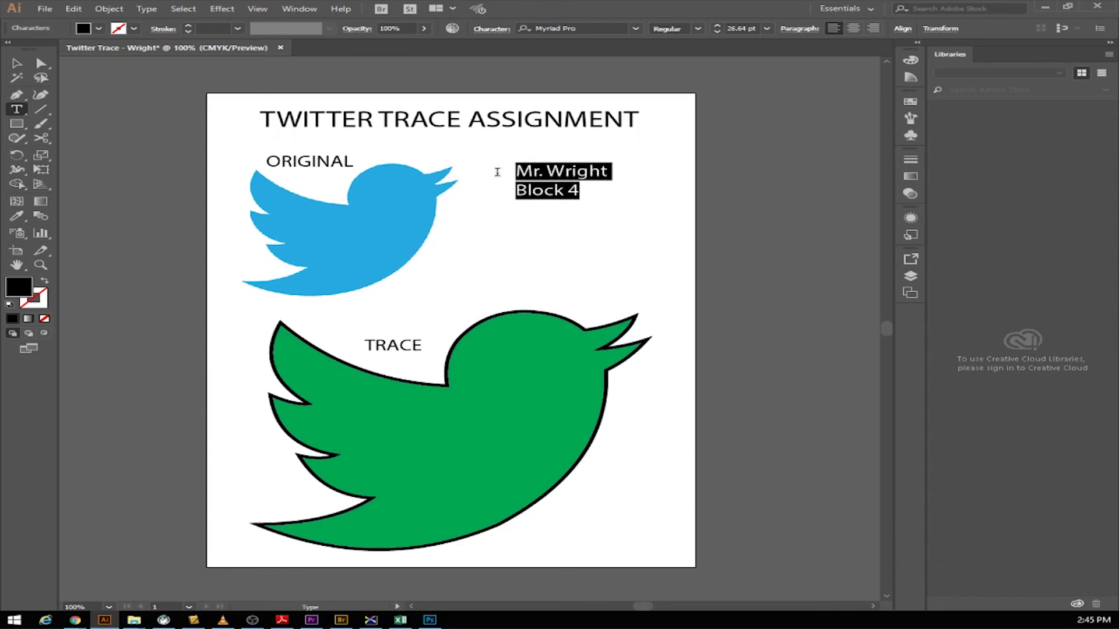
pyautogui.click(854, 28)
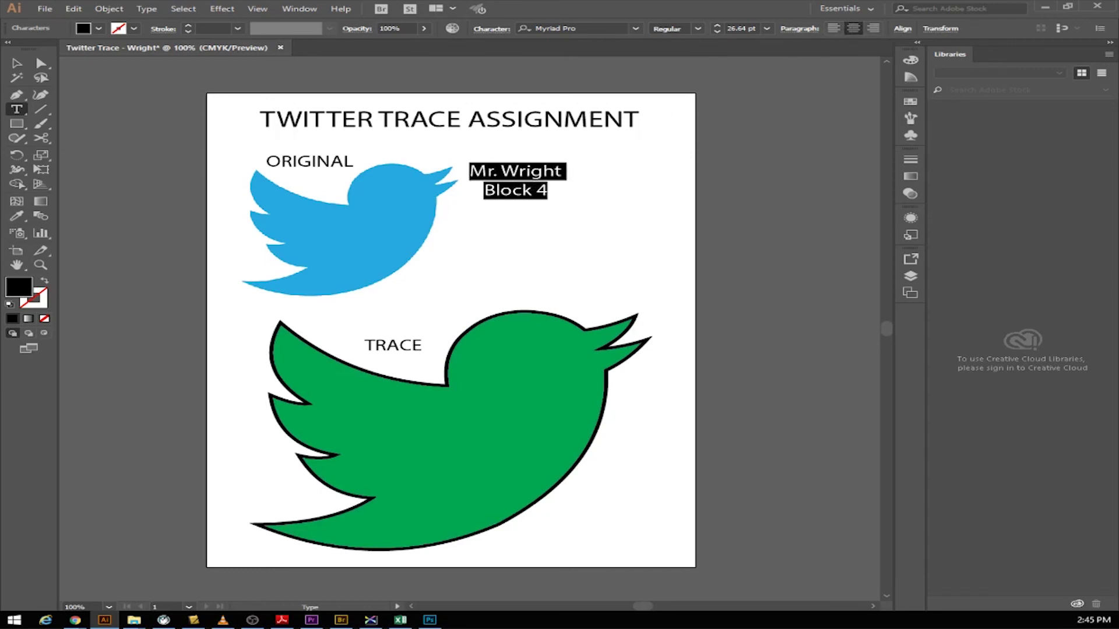
# Step: Enlarge the name block to about 37 pt and centre it in the empty space beside the blue bird
pyautogui.click(17, 63)
pyautogui.moveTo(524, 174); pyautogui.dragTo(644, 254)
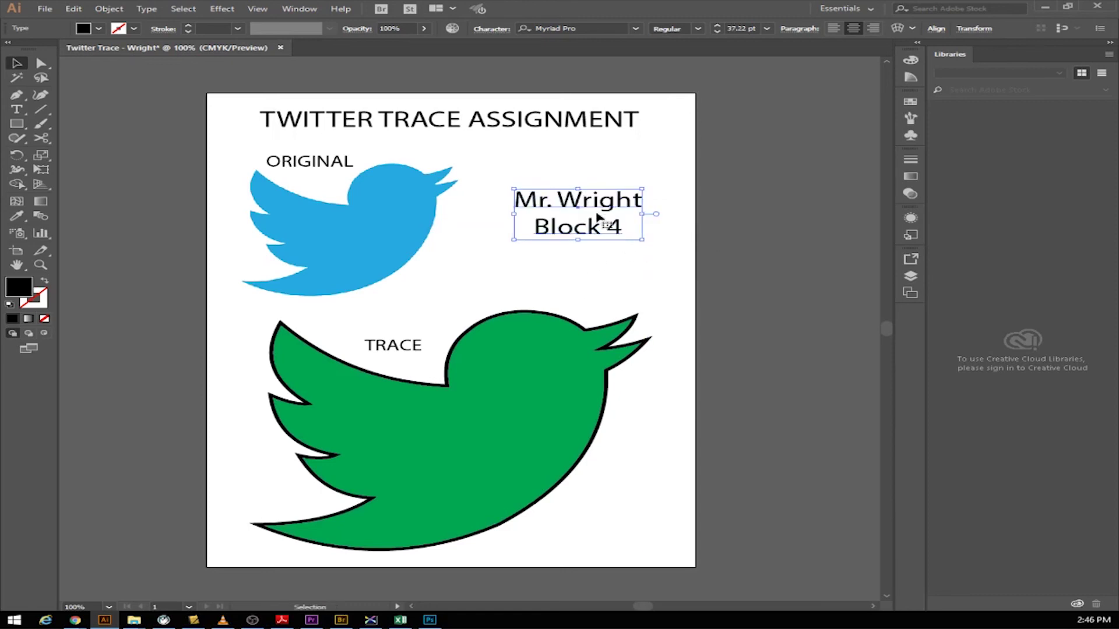
pyautogui.moveTo(594, 203); pyautogui.dragTo(581, 202)
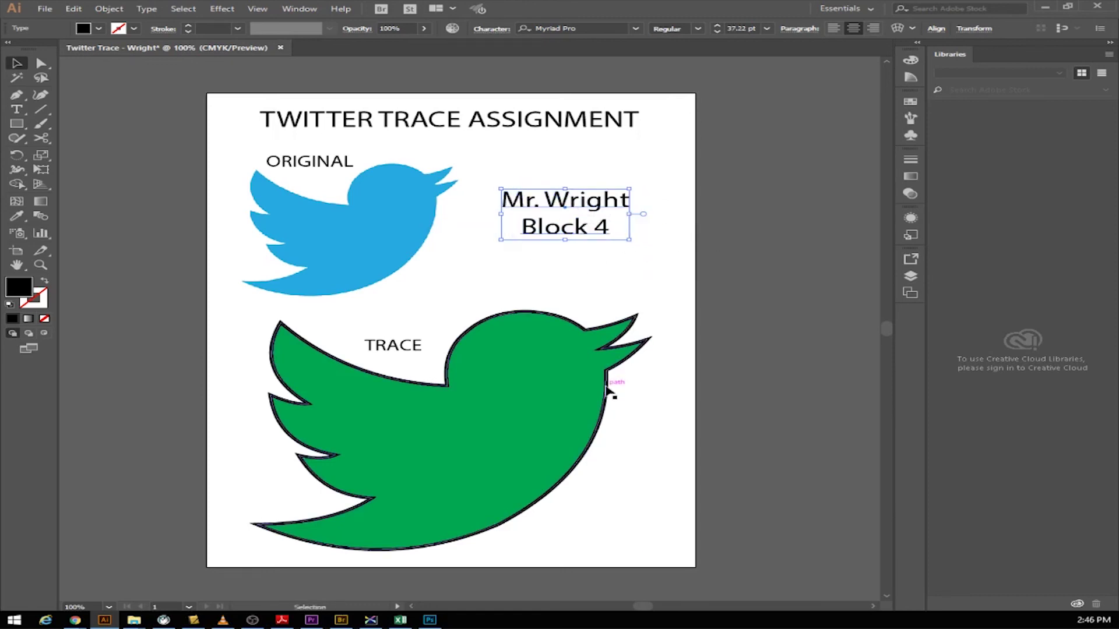
pyautogui.scroll(-1, 609, 391)
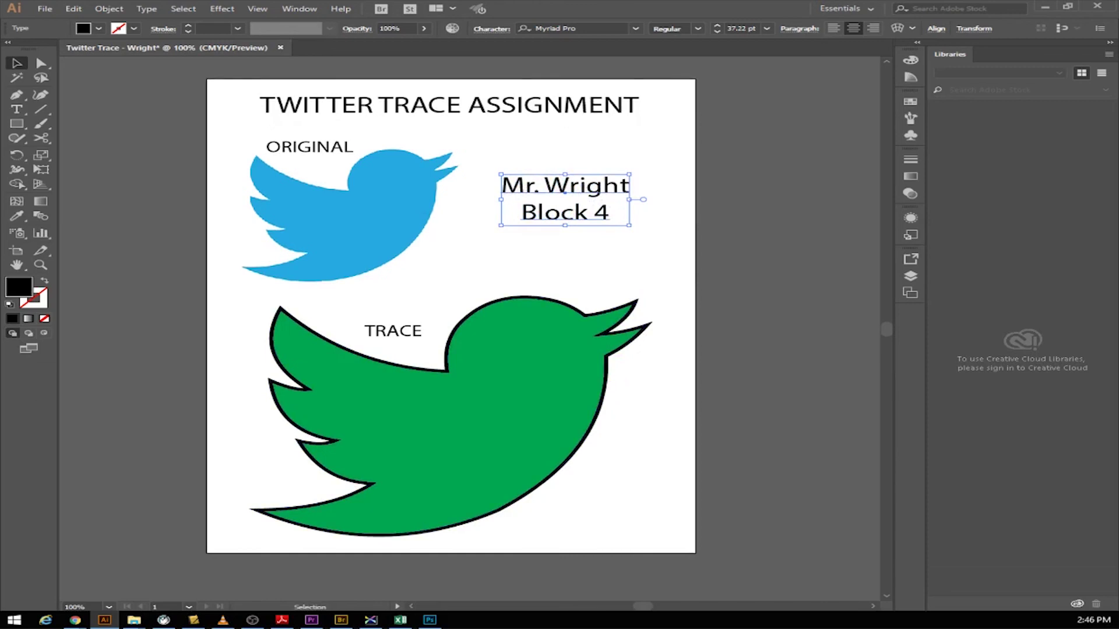
# Step: Switch to Chrome and open the COM1165: Printing 1 page under Comtech 10 on the Jasper Place Media Communications site
pyautogui.click(75, 620)
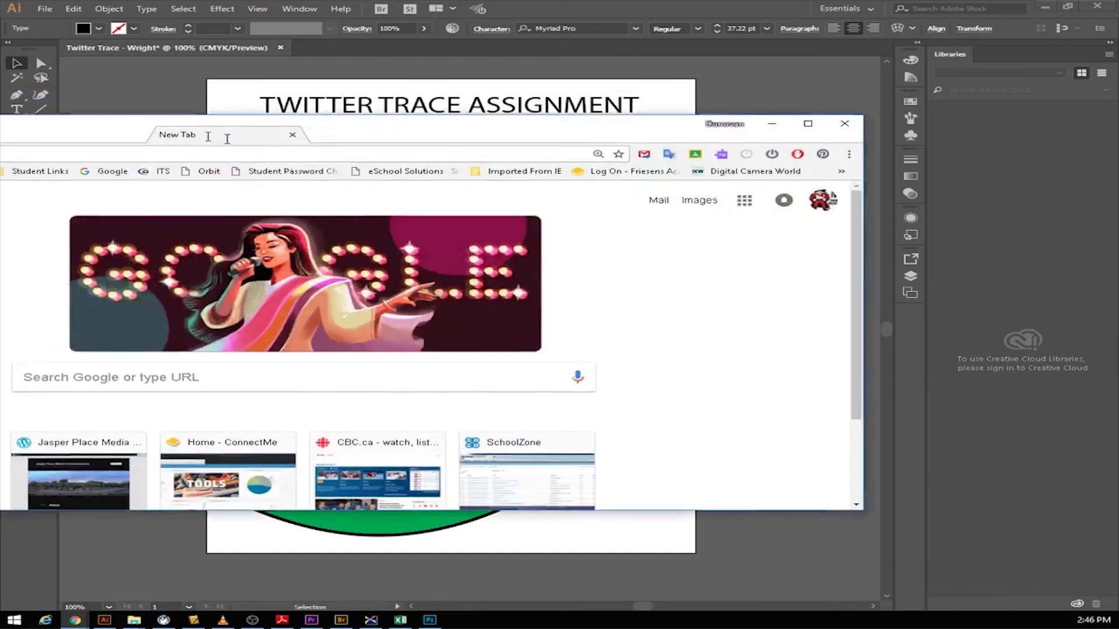
pyautogui.click(348, 381)
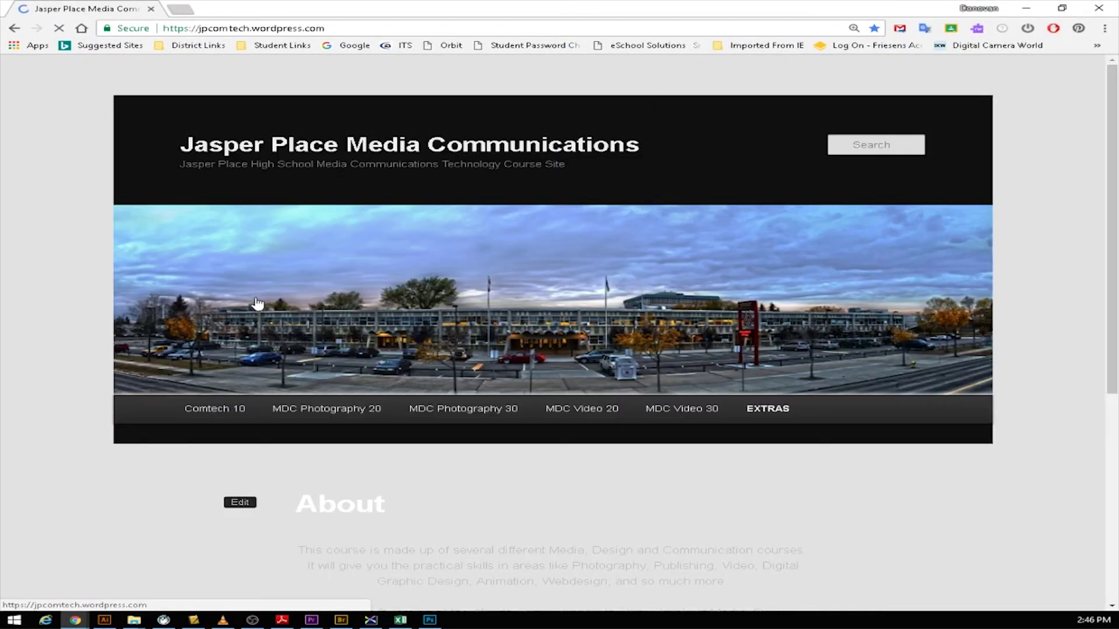
pyautogui.moveTo(231, 413)
pyautogui.scroll(-2, 233, 407)
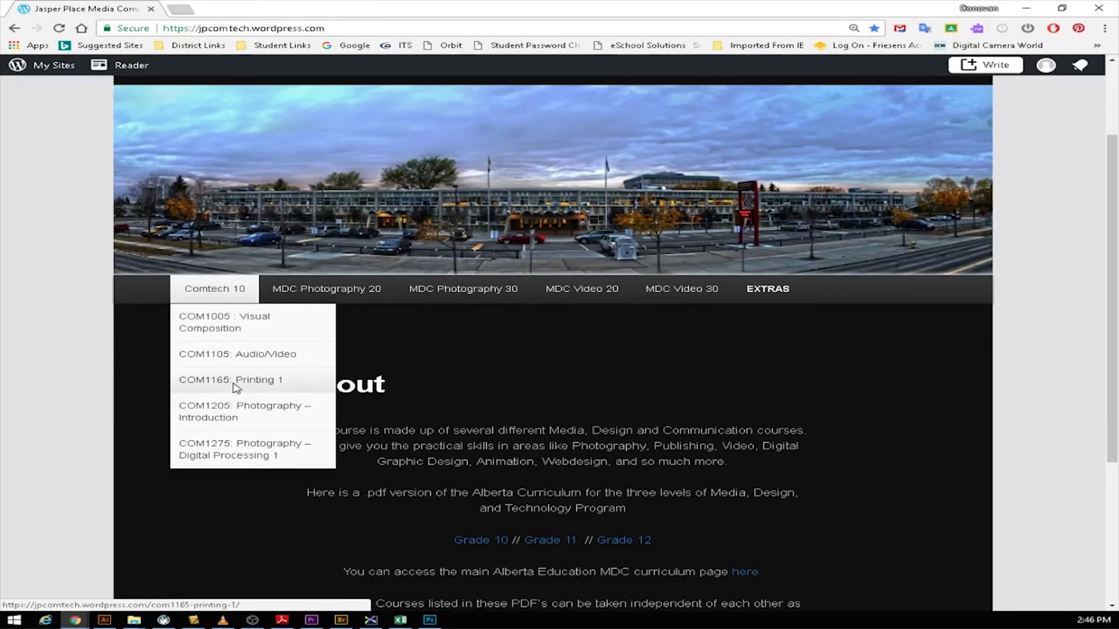
pyautogui.click(235, 384)
# Step: Review the Assignment #1a and #1b instructions and the example Twitter trace on the course page
pyautogui.scroll(-5, 665, 530)
pyautogui.scroll(-15, 664, 527)
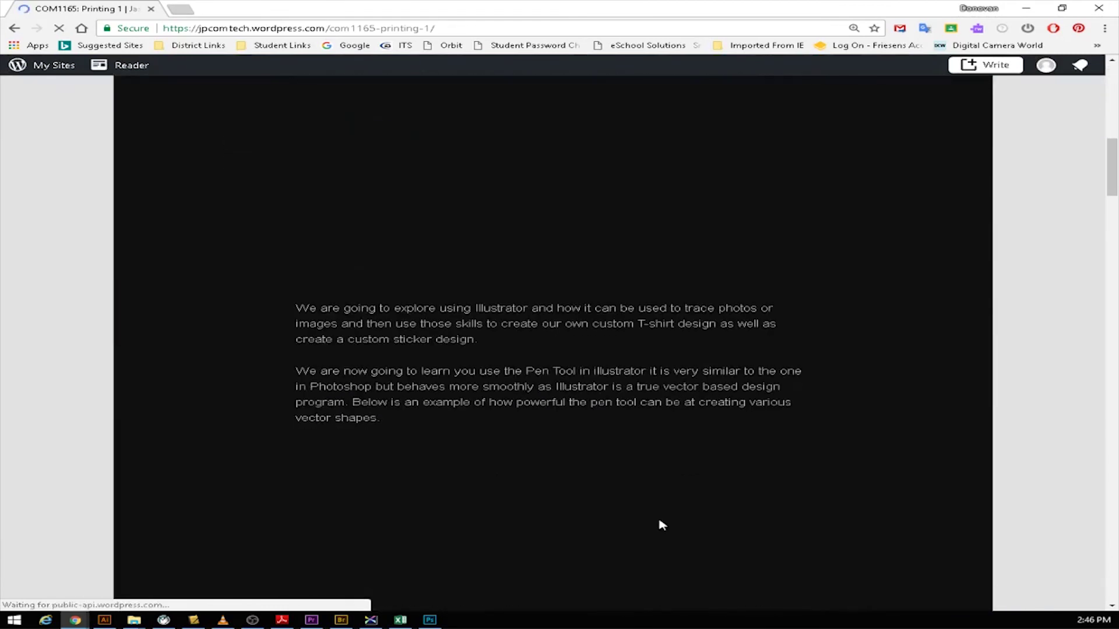
pyautogui.scroll(-6, 658, 523)
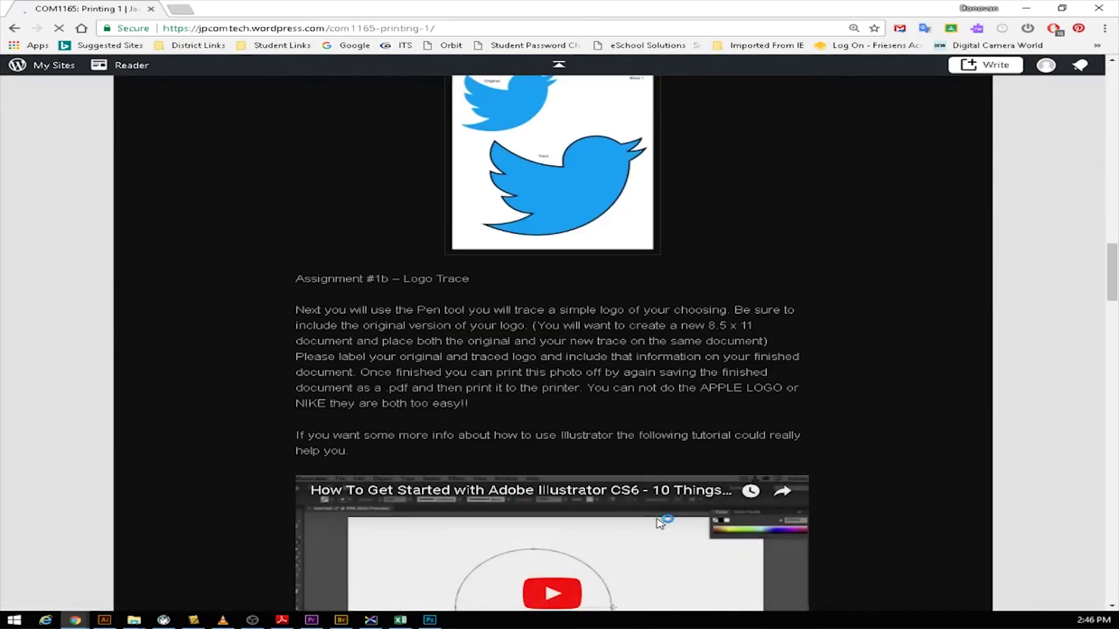
pyautogui.scroll(5, 578, 418)
pyautogui.scroll(-2, 579, 418)
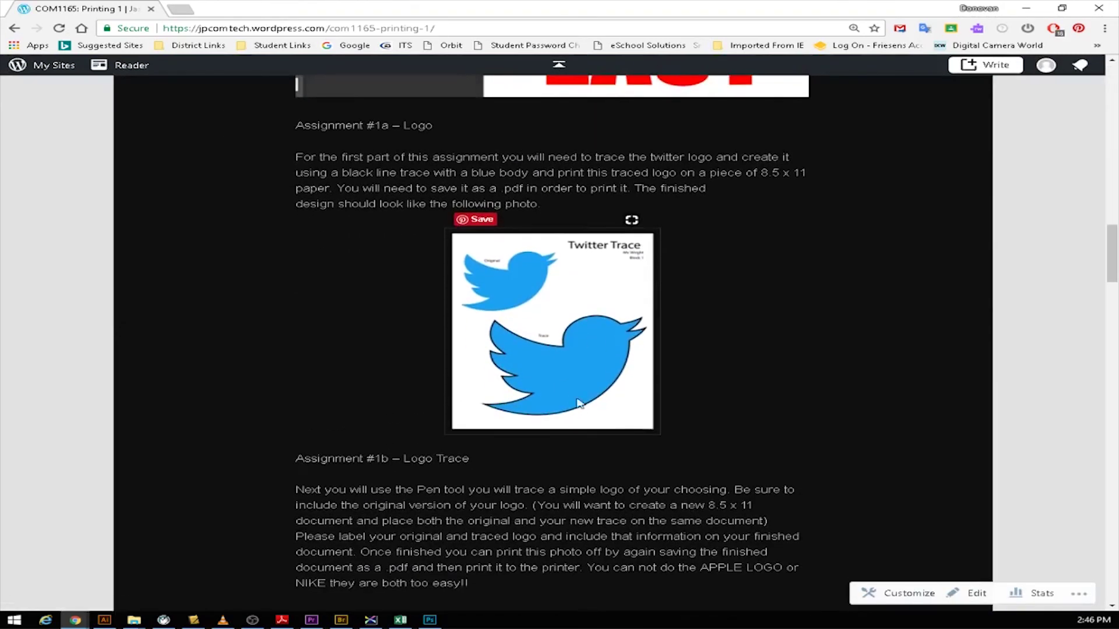
pyautogui.scroll(-2, 647, 354)
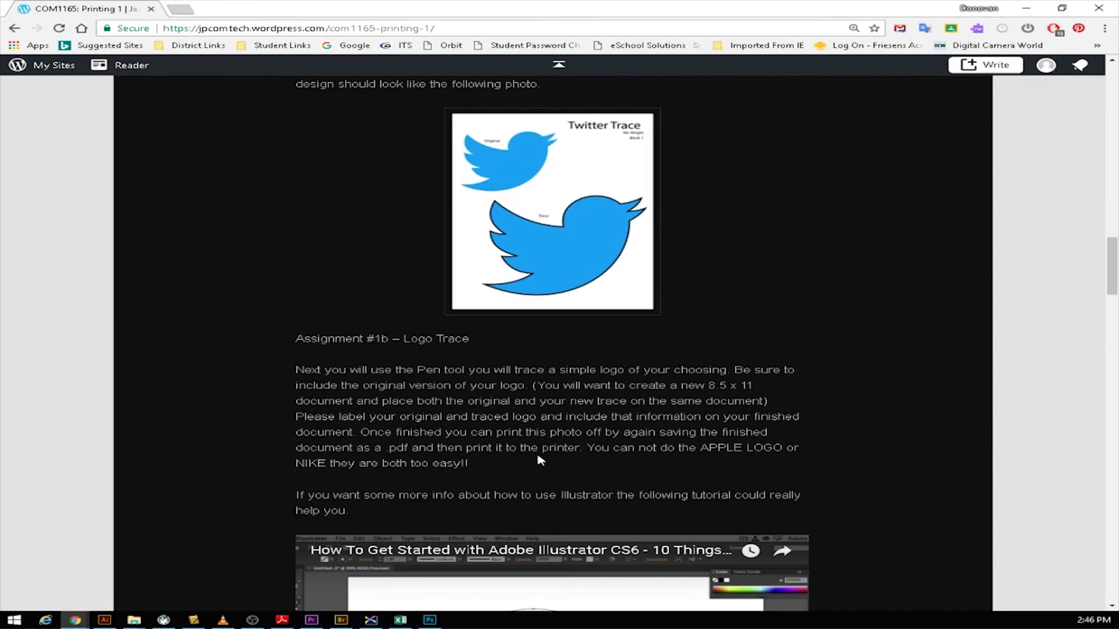
pyautogui.scroll(-2, 542, 461)
pyautogui.scroll(-3, 534, 366)
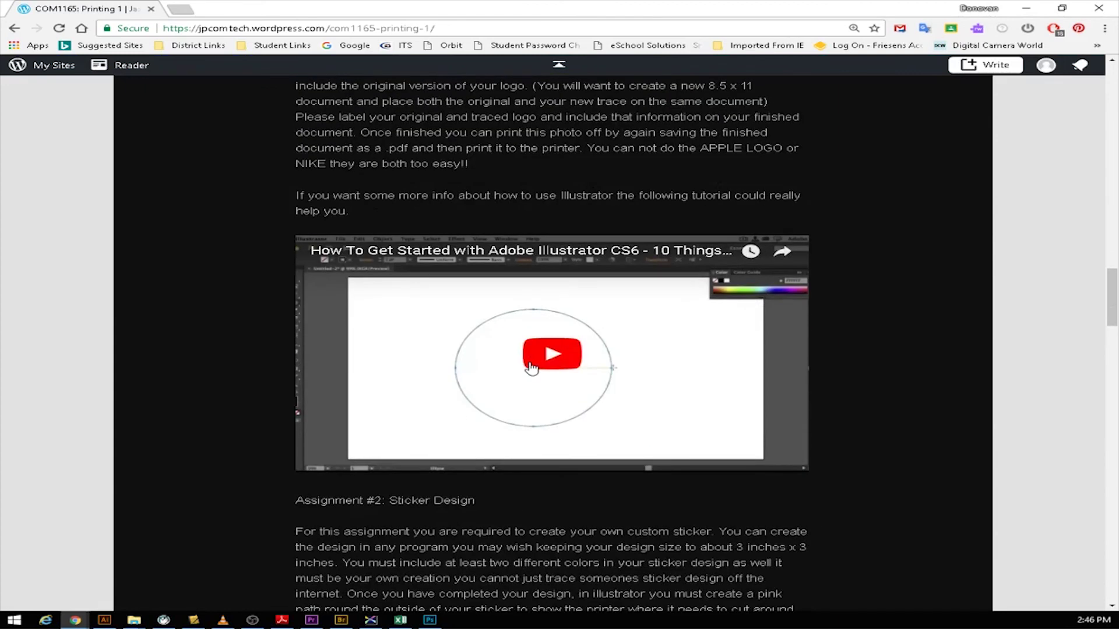
pyautogui.scroll(4, 531, 368)
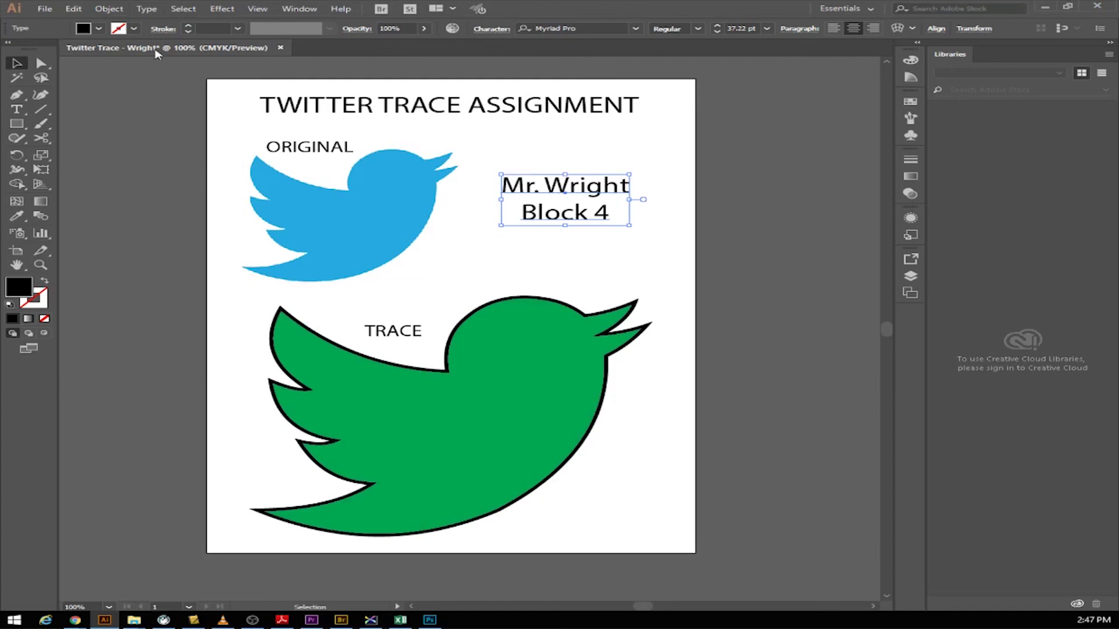
# Step: Switch back to Illustrator and save the document as an Adobe Illustrator (*.AI) file in Comtech, replacing the existing file with Illustrator CC compatibility
pyautogui.click(47, 9)
pyautogui.click(97, 119)
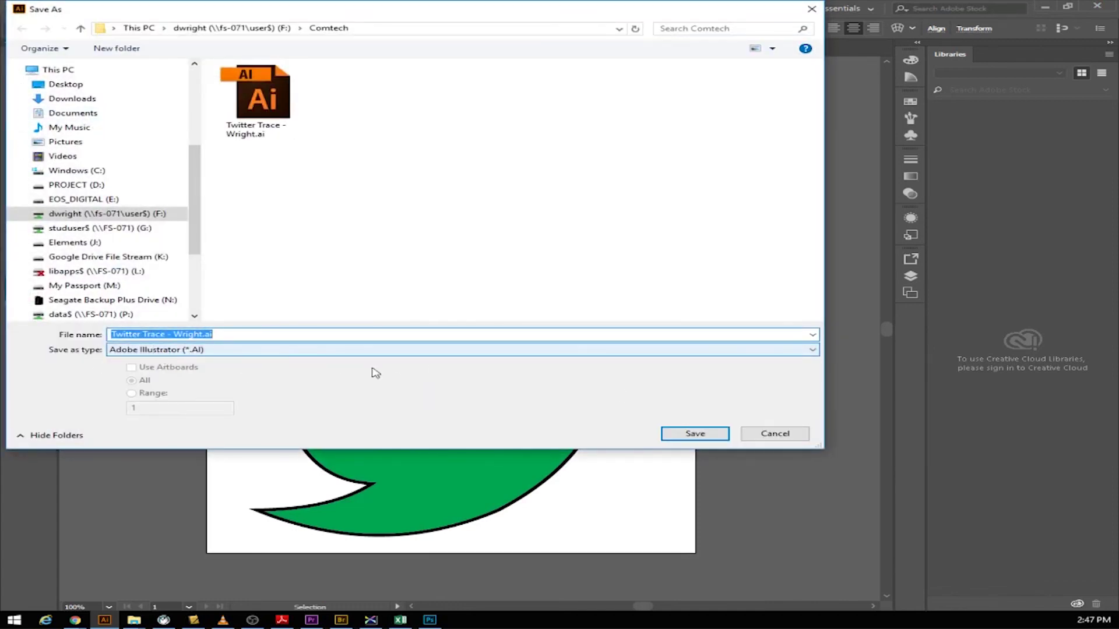
pyautogui.click(246, 352)
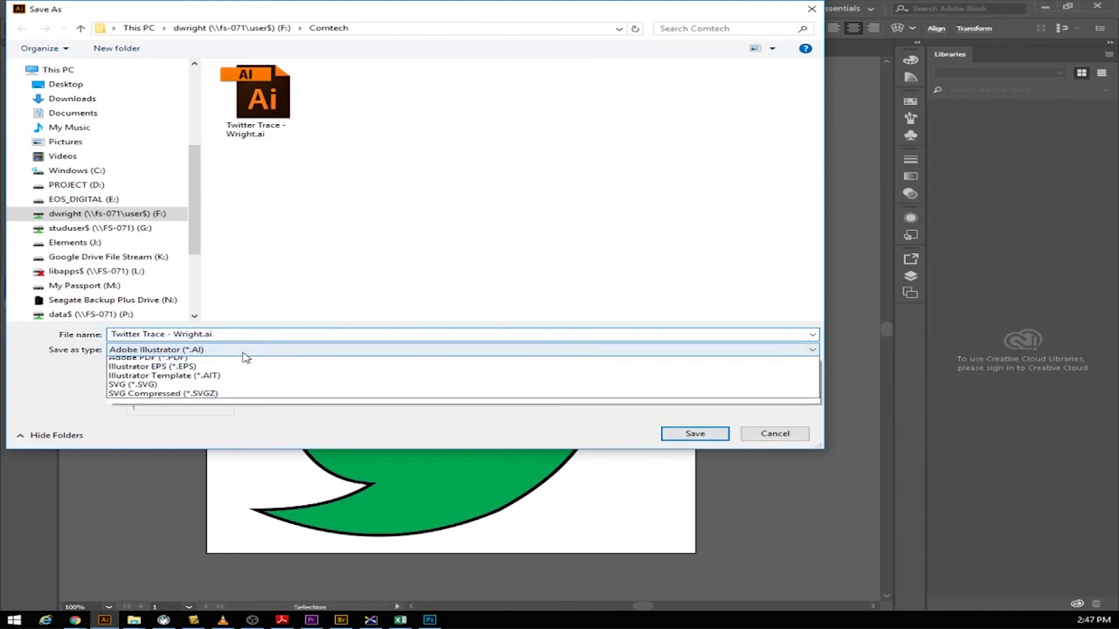
pyautogui.click(169, 362)
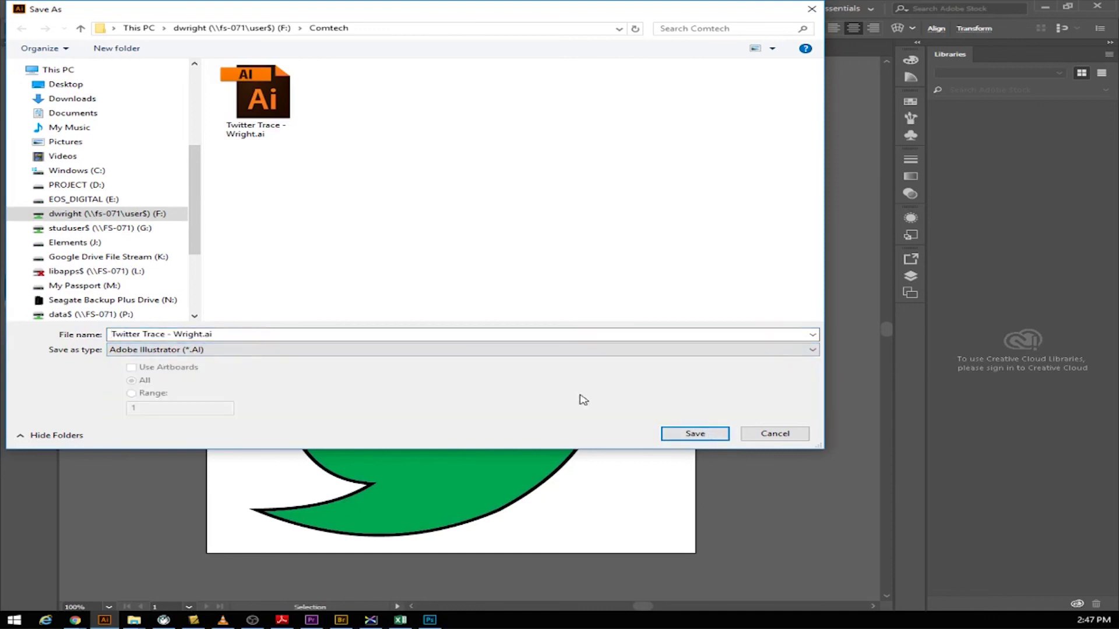
pyautogui.click(695, 434)
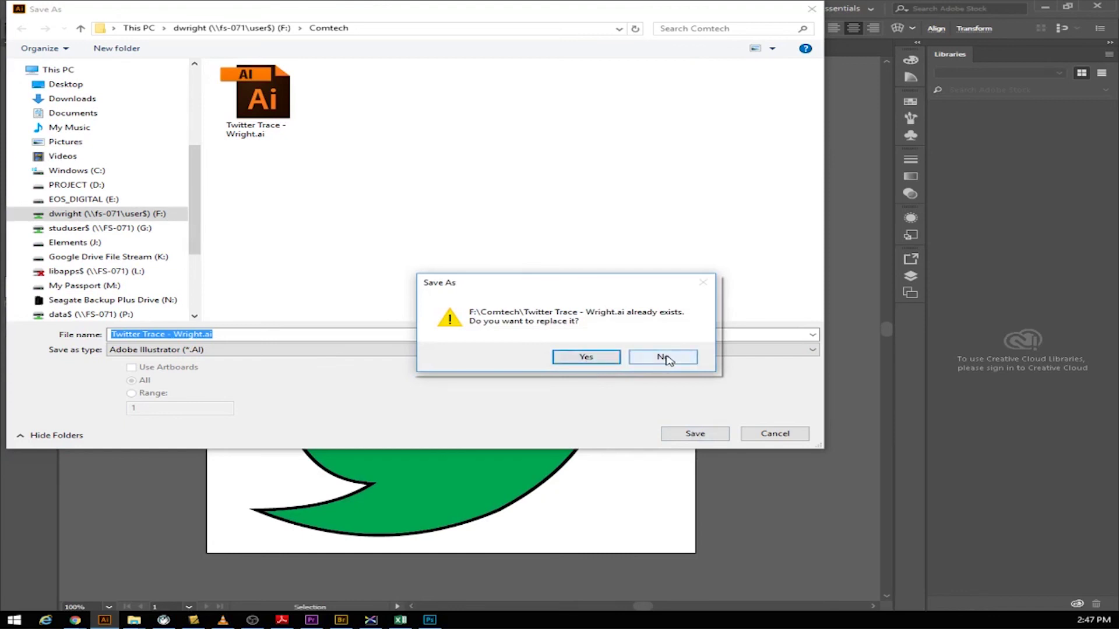
pyautogui.click(602, 360)
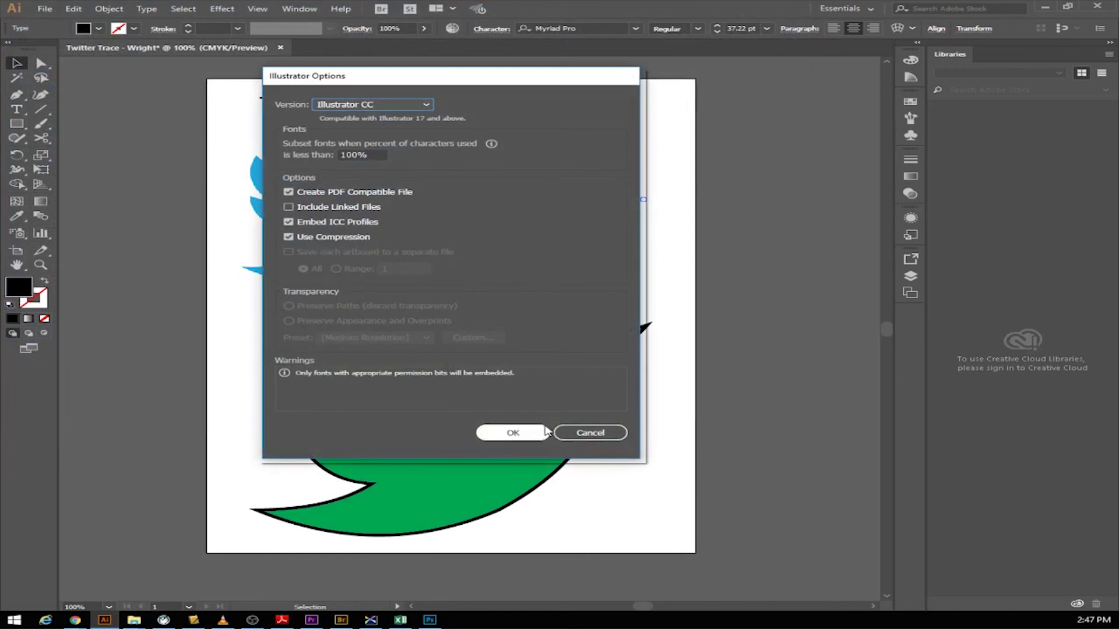
pyautogui.click(537, 432)
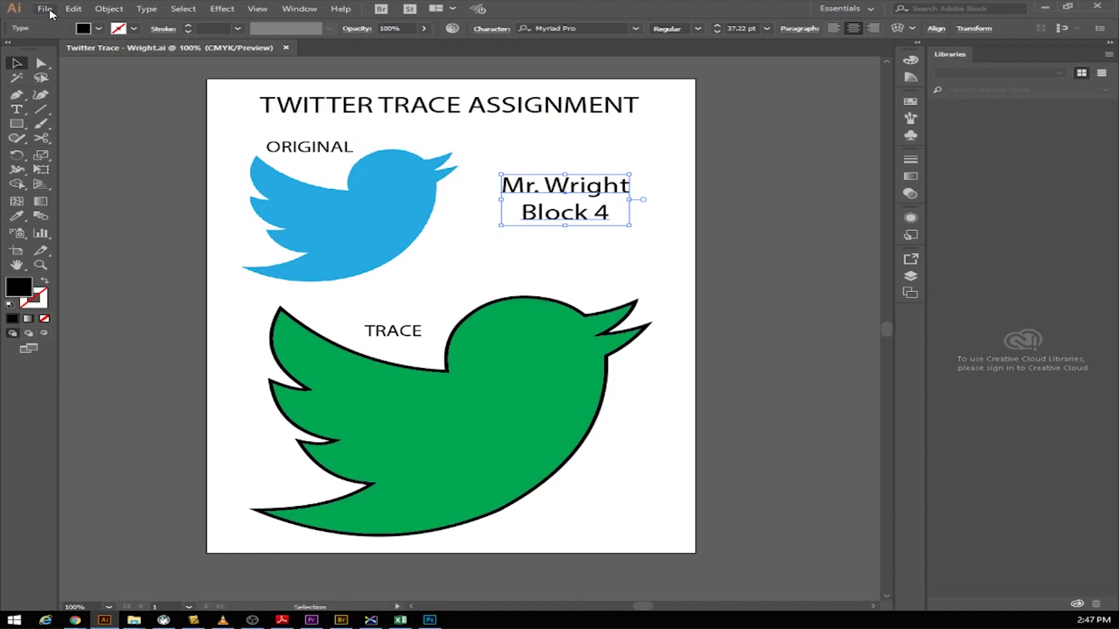
# Step: Try to save the document as an Adobe PDF in the Comtech folder, replacing the existing PDF
pyautogui.click(50, 13)
pyautogui.click(76, 119)
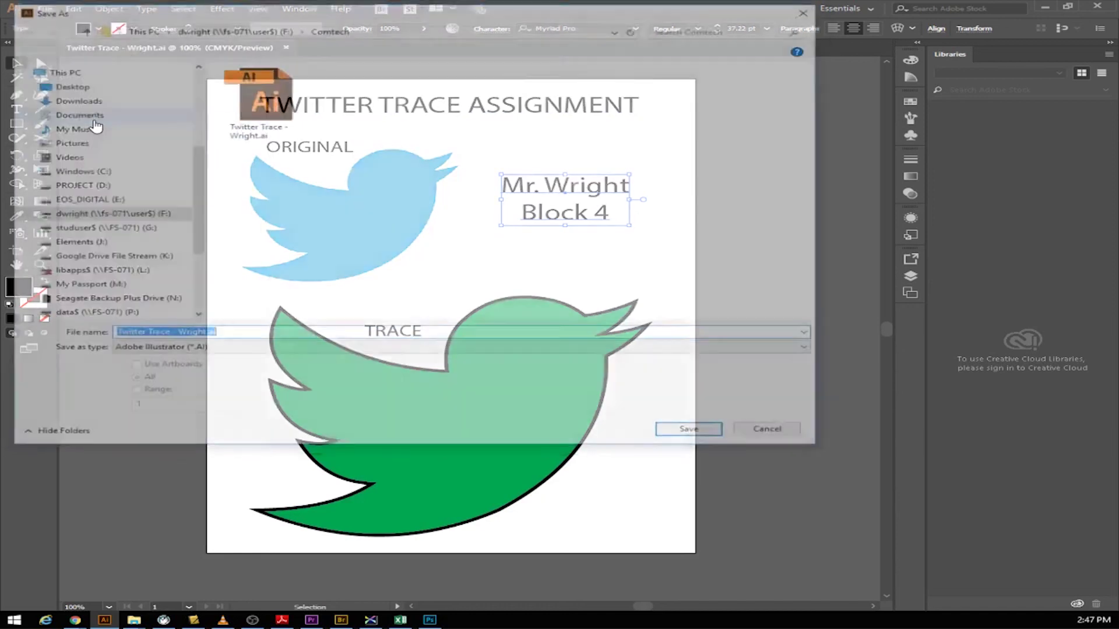
pyautogui.click(290, 350)
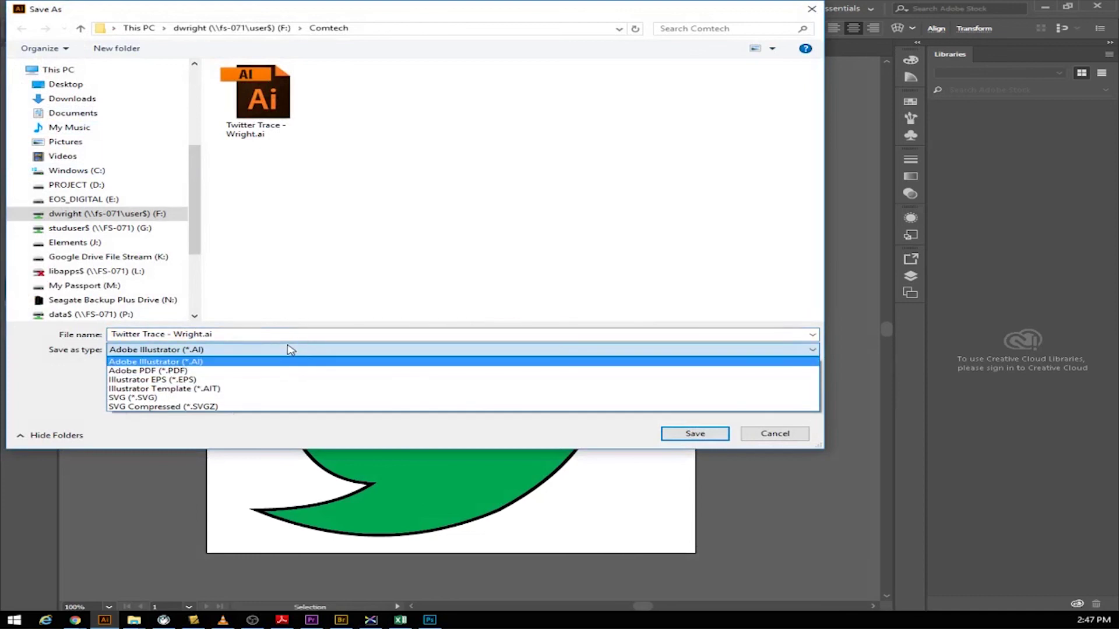
pyautogui.click(263, 375)
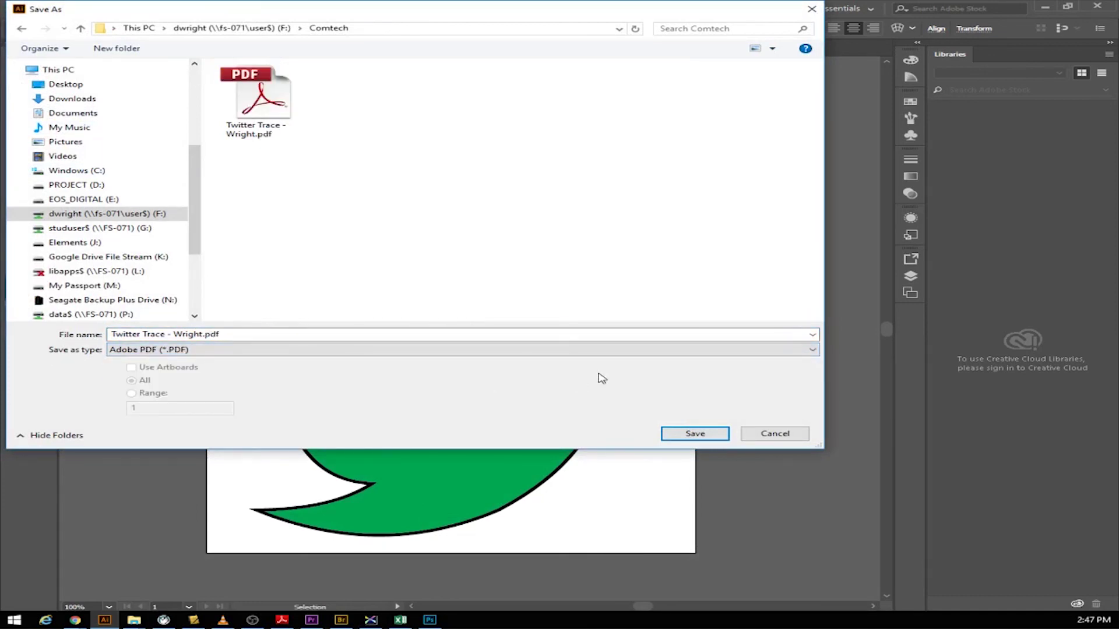
pyautogui.click(722, 439)
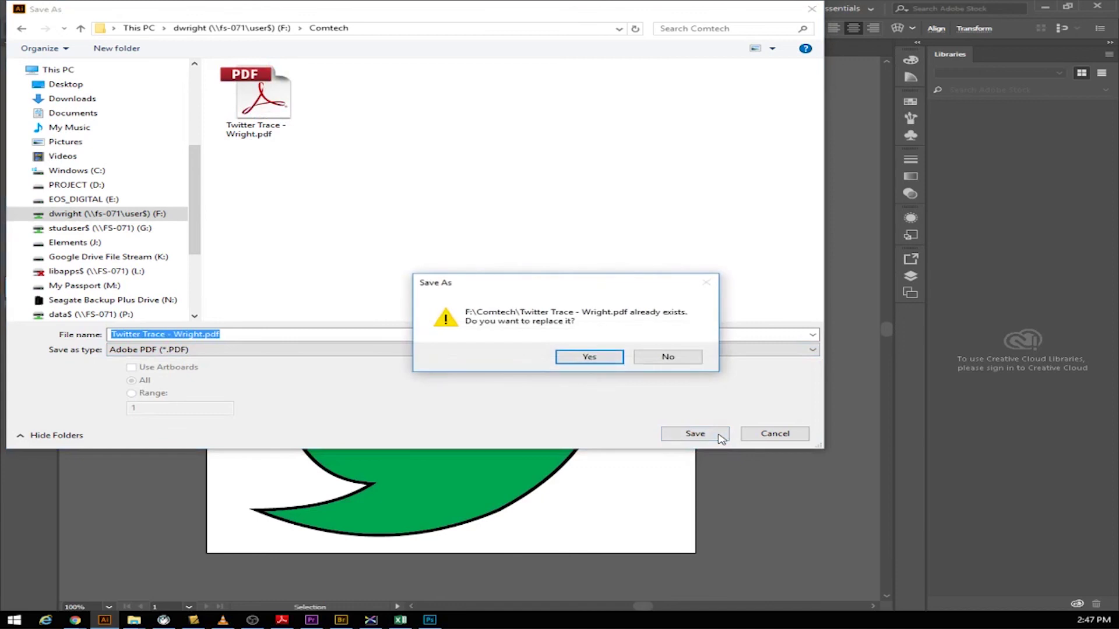
pyautogui.click(586, 358)
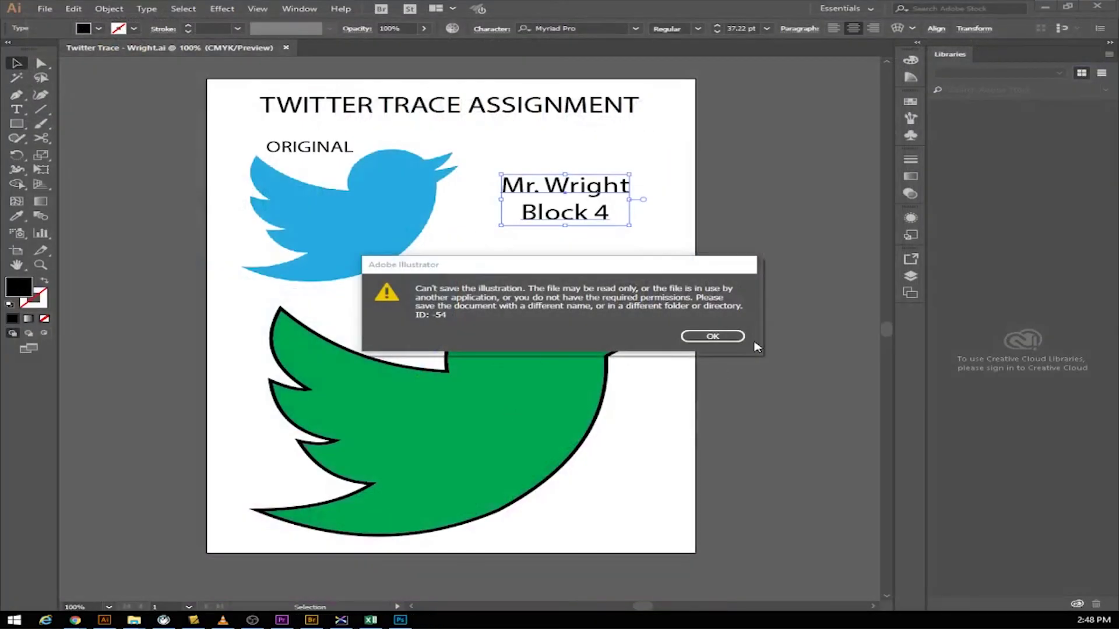
pyautogui.click(731, 340)
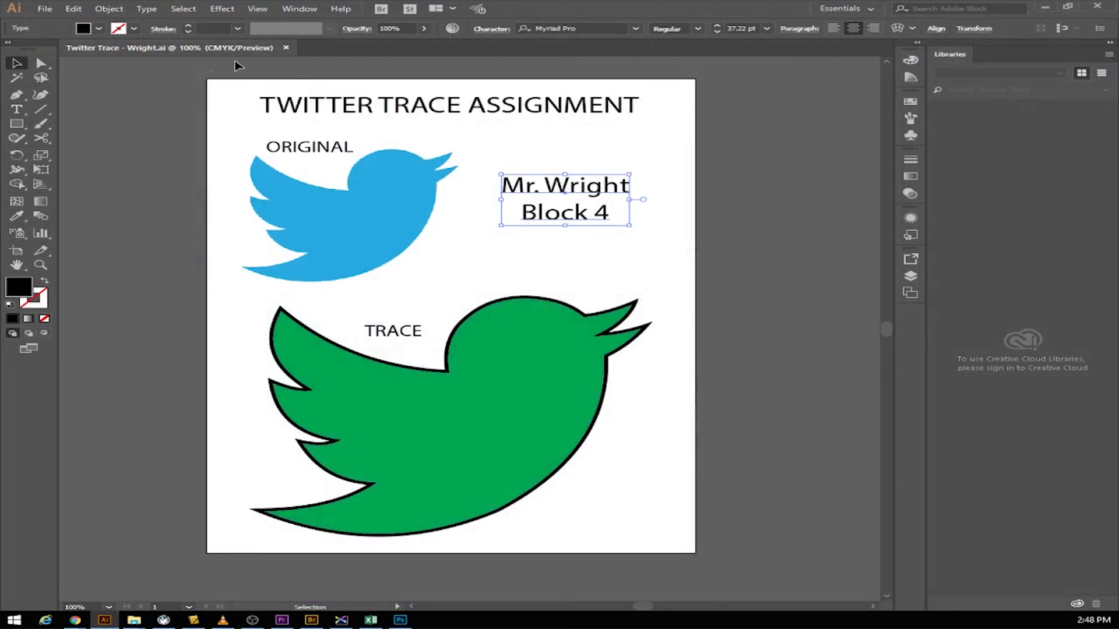
# Step: Save the document as an Adobe PDF with 2 added to the end of its file name, using the [Illustrator Default] preset
pyautogui.click(45, 8)
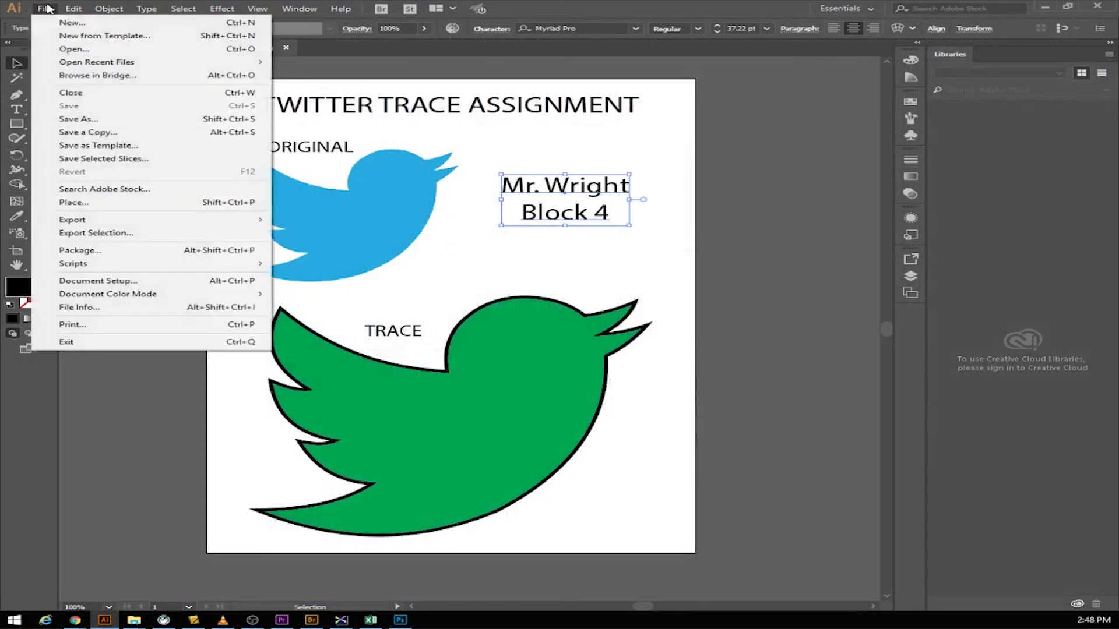
pyautogui.click(88, 117)
pyautogui.click(211, 349)
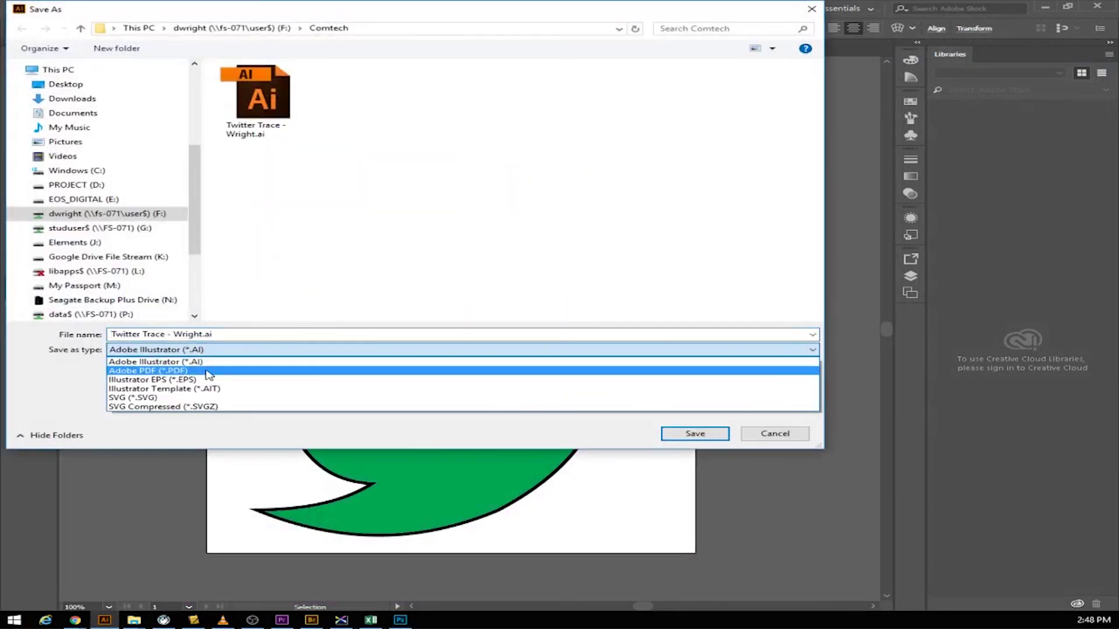
pyautogui.click(211, 372)
pyautogui.click(203, 334)
pyautogui.click(204, 335)
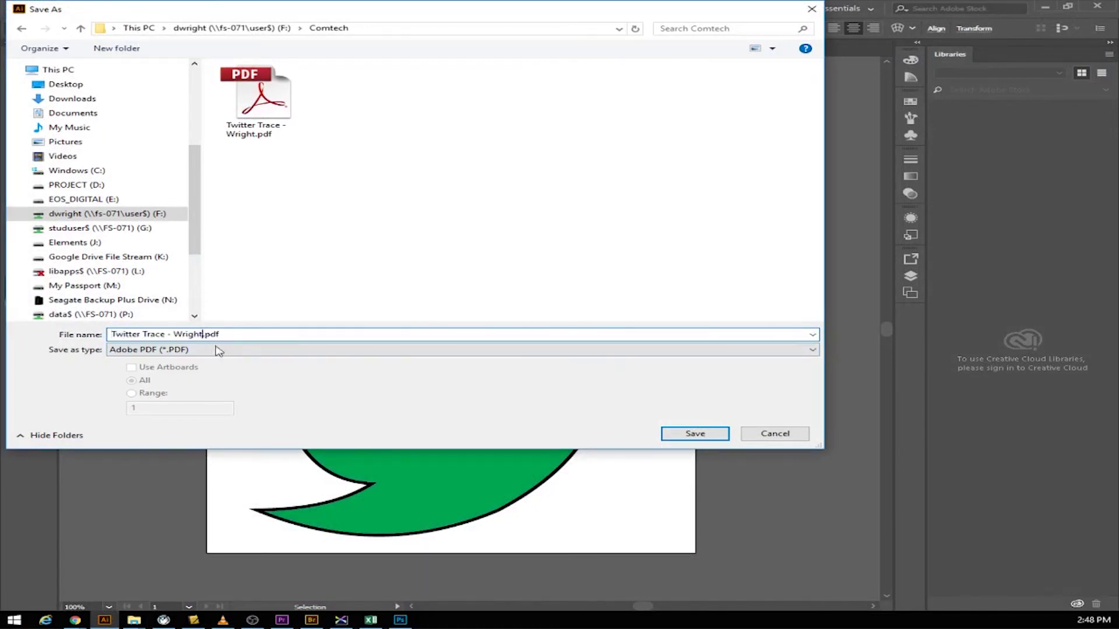
pyautogui.click(691, 435)
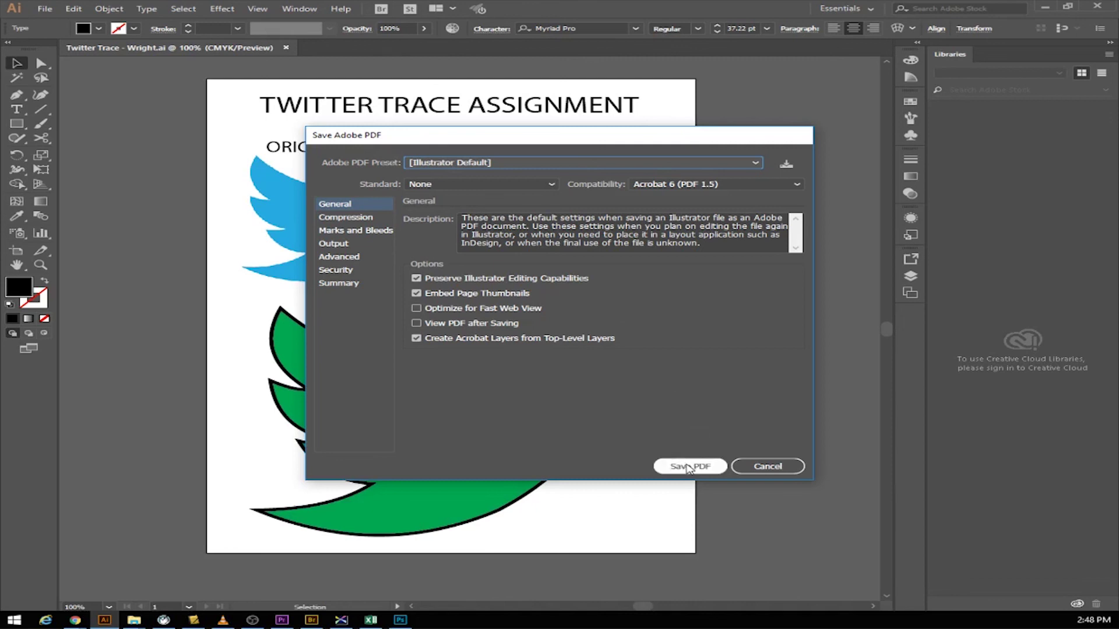
pyautogui.click(689, 468)
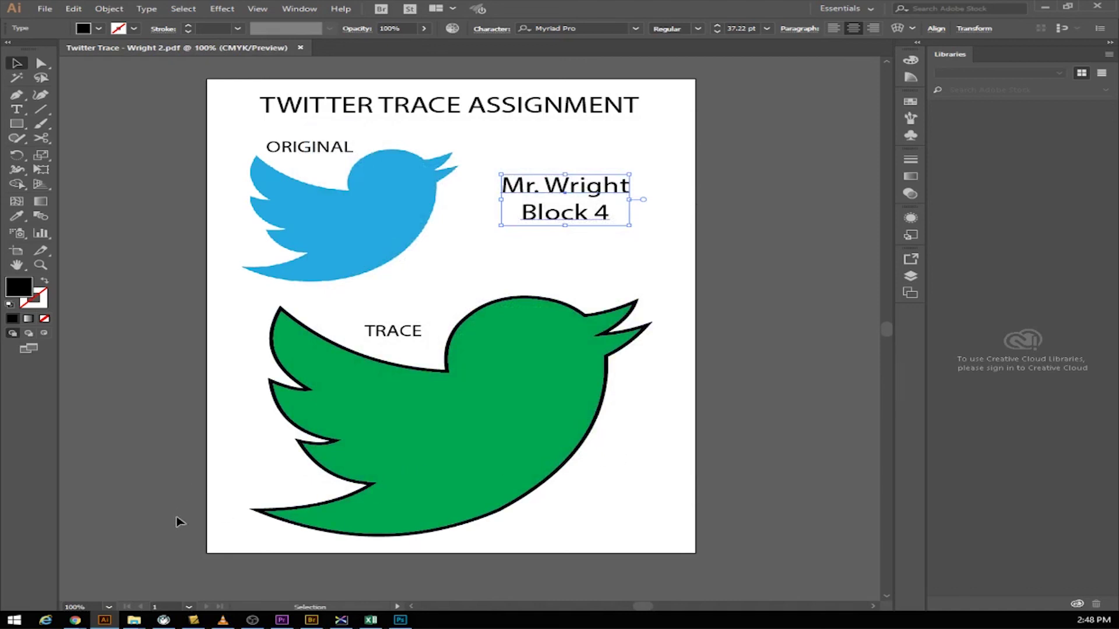
# Step: Switch to File Explorer and open the Comtech folder on the F: drive
pyautogui.moveTo(138, 623)
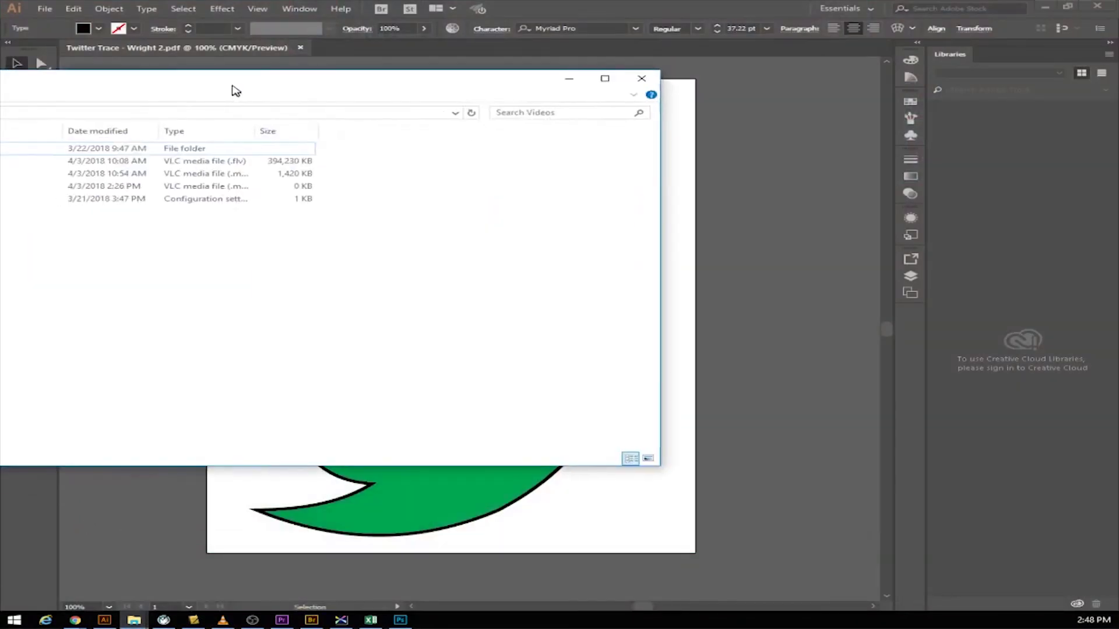
pyautogui.moveTo(232, 90); pyautogui.dragTo(604, 105)
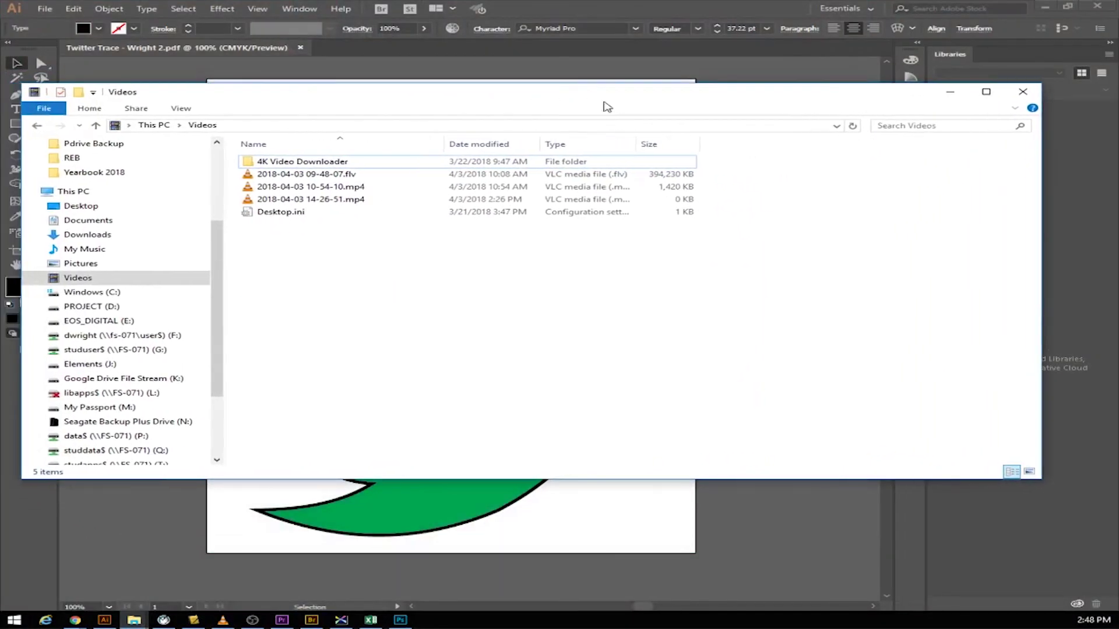
pyautogui.click(140, 337)
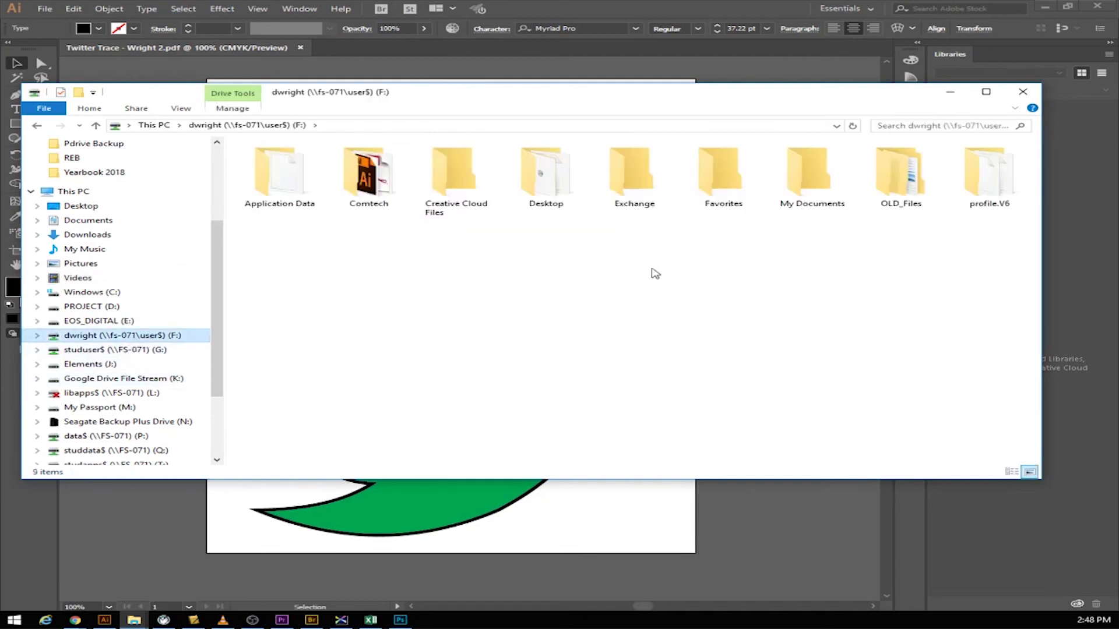
pyautogui.doubleClick(364, 178)
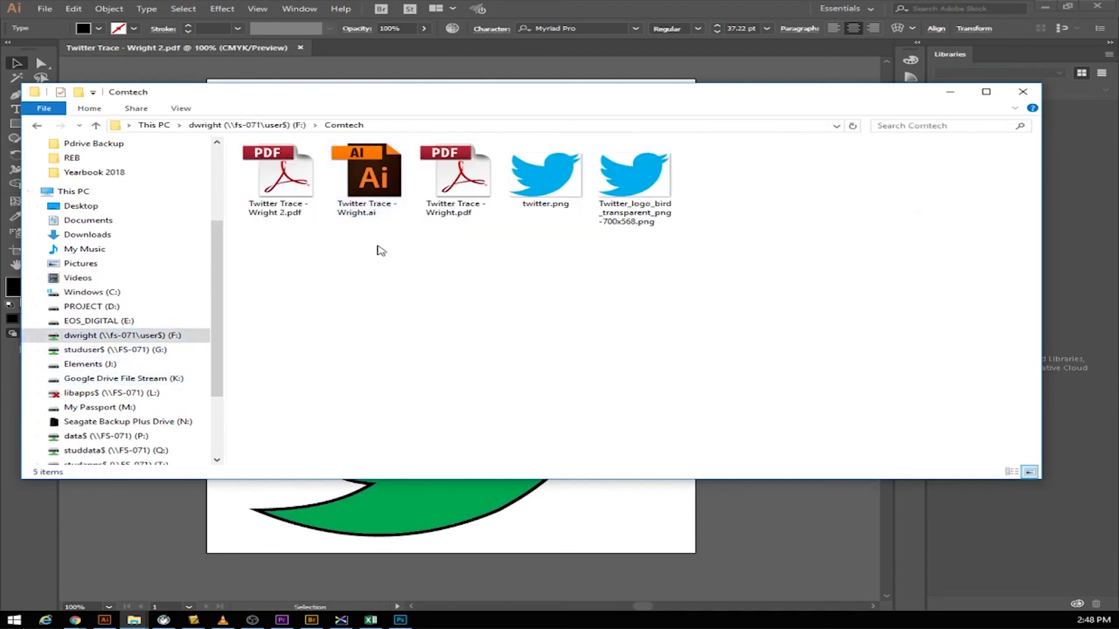
# Step: Open the Twitter Trace PDF whose name ends in 2 in Adobe Reader and print it on the Jasper Place - Lab152 - Color printer
pyautogui.doubleClick(282, 182)
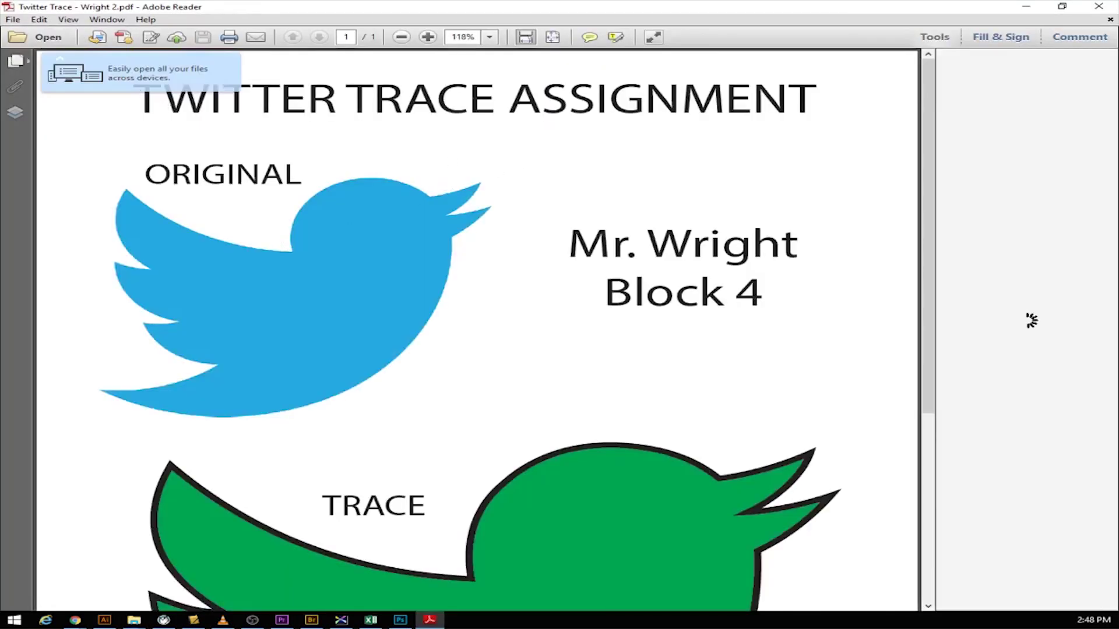
pyautogui.click(13, 19)
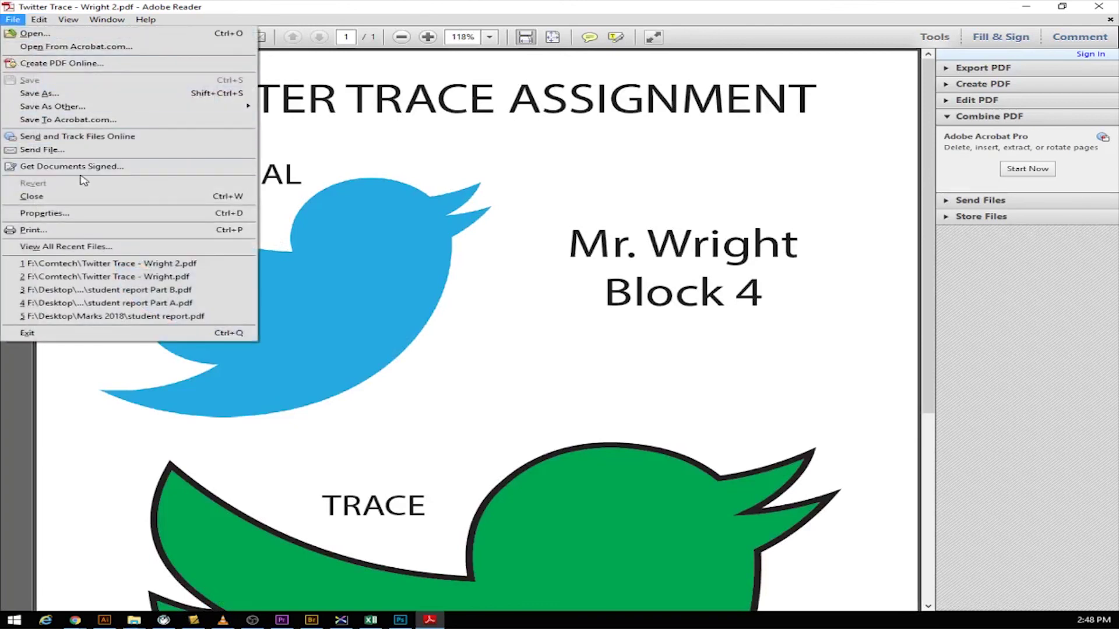
pyautogui.click(112, 231)
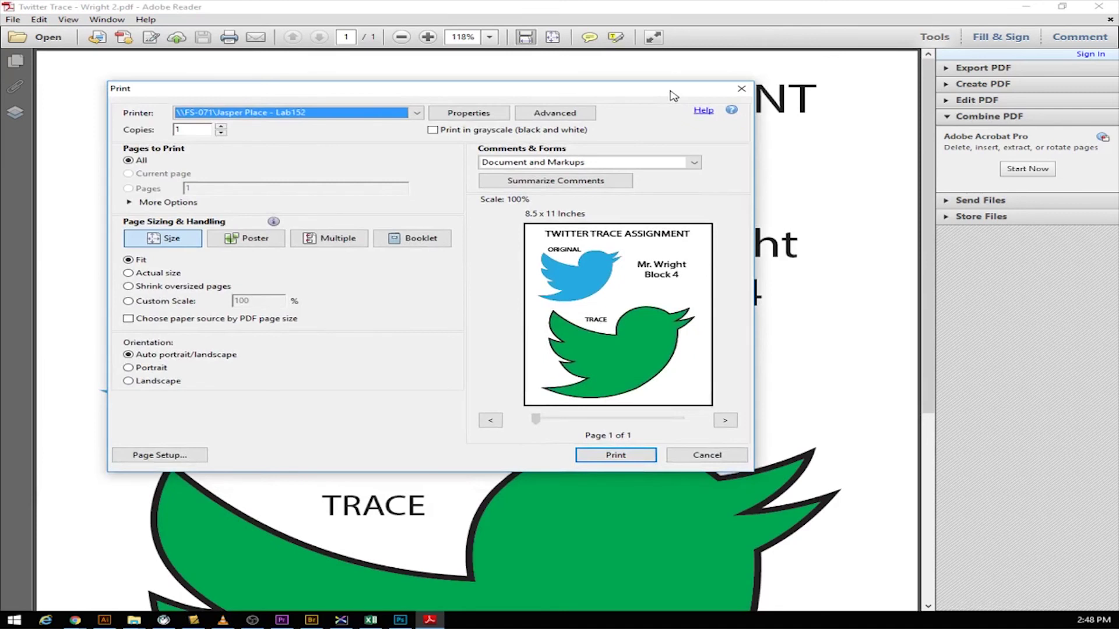
pyautogui.click(416, 114)
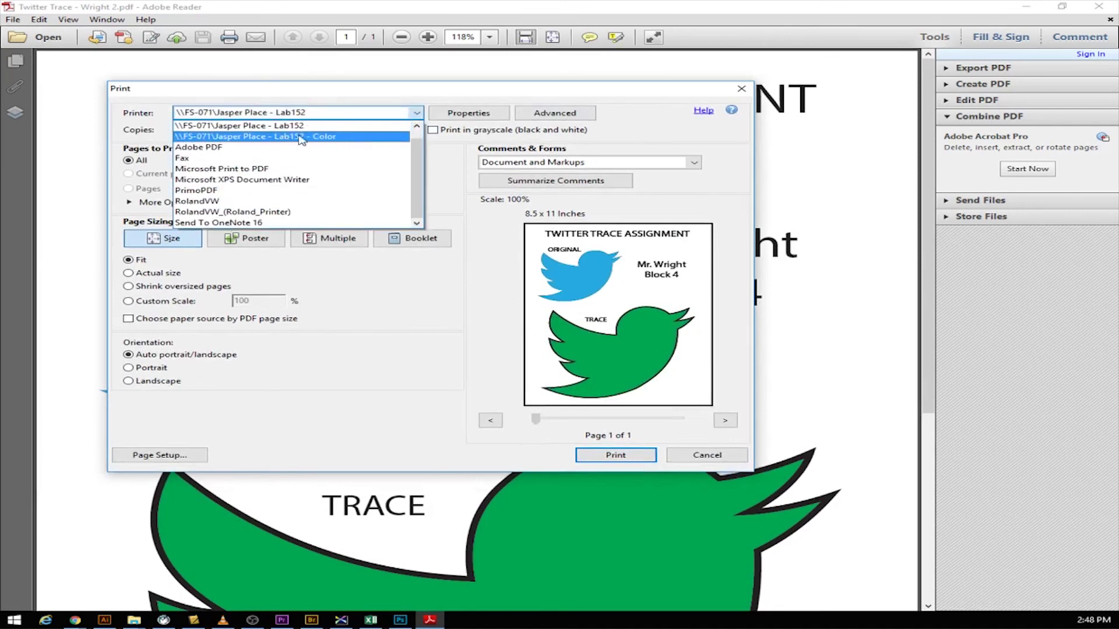
pyautogui.click(286, 137)
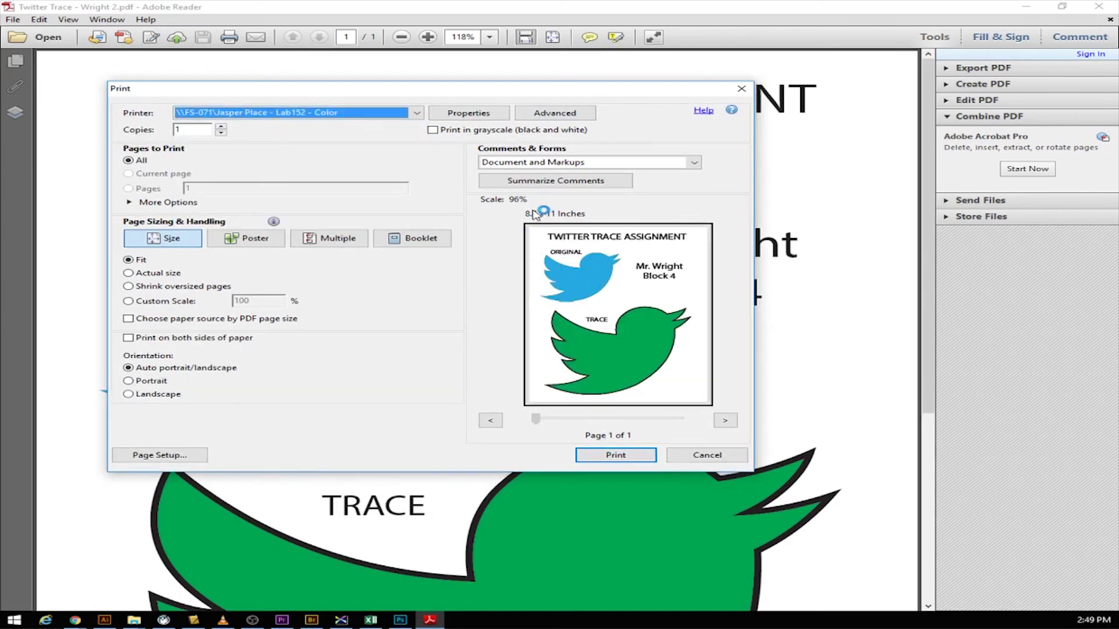
pyautogui.click(591, 457)
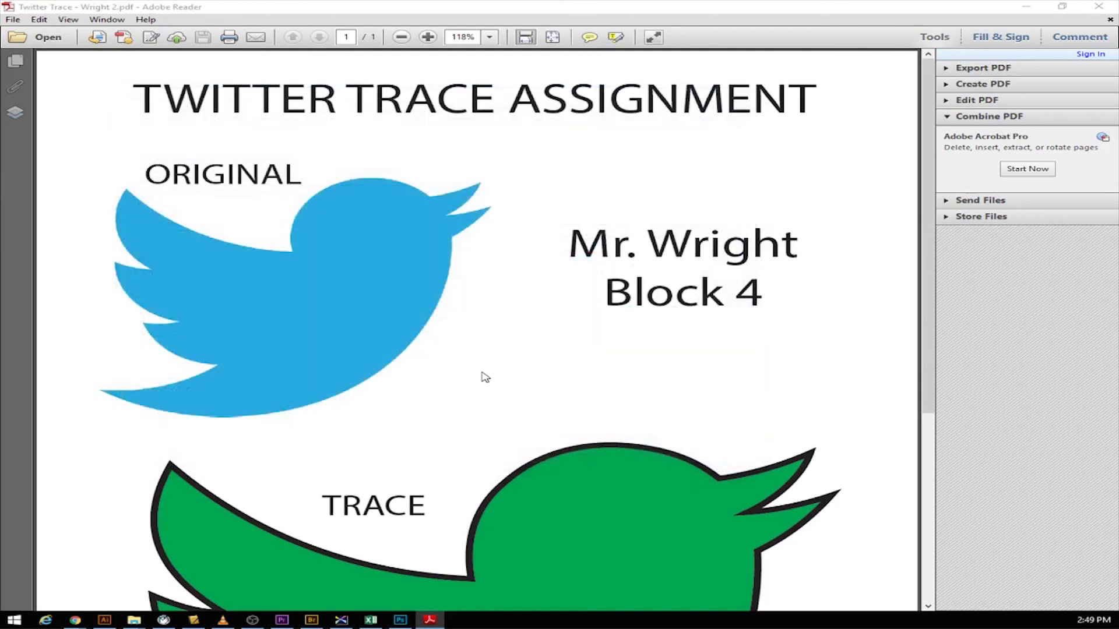